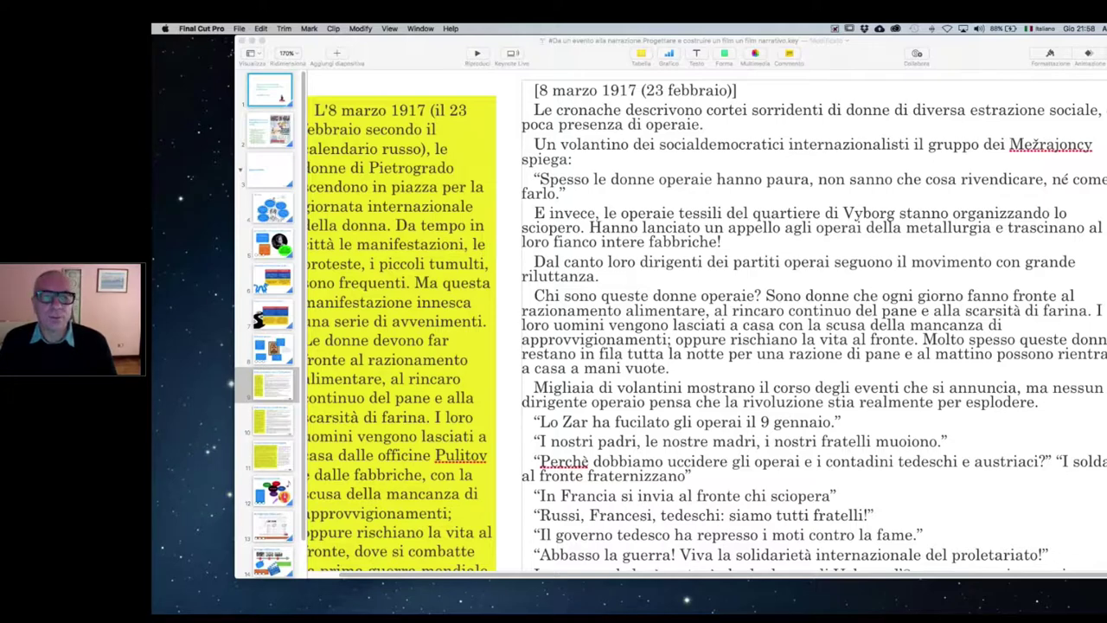
- Switch to Final Cut Pro, then reposition and enlarge its window to show the browser, viewer and timeline
left_click(440, 59)
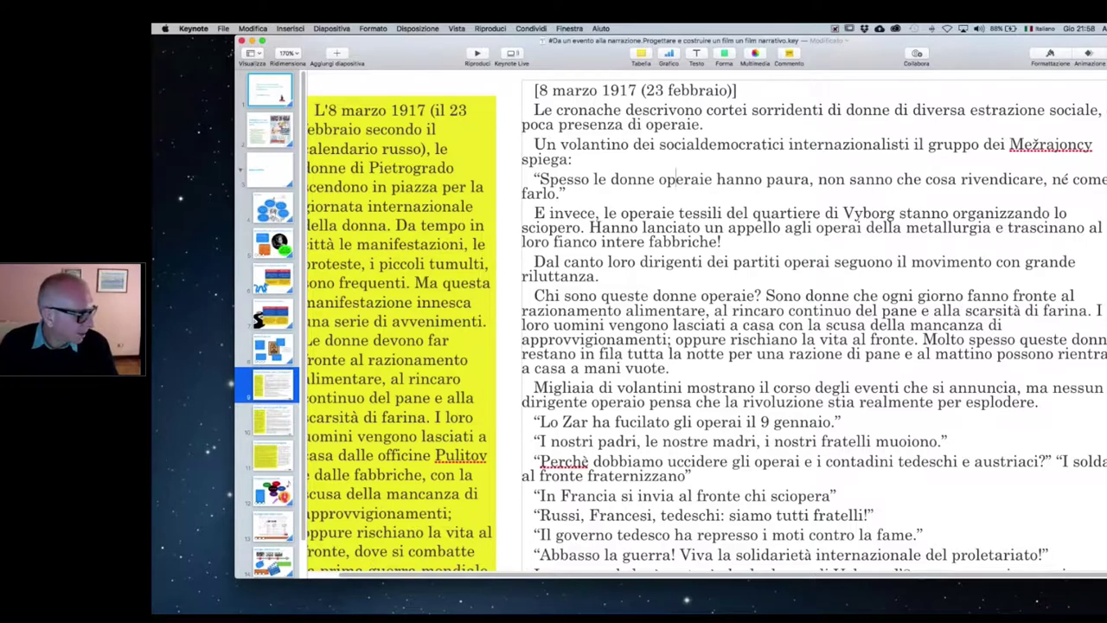
key("super+Tab")
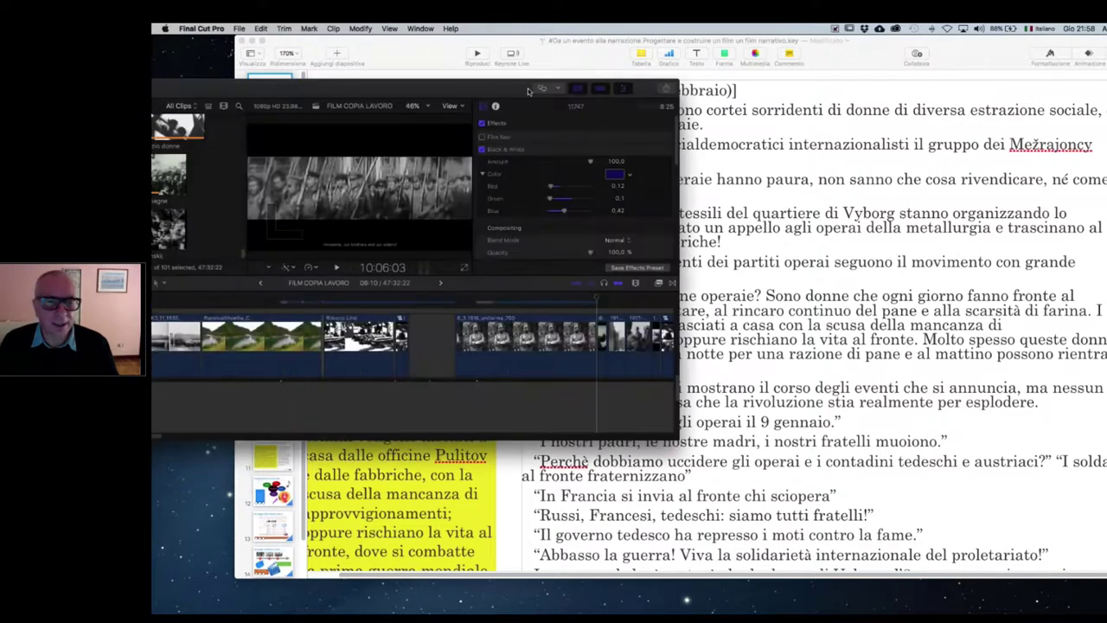
left_click_drag(527, 88, 657, 46)
left_click_drag(932, 396, 1106, 575)
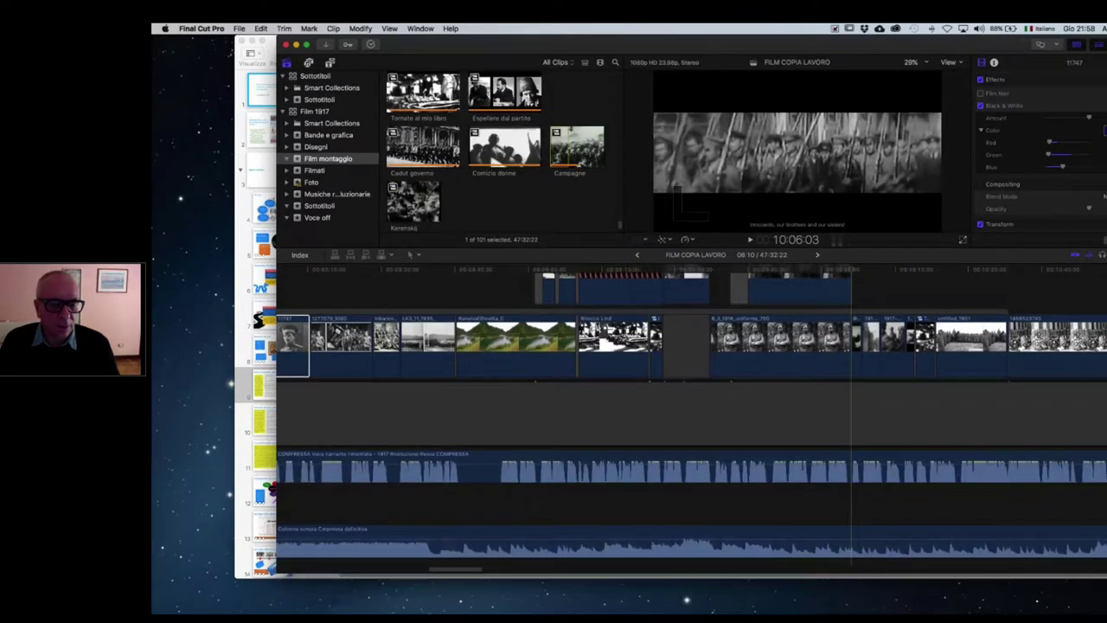
- Extend the crop frame's upper and lower edges on the photo clip of smiling women at 1:09:07
scroll(339, 299, "left", 15)
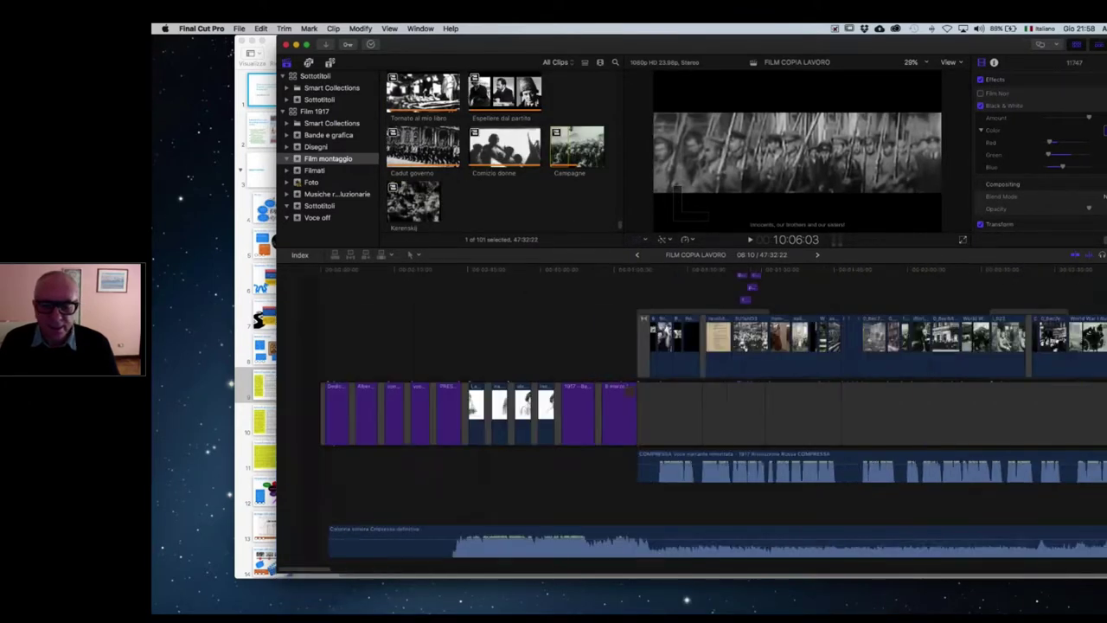
scroll(339, 299, "right", 5)
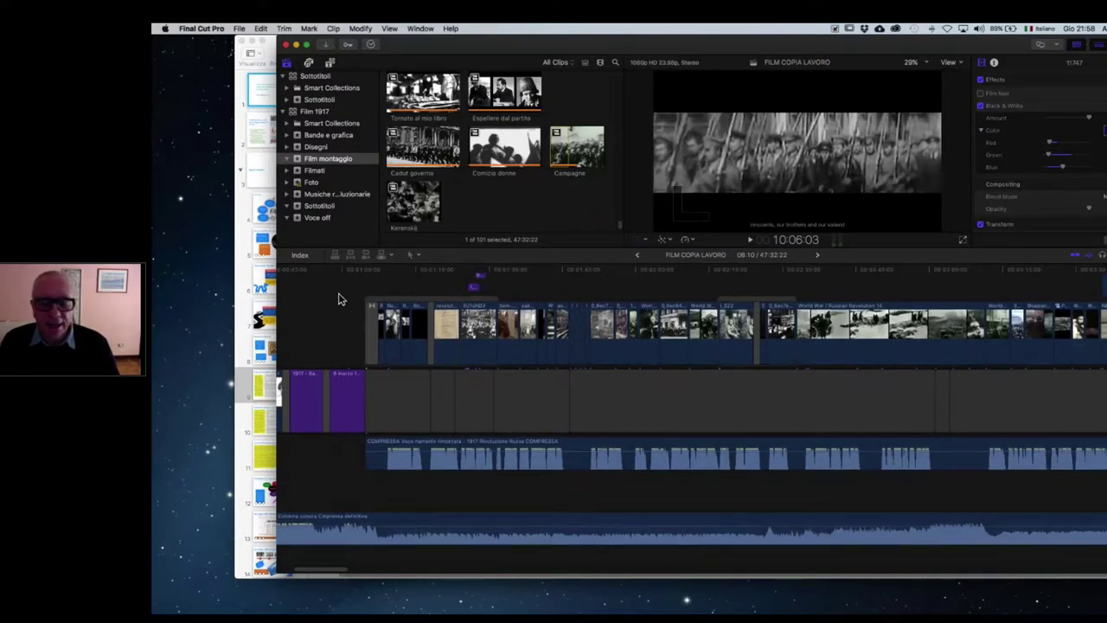
scroll(339, 300, "up", 5)
scroll(338, 299, "down", 5)
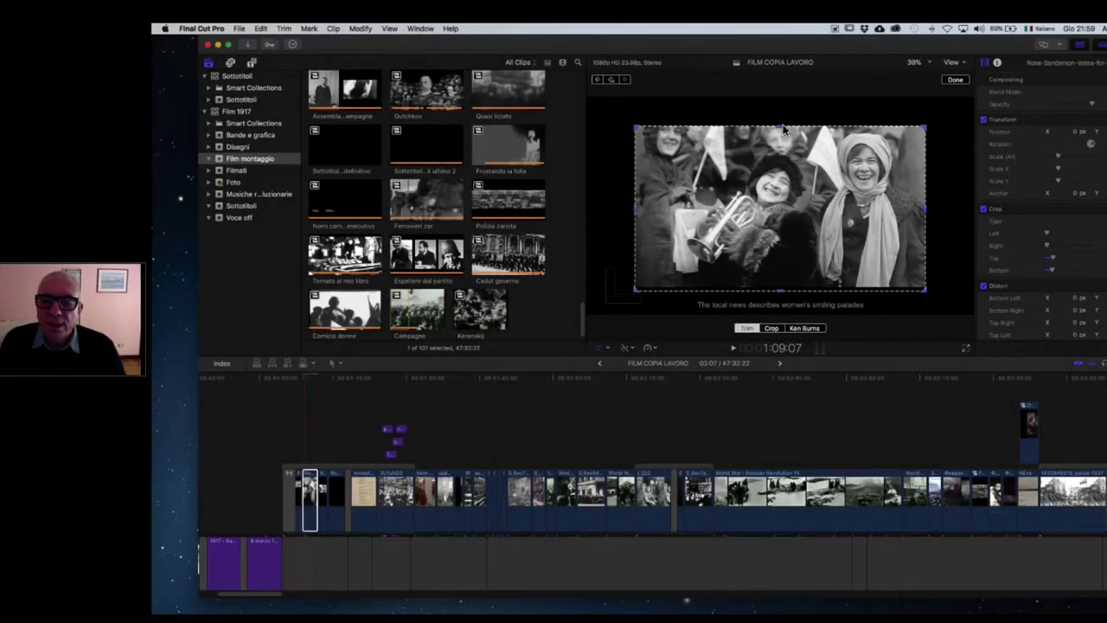
left_click_drag(781, 121, 781, 105)
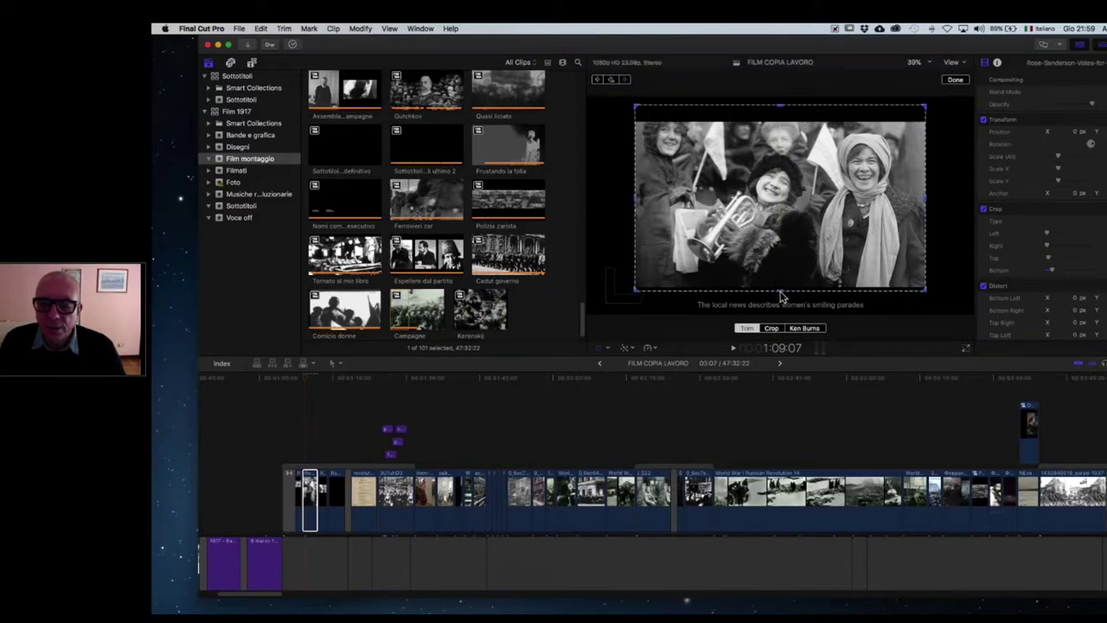
left_click_drag(781, 297, 784, 303)
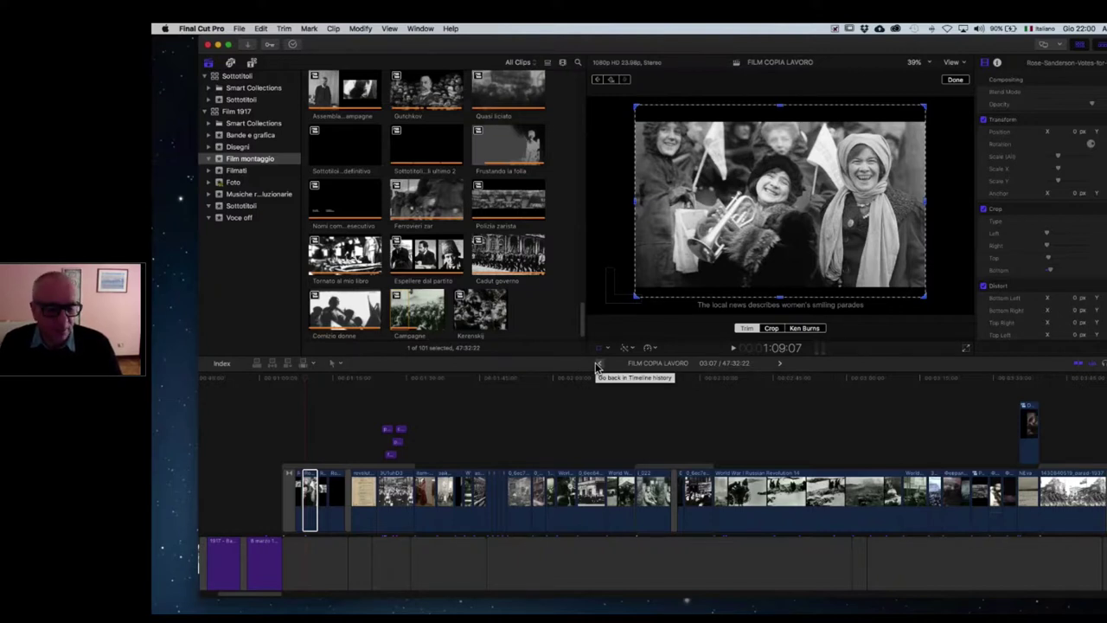
- Try the women's photo at 1:09:07 without the BandeNereLarghe black-bands clip that covers its edges
left_click(305, 378)
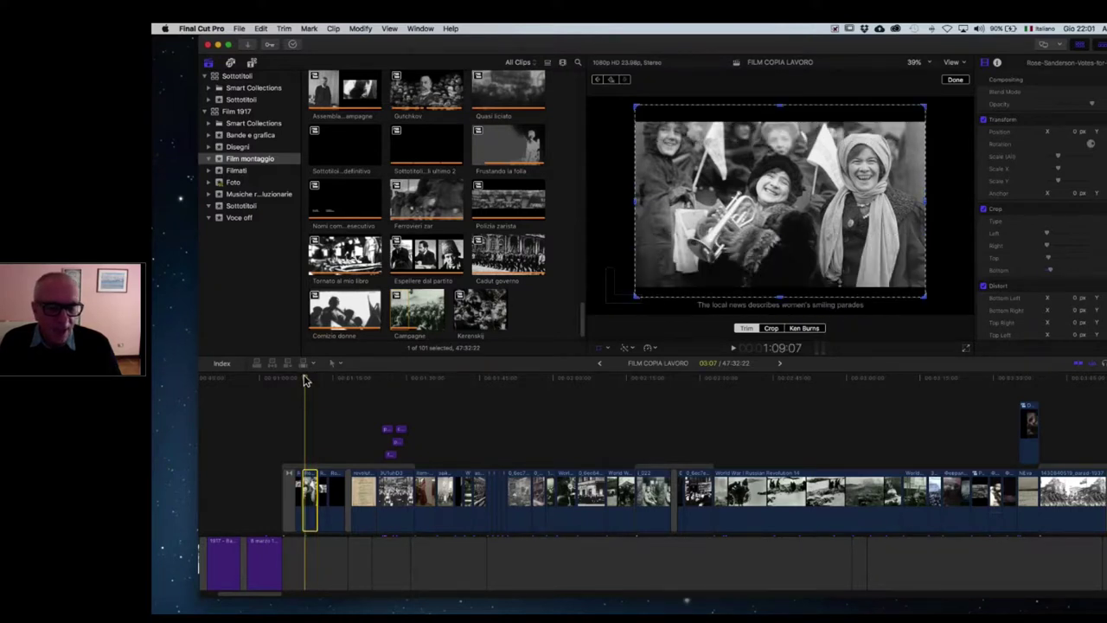
left_click_drag(305, 381, 309, 403)
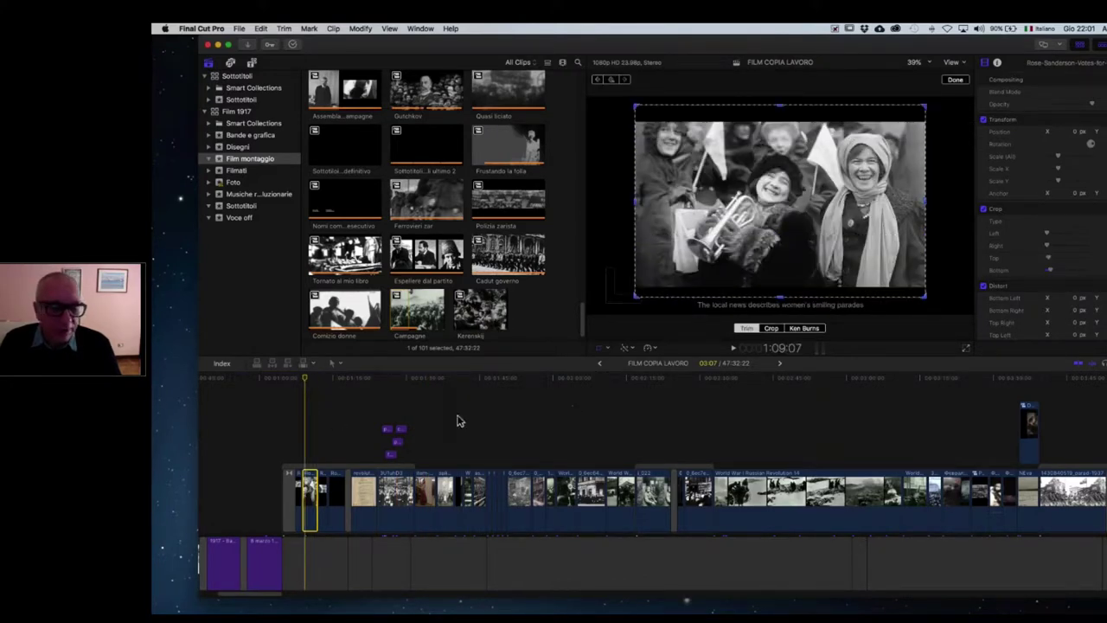
scroll(459, 420, "up", 5)
scroll(455, 420, "up", 3)
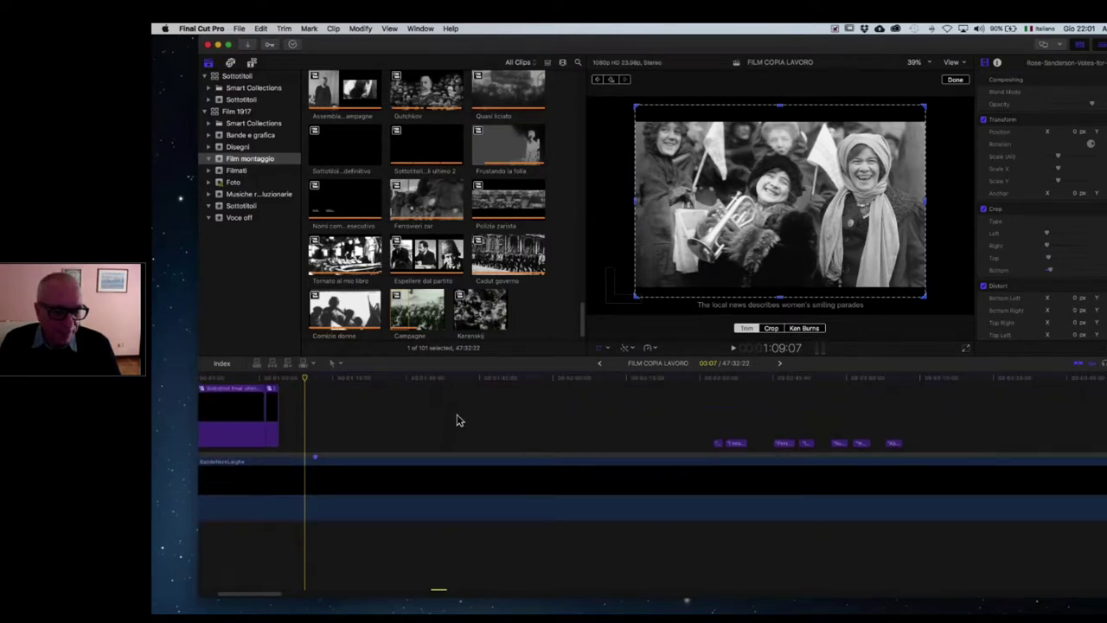
scroll(338, 446, "down", 5)
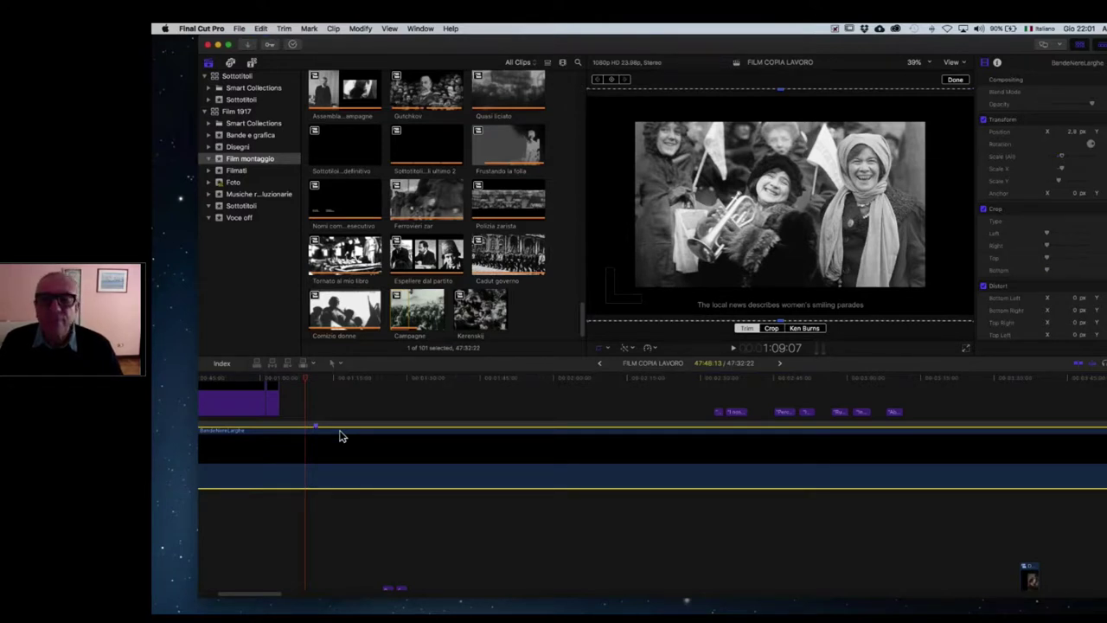
left_click(340, 436)
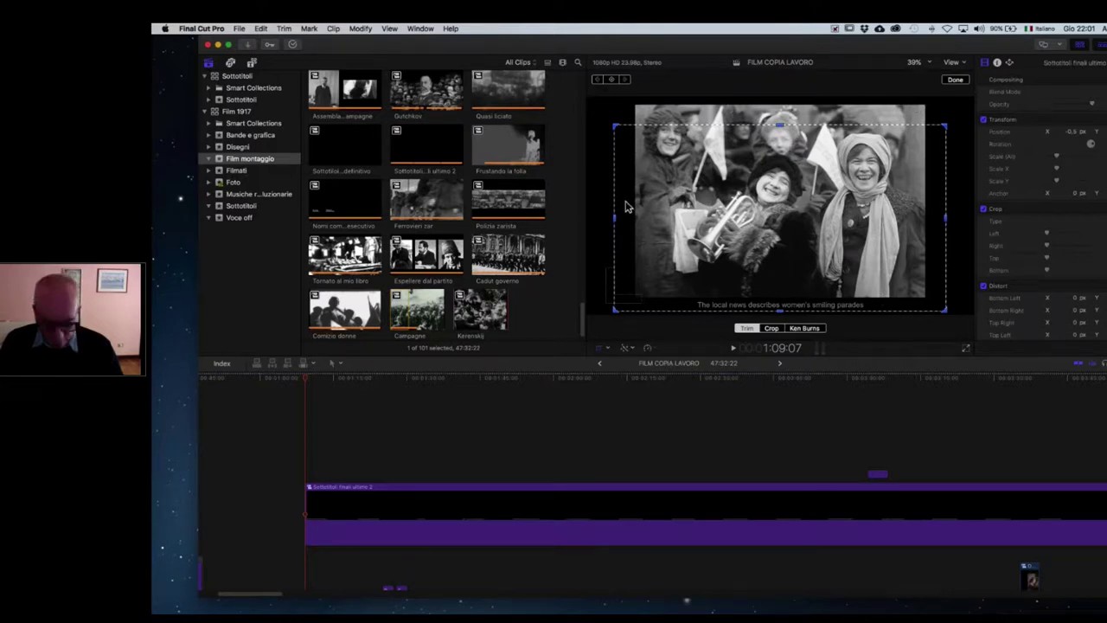
key("super+c")
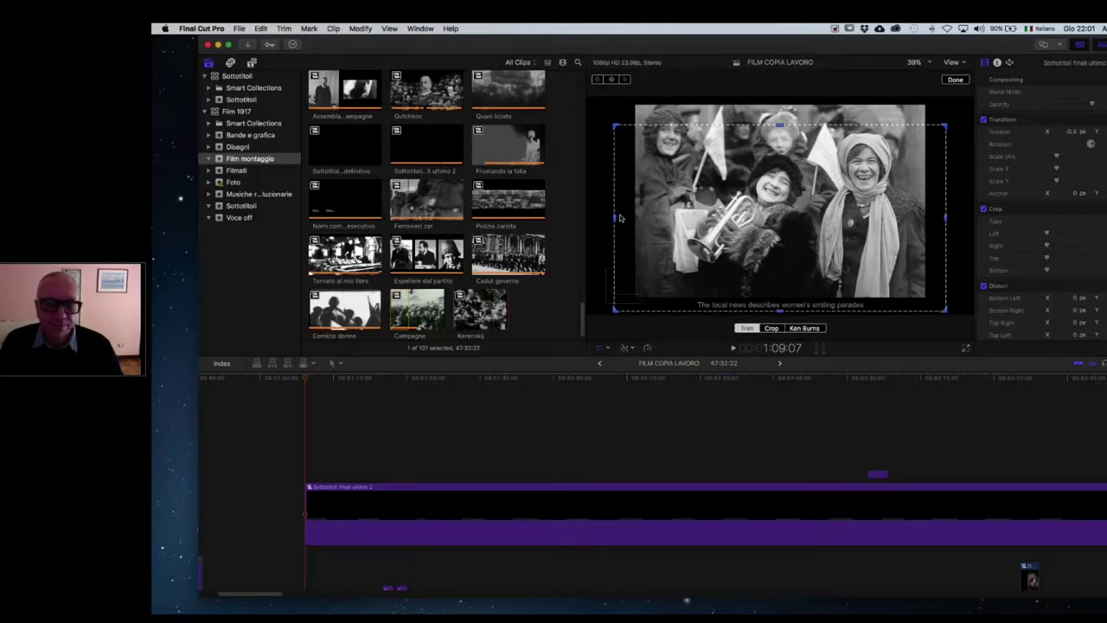
- Move the playhead to 2:04:21 and select the clip of people queuing in the street
left_click(395, 451)
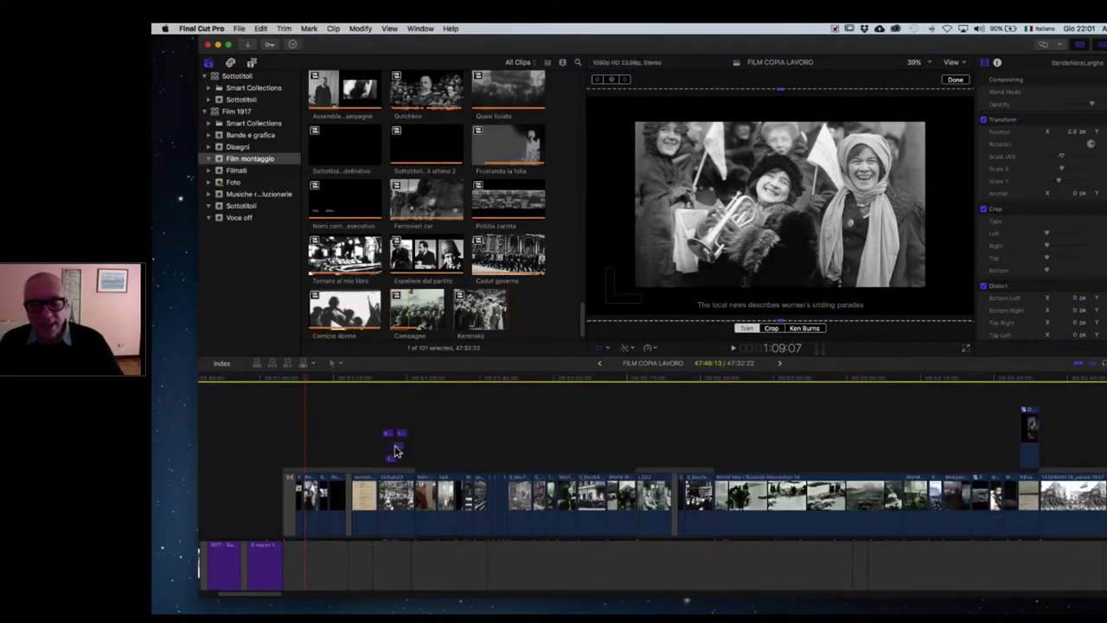
left_click(317, 381)
left_click_drag(318, 382, 579, 393)
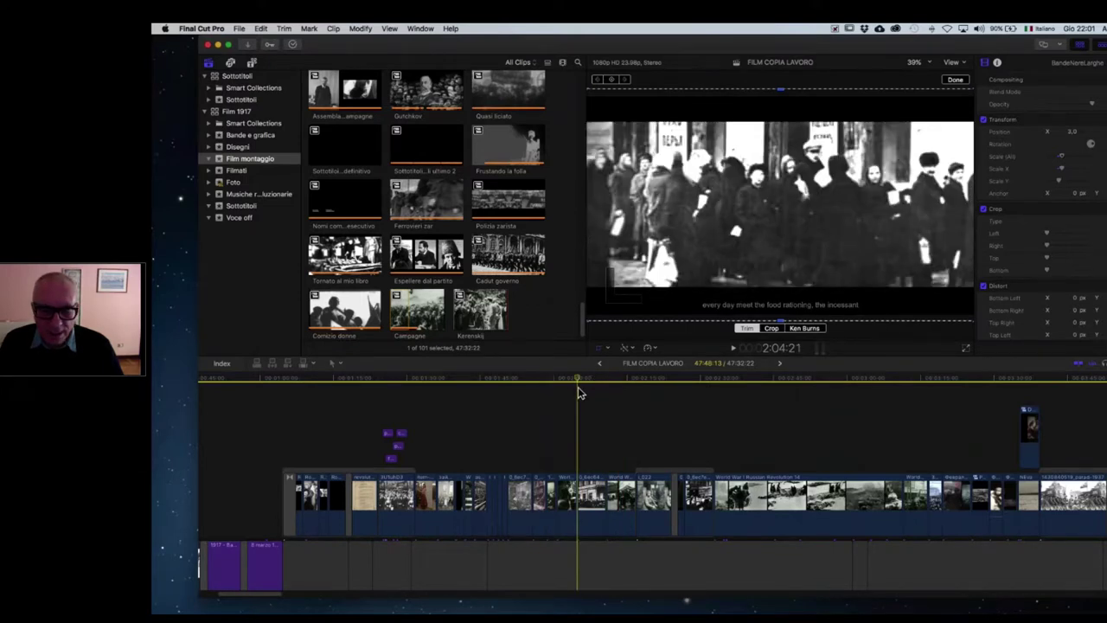
left_click(592, 512)
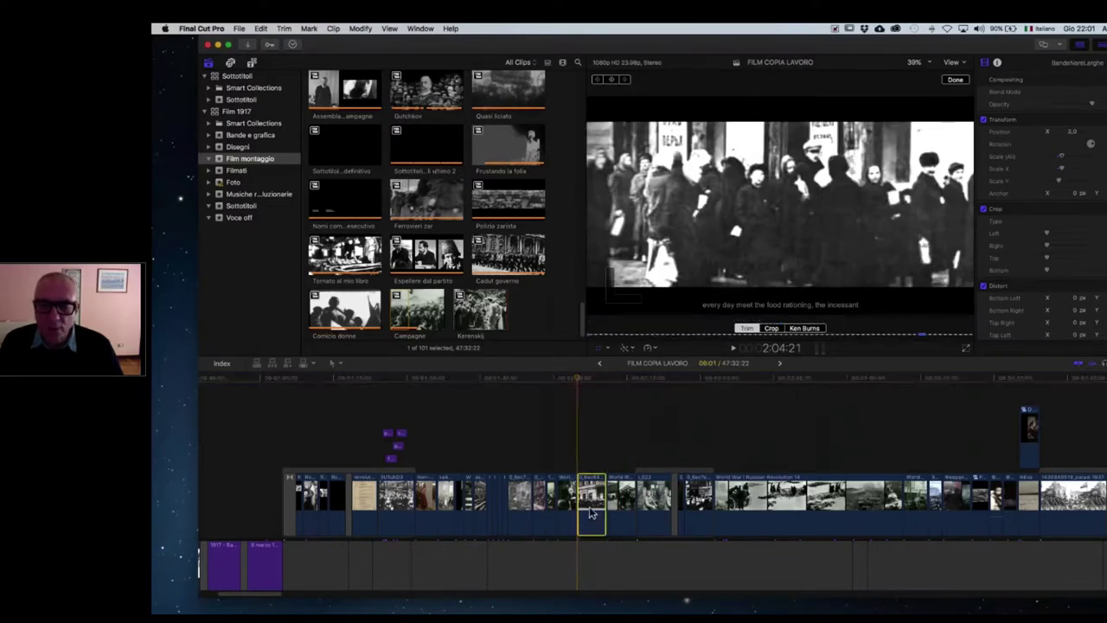
- Select the women's demonstration clip at 2:28:08 and reduce the viewer zoom to 6.25% to expose its whole frame
left_click_drag(583, 382, 691, 385)
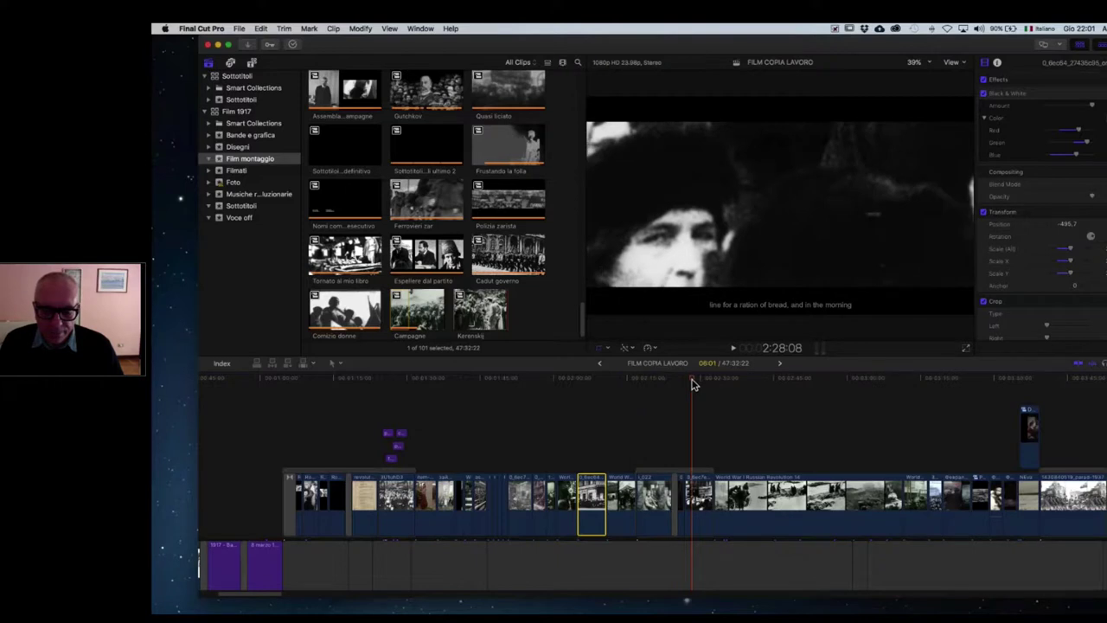
left_click(699, 499)
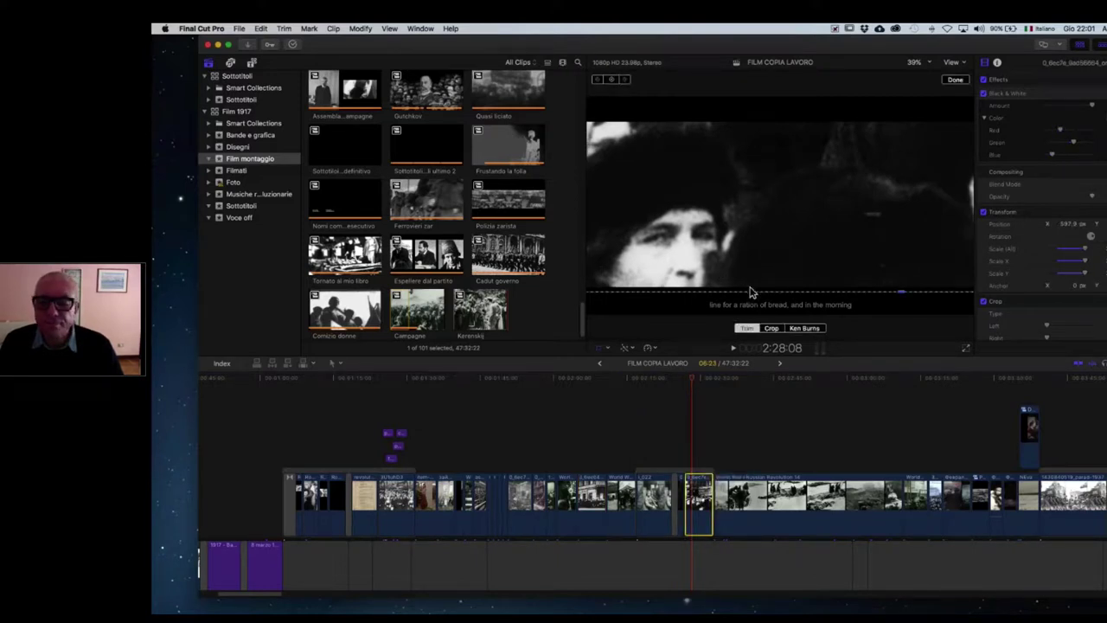
left_click(914, 63)
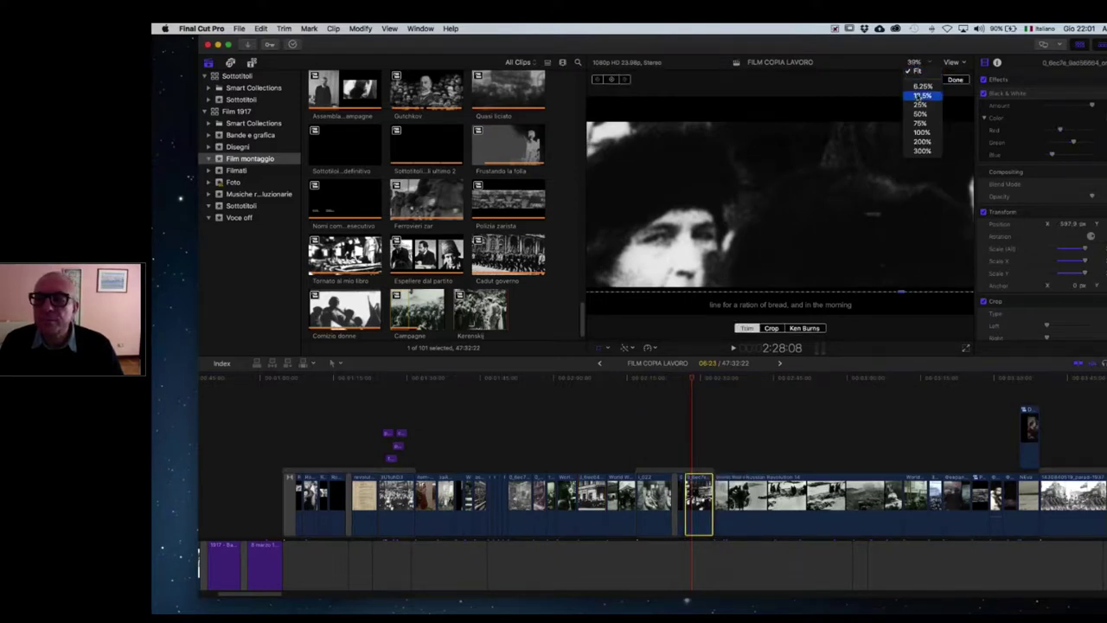
left_click(921, 105)
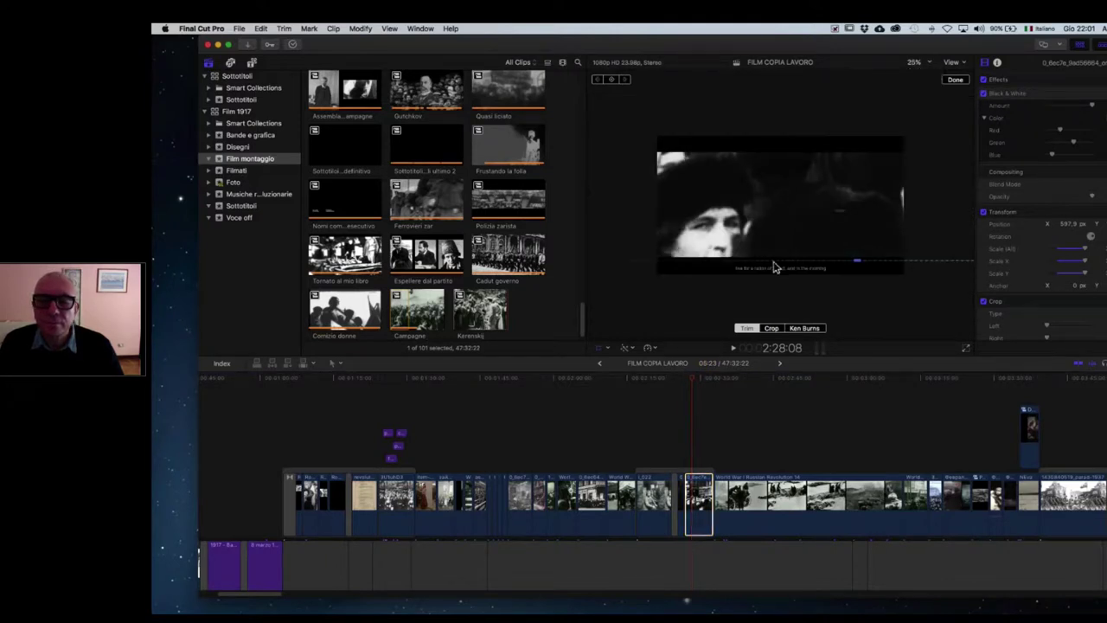
left_click(914, 62)
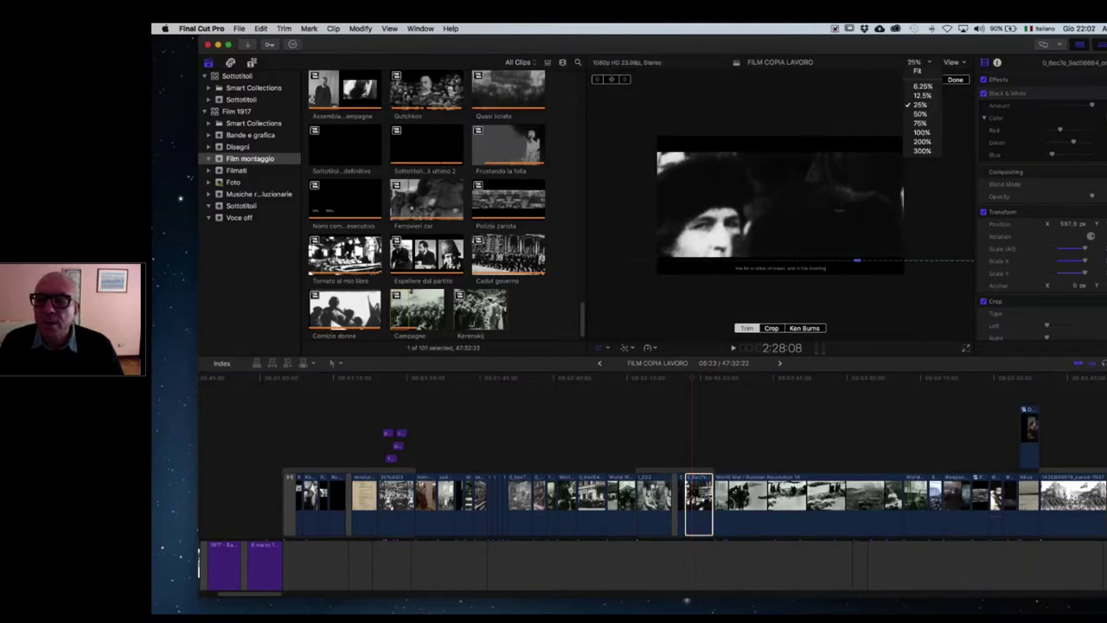
left_click(922, 87)
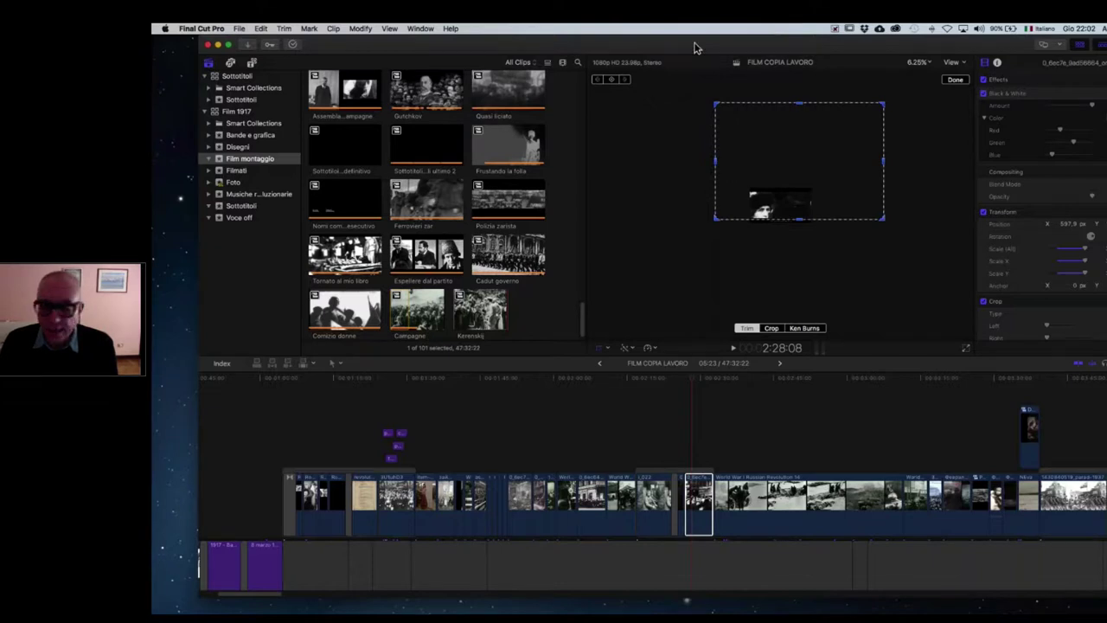
left_click_drag(694, 47, 635, 51)
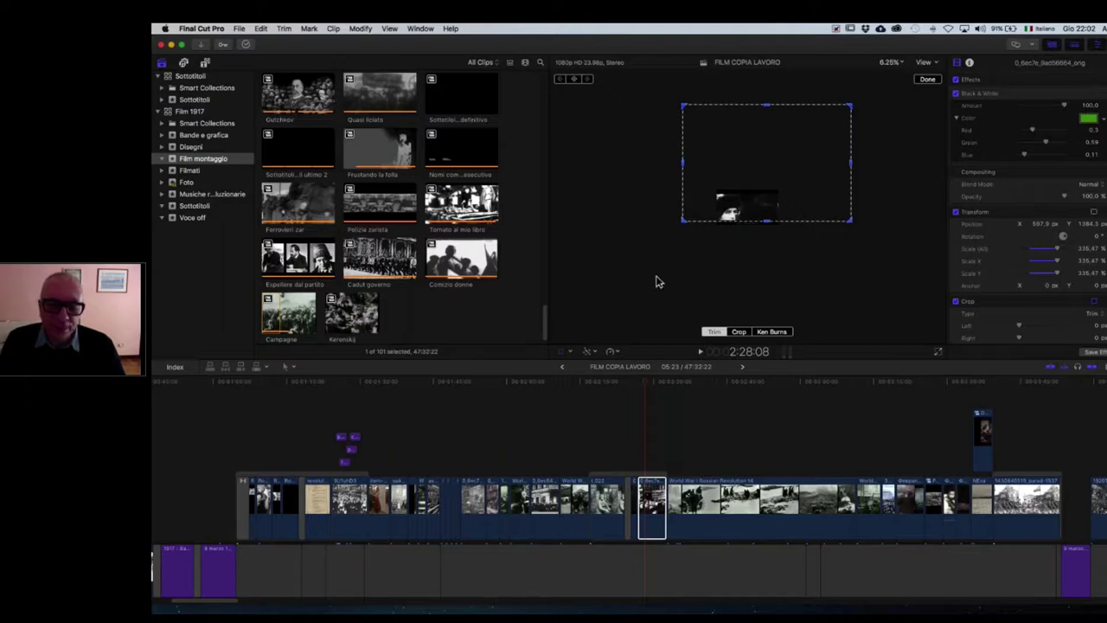
- Transform the demonstration clip, shrinking it from its corner to about 77.7% with the vertical scale flipped
left_click(569, 352)
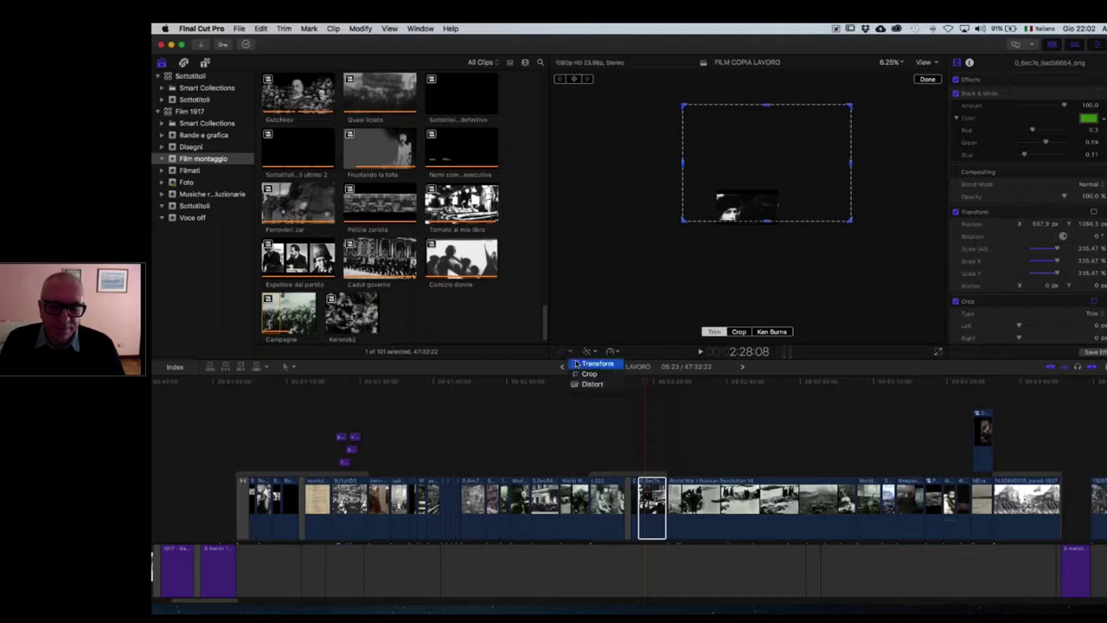
left_click(578, 364)
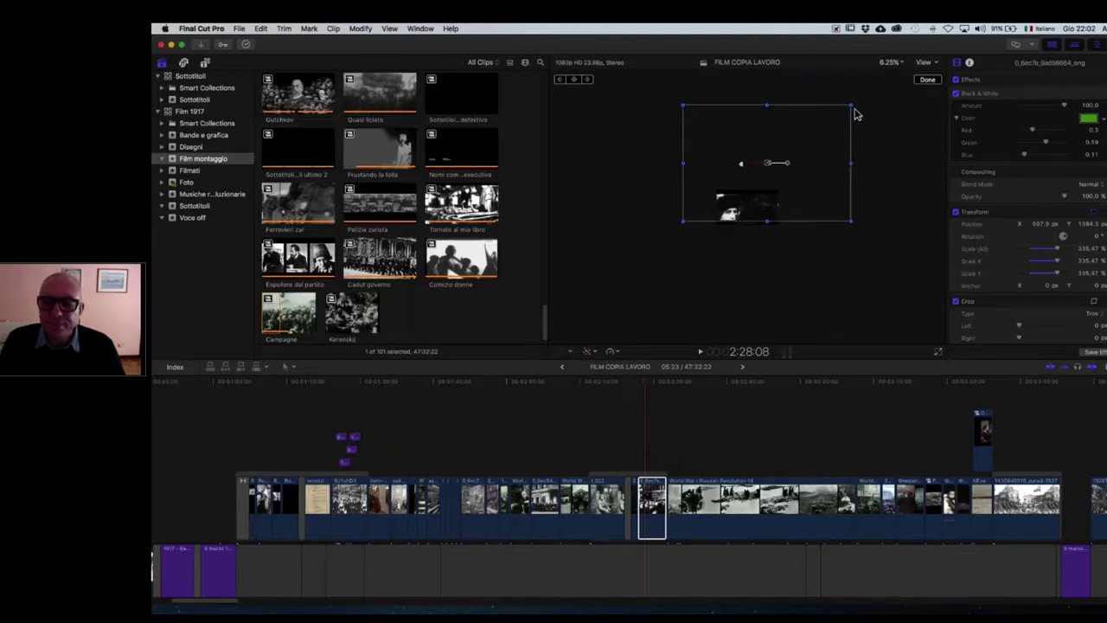
left_click_drag(851, 106, 749, 211)
- Set the viewer zoom to 50% and rotate the demonstration photo half a turn so the crowd stands upright
left_click(891, 62)
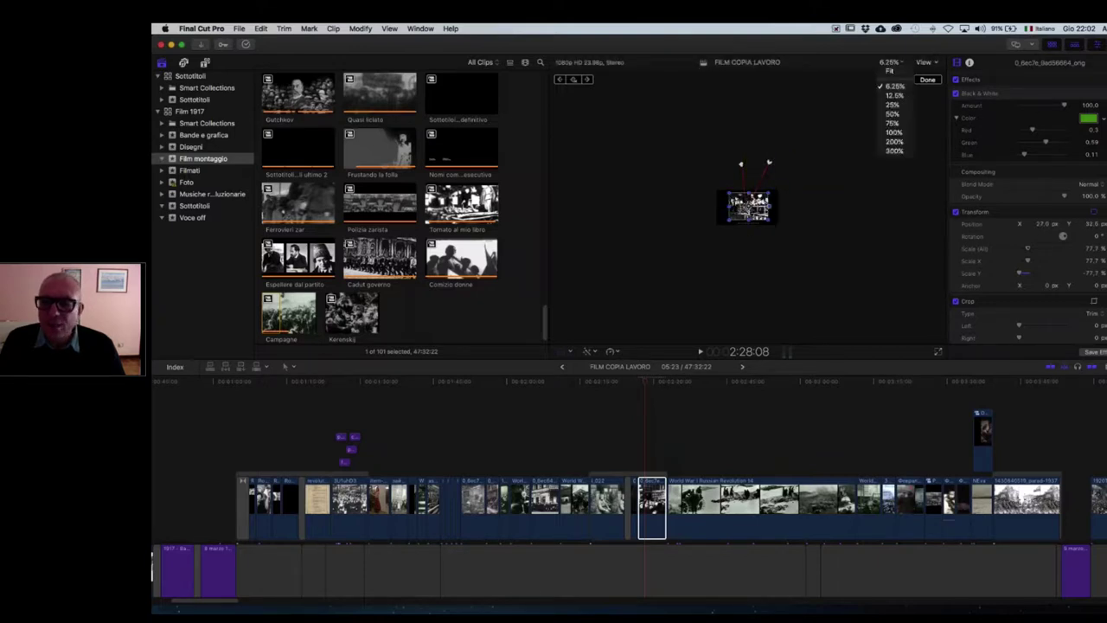
left_click(893, 113)
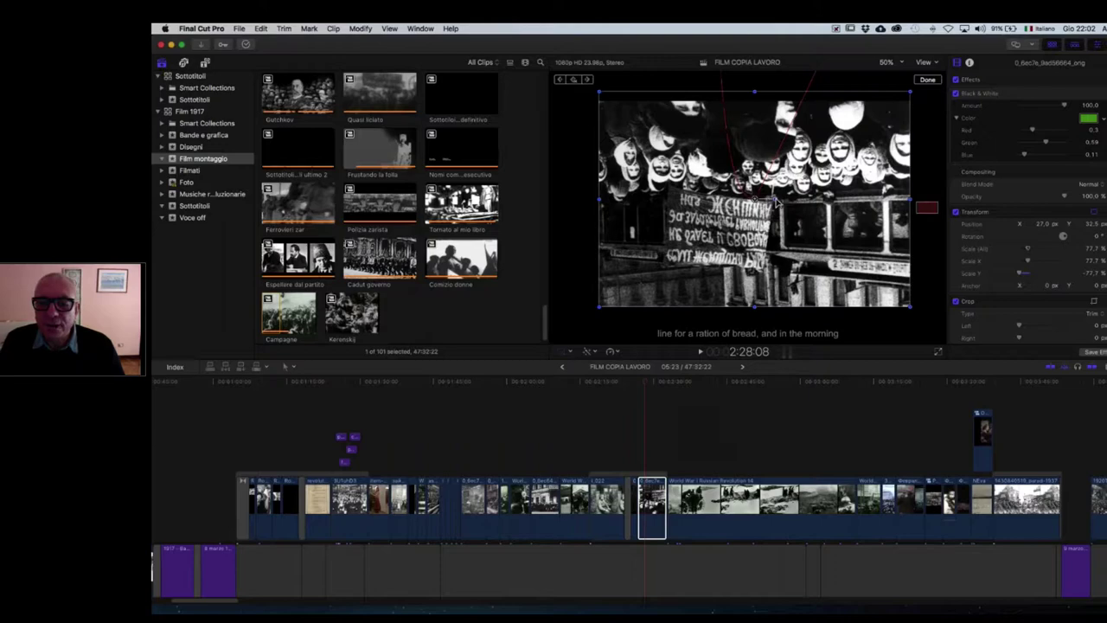
left_click_drag(776, 201, 739, 196)
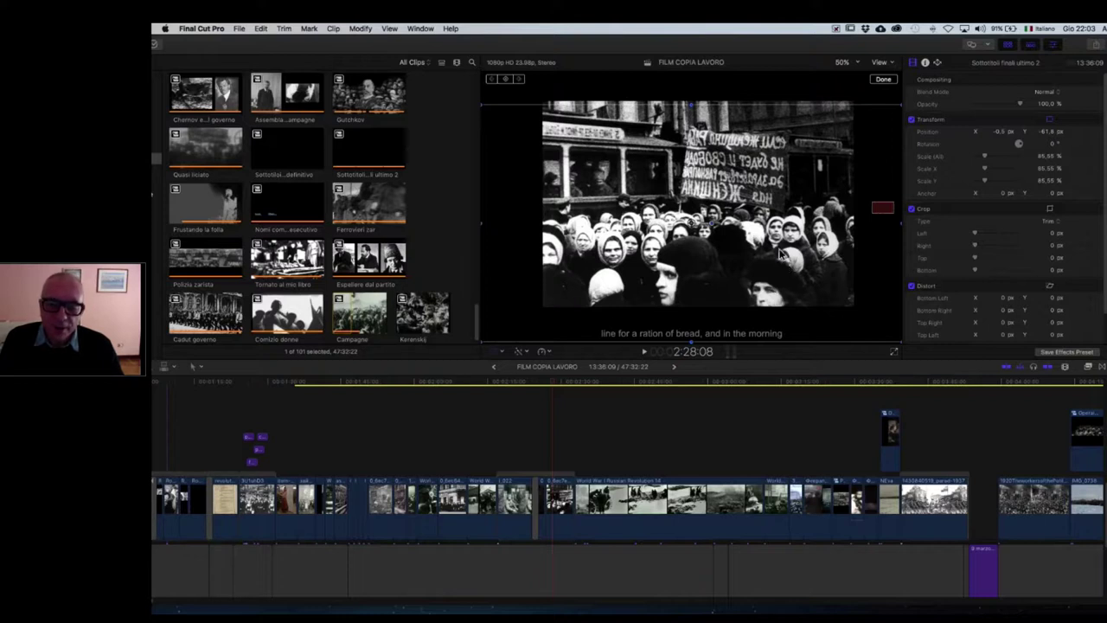
- Inspect the demonstration photo at 100% viewer zoom and return the viewer to 50%
left_click(853, 65)
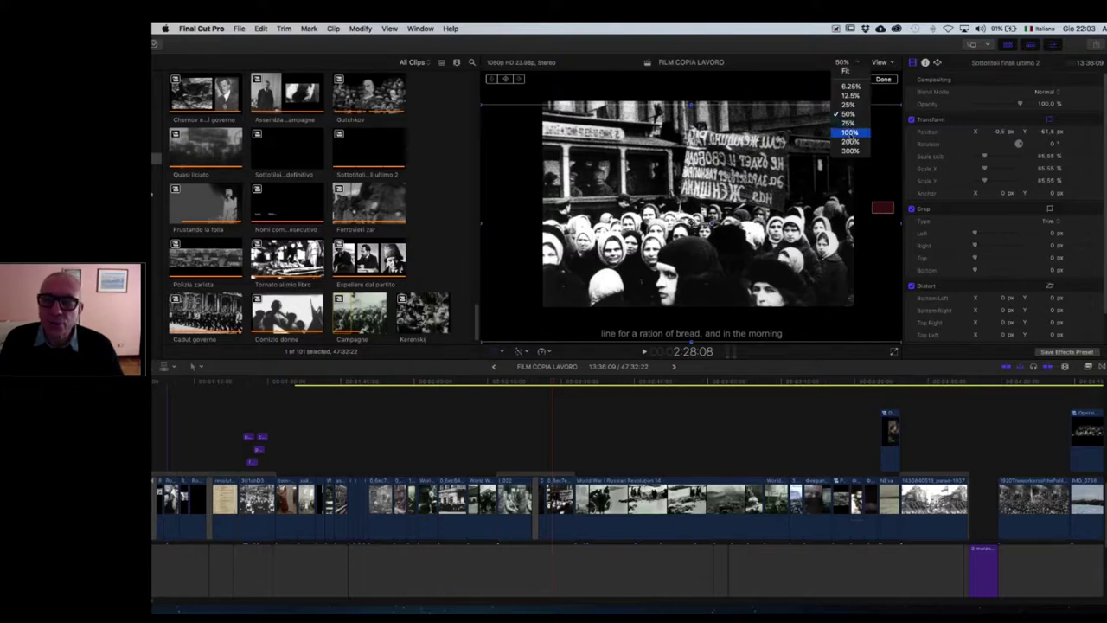
left_click(849, 132)
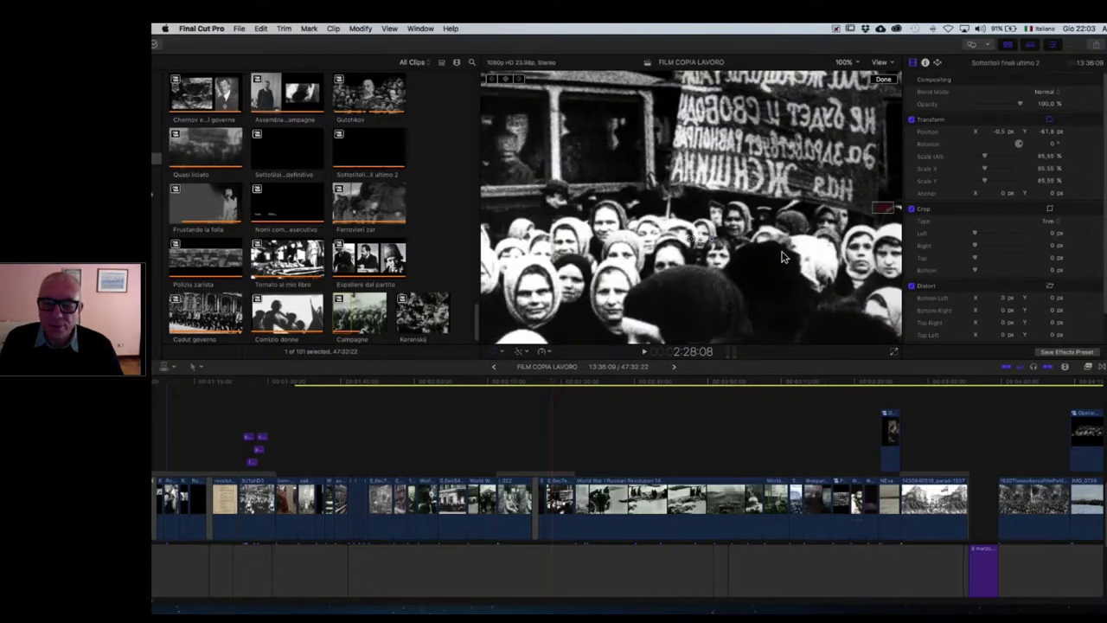
left_click(844, 62)
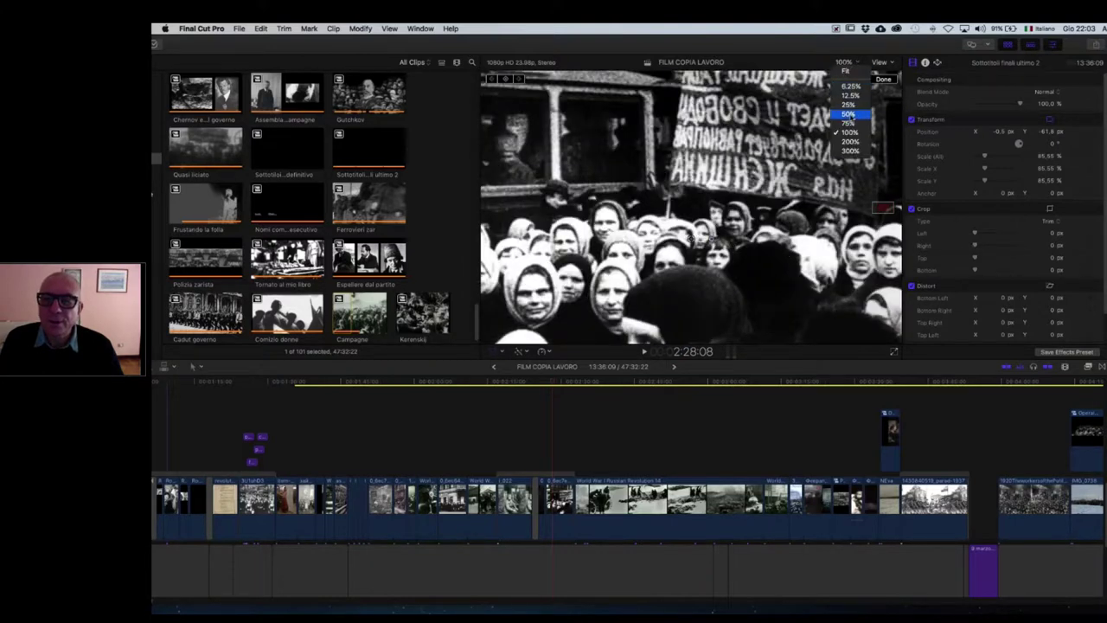
left_click(848, 113)
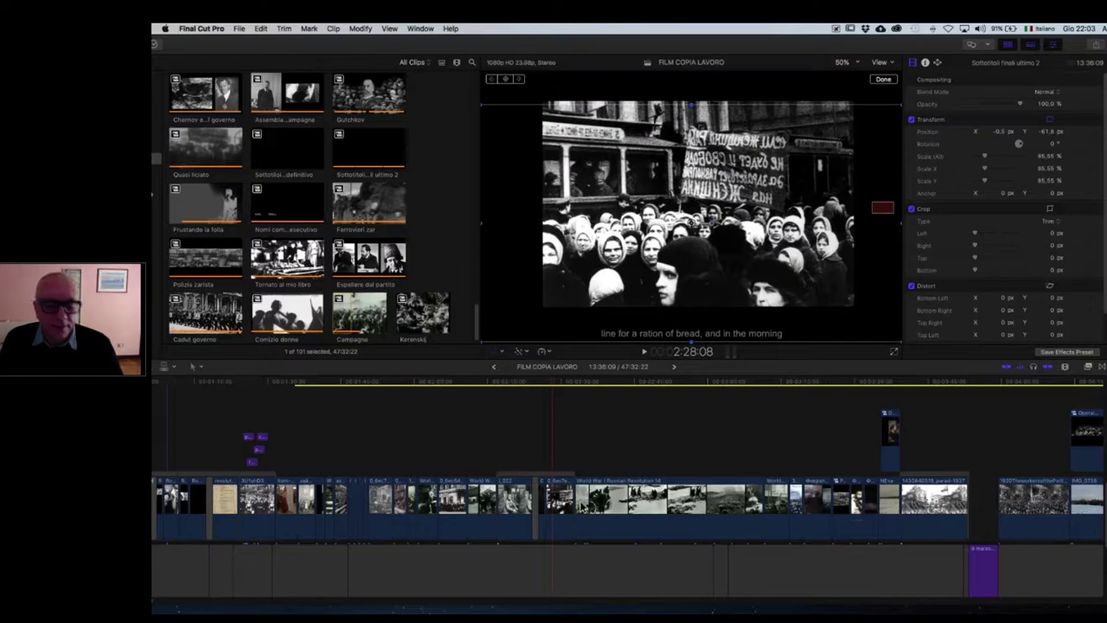
- Review the soldiers' photo at 2:20:11 and the women's demonstration photo at 2:29:17 in the timeline
left_click(509, 384)
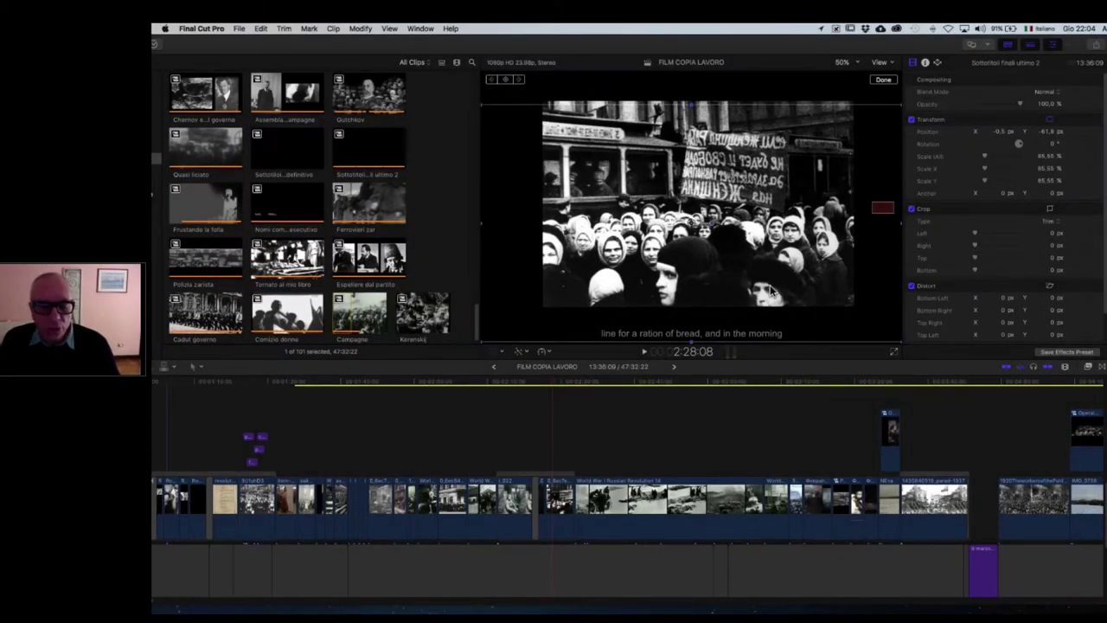
left_click(515, 384)
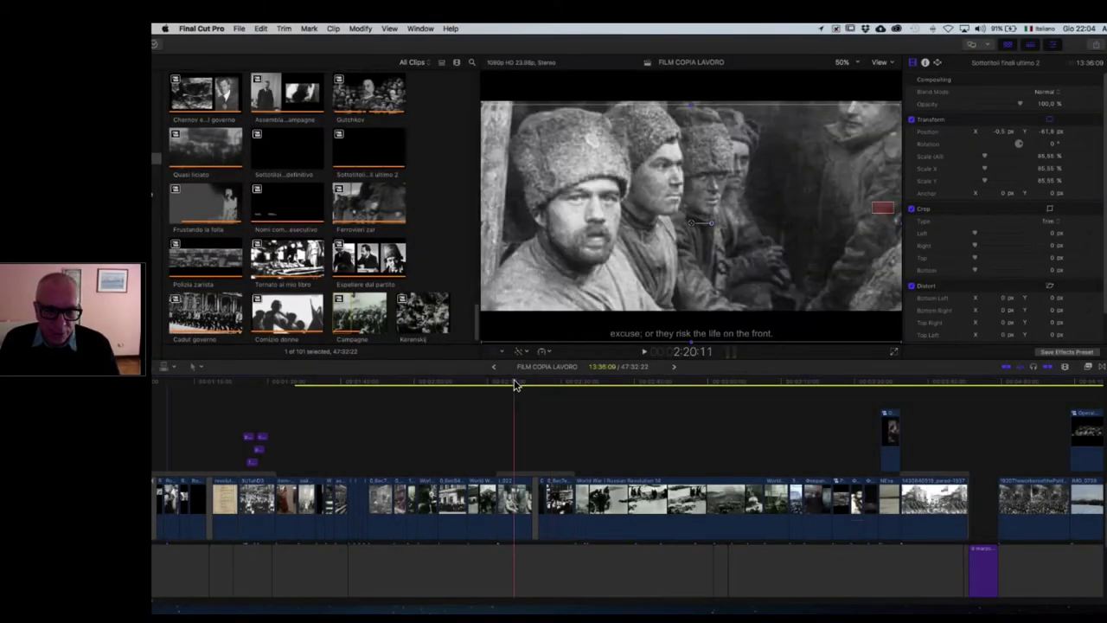
left_click(559, 384)
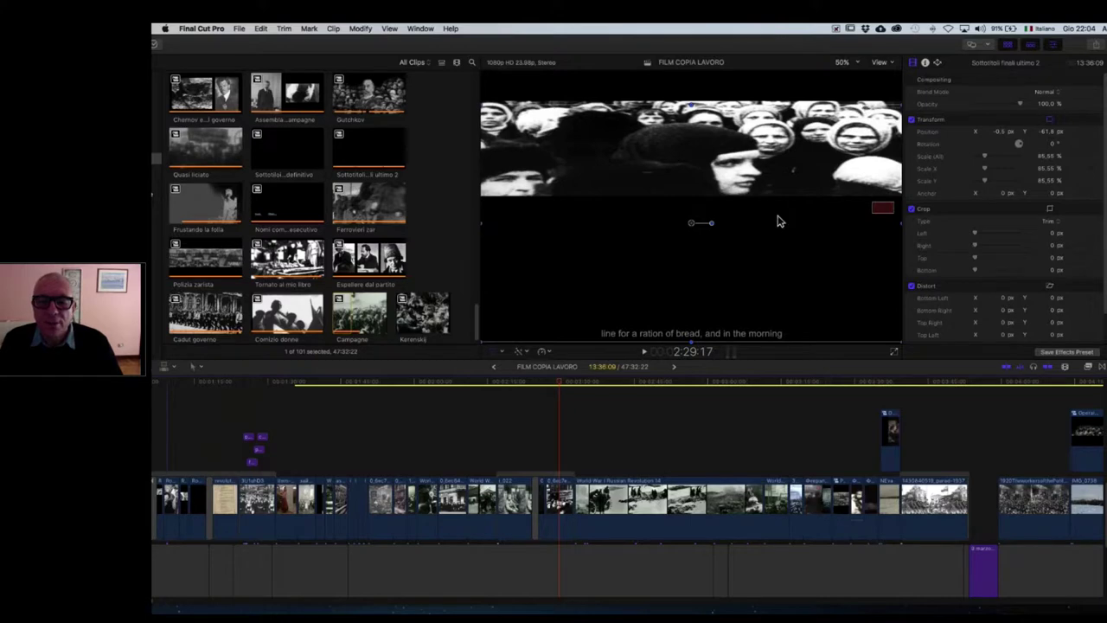
- Select the women's demonstration clip and place the playhead at 2:28:03
key("c")
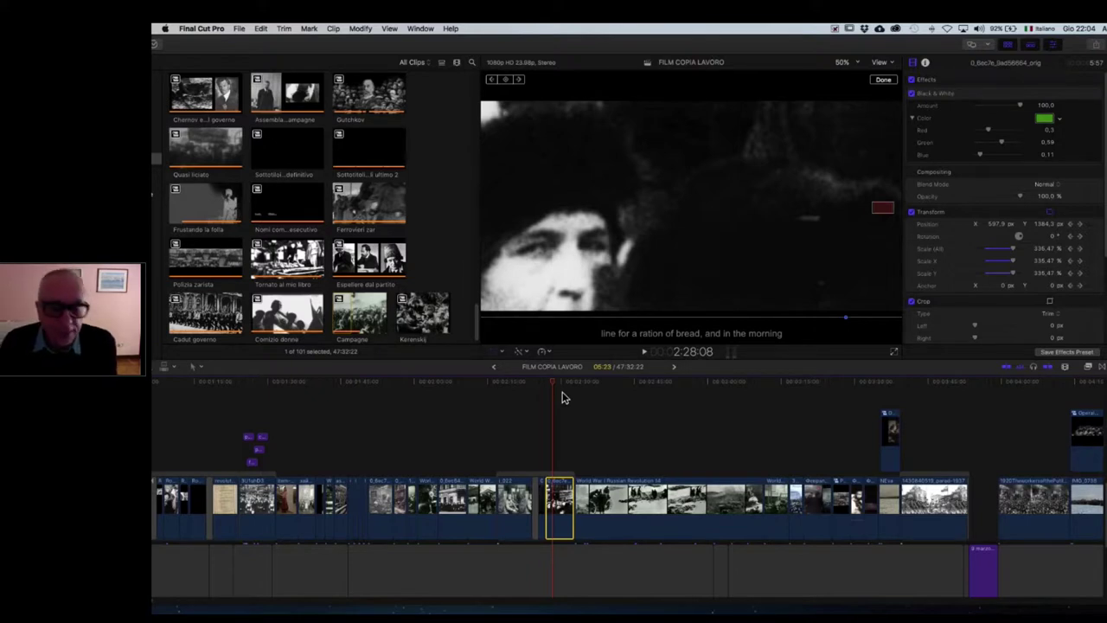
scroll(634, 400, "left", 1)
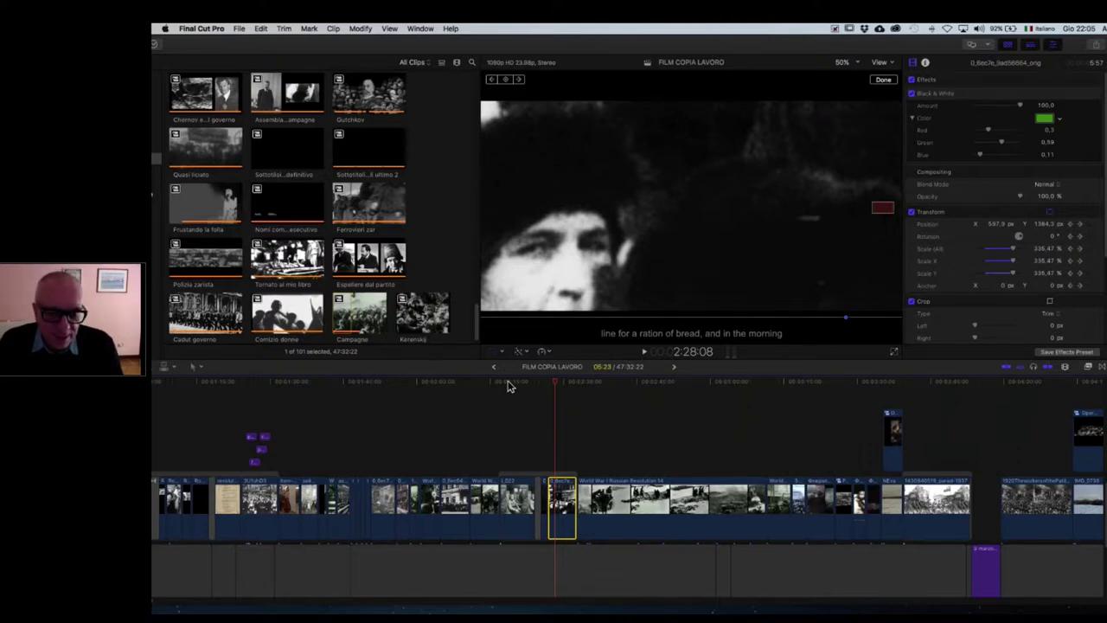
left_click_drag(509, 385, 556, 389)
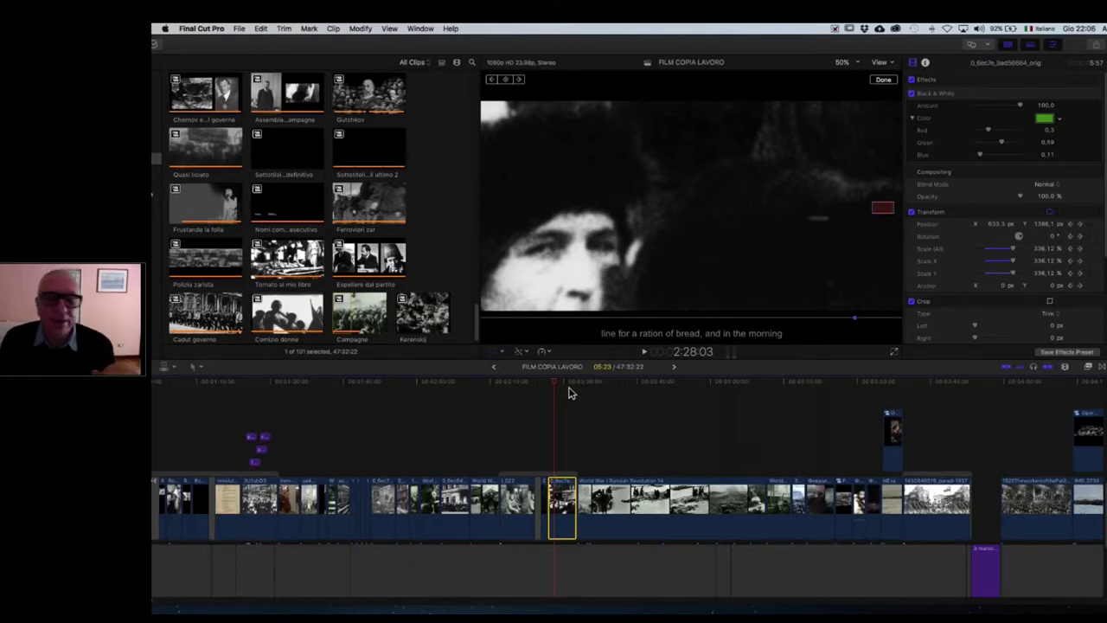
scroll(586, 406, "left", 1)
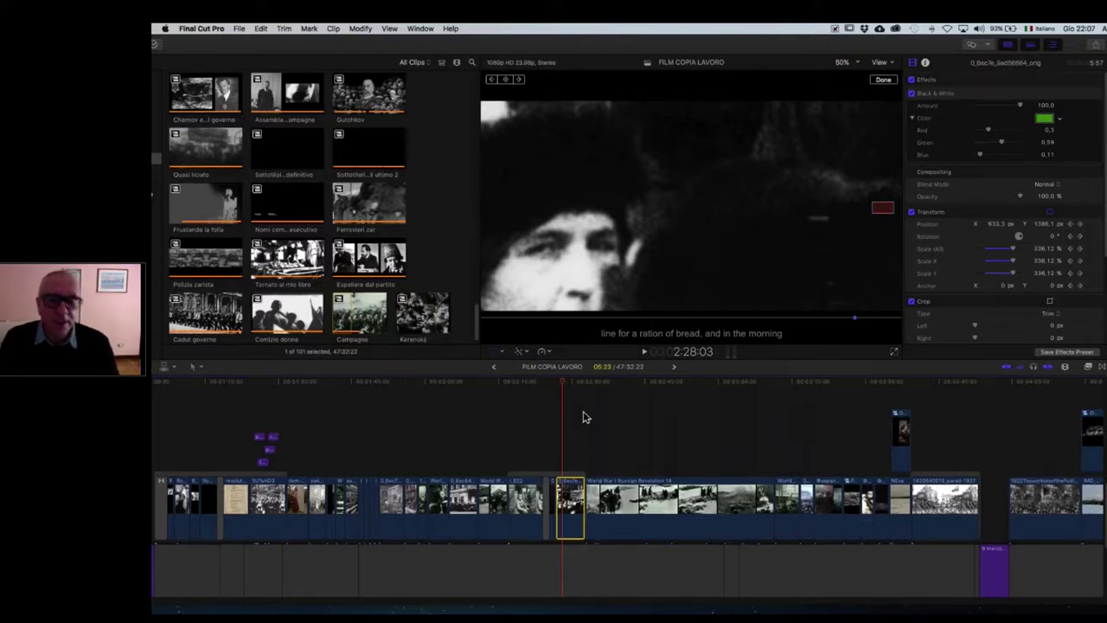
scroll(583, 418, "left", 2)
scroll(583, 417, "up", 1)
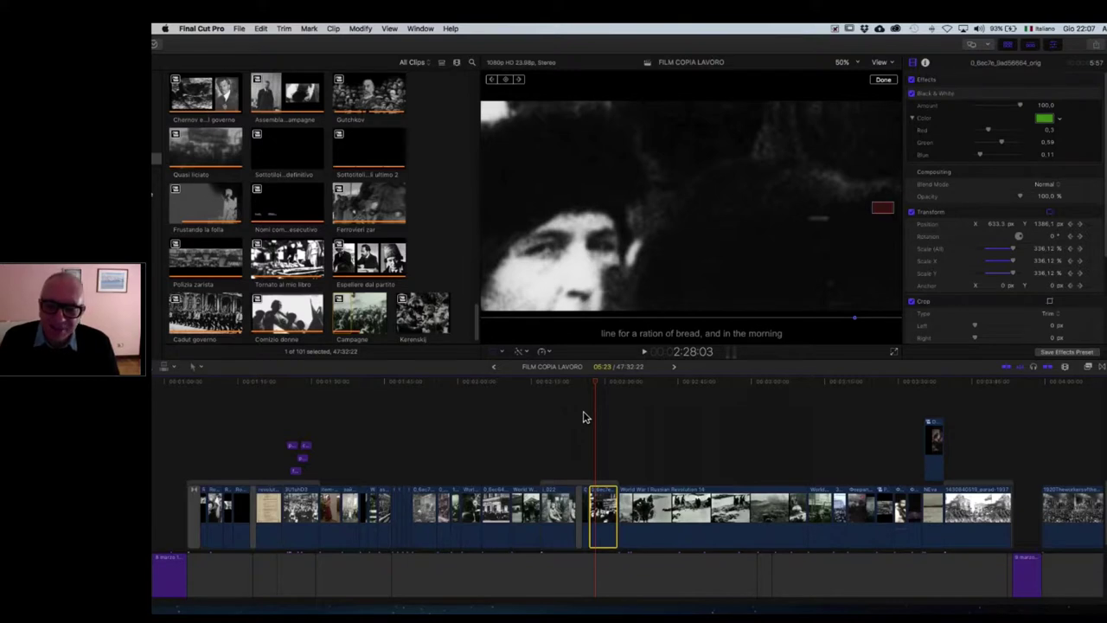
scroll(585, 420, "right", 3)
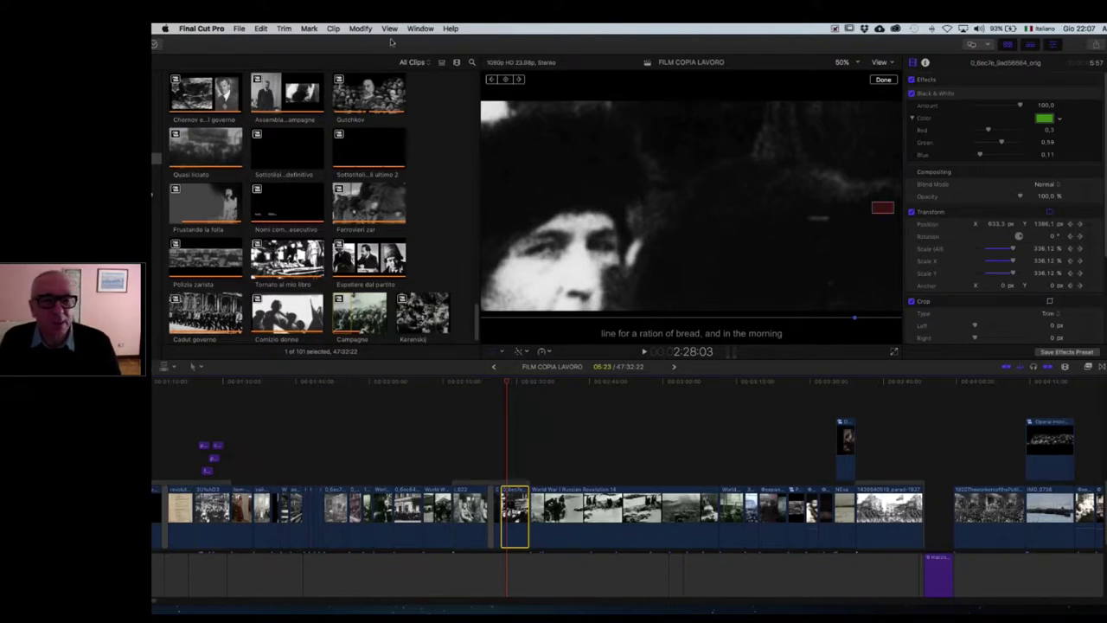
- Move the editing window to the right so its library sidebar with the Film 1917 events is exposed
left_click_drag(390, 45, 475, 45)
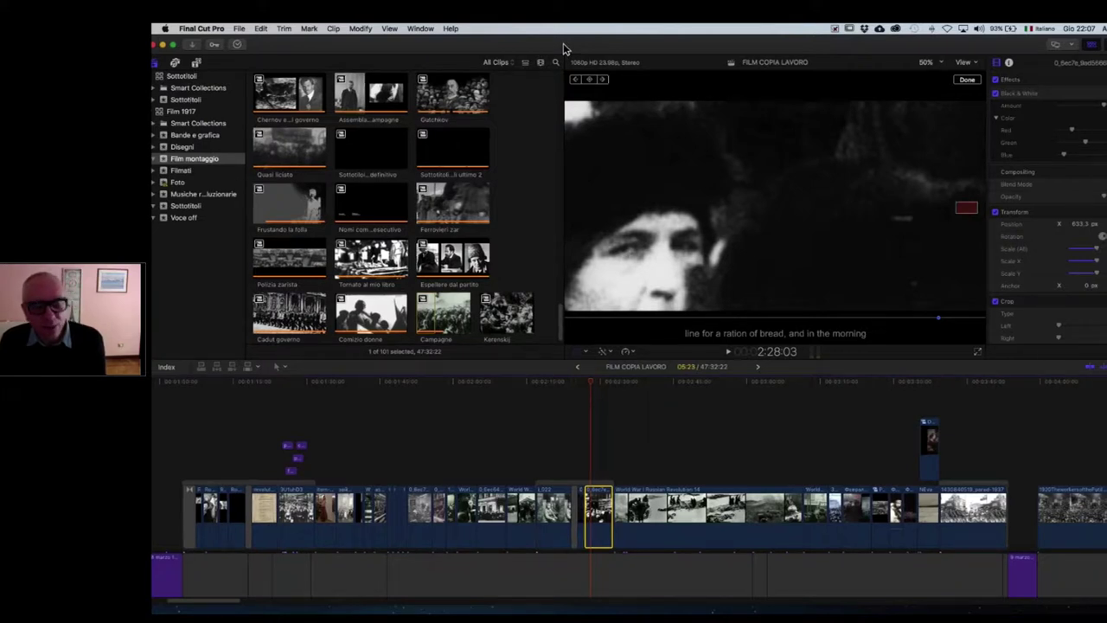
left_click_drag(562, 49, 575, 48)
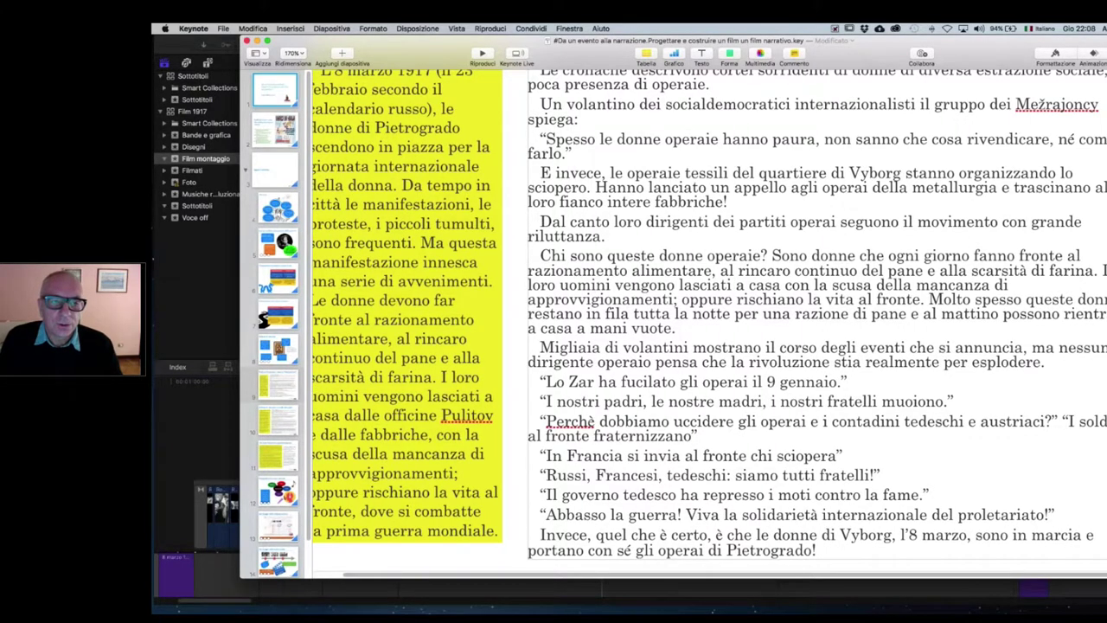
- In the Keynote presentation, read the 8 marzo 1917 slide, comparing the yellow summary with the longer account beside it
scroll(398, 141, "up", 3)
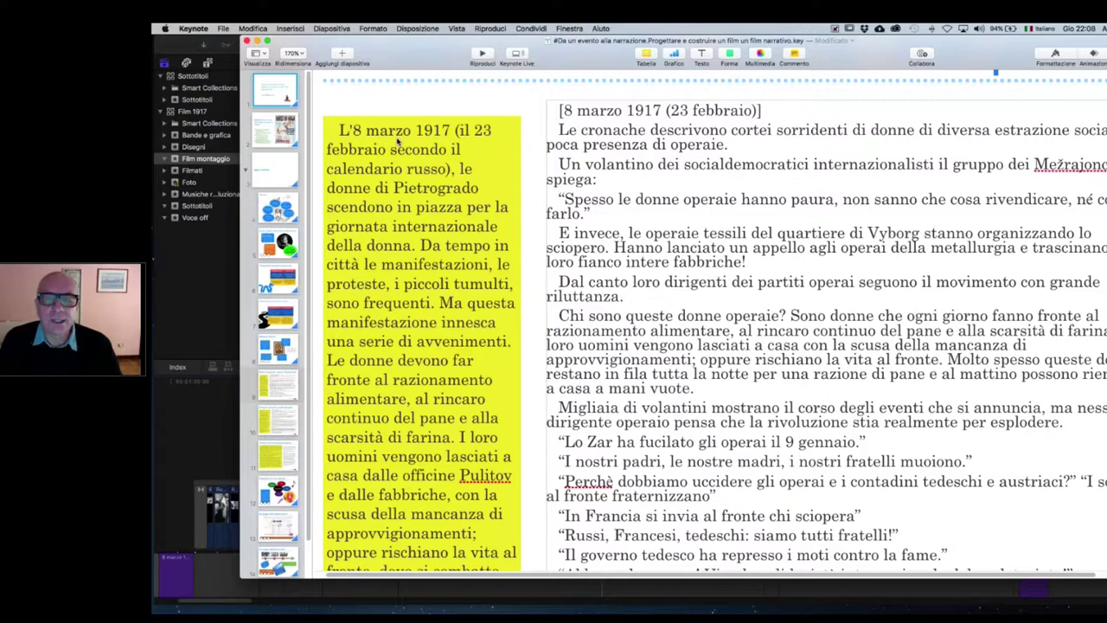
scroll(372, 136, "left", 1)
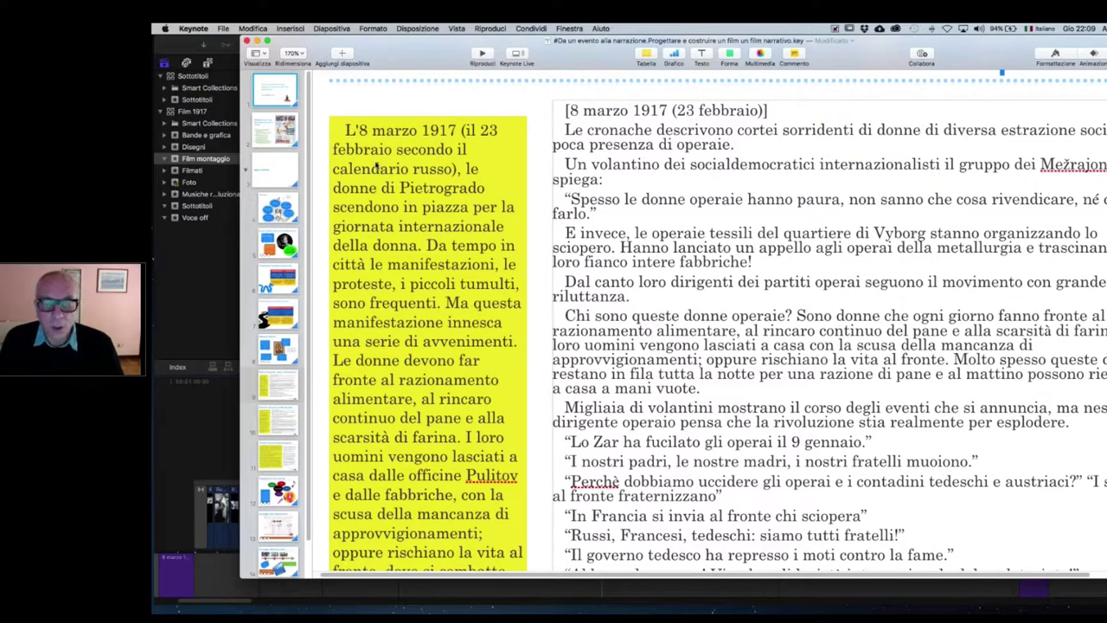
scroll(377, 169, "up", 1)
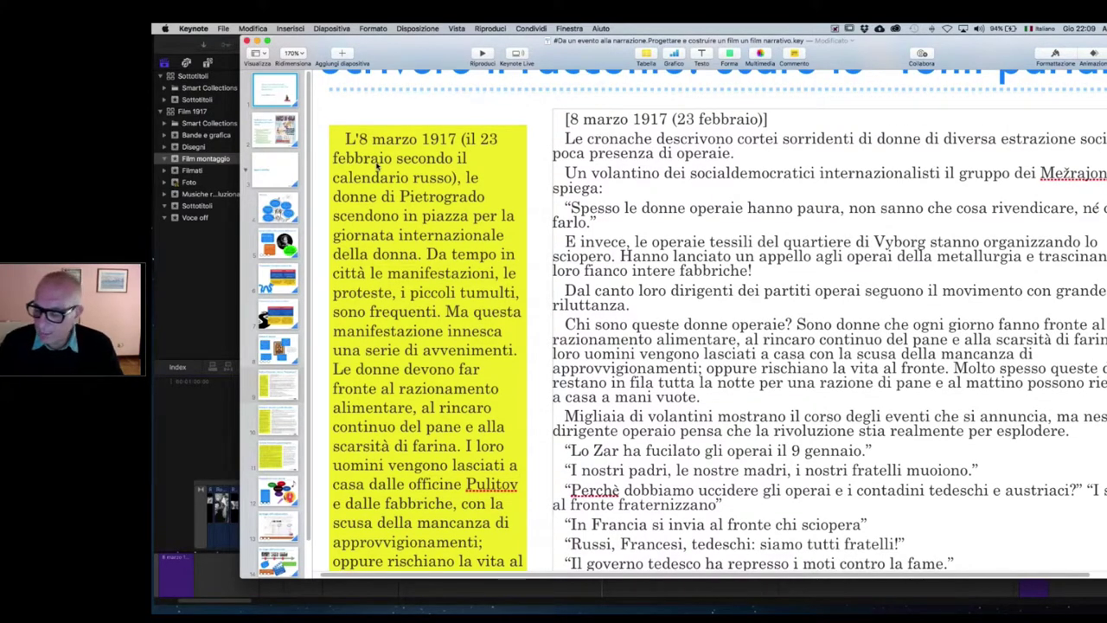
scroll(377, 164, "down", 2)
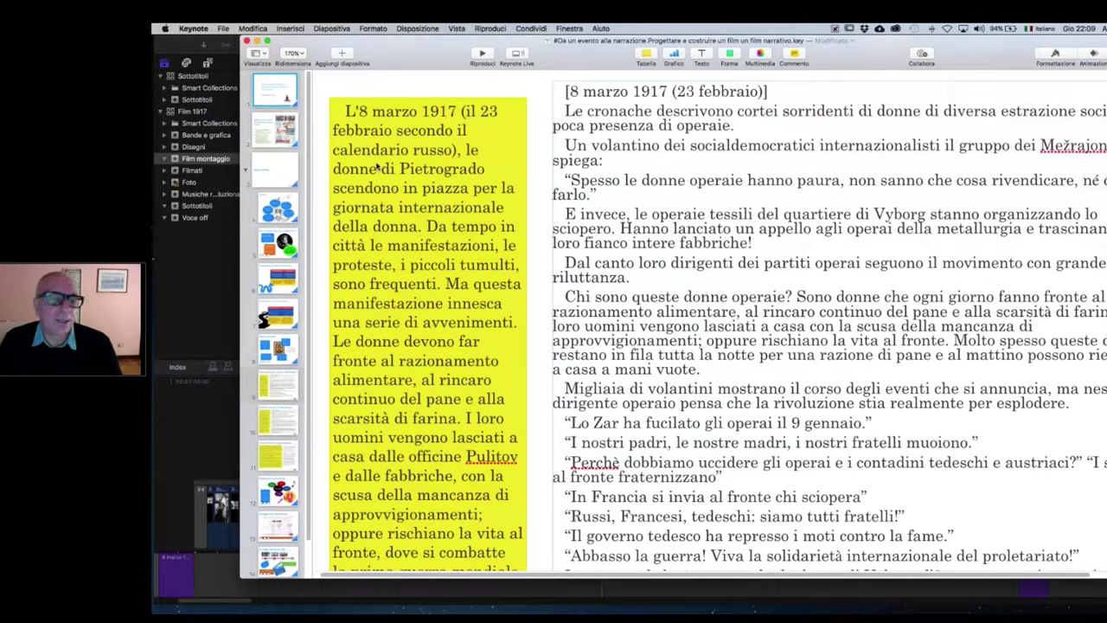
scroll(377, 169, "down", 1)
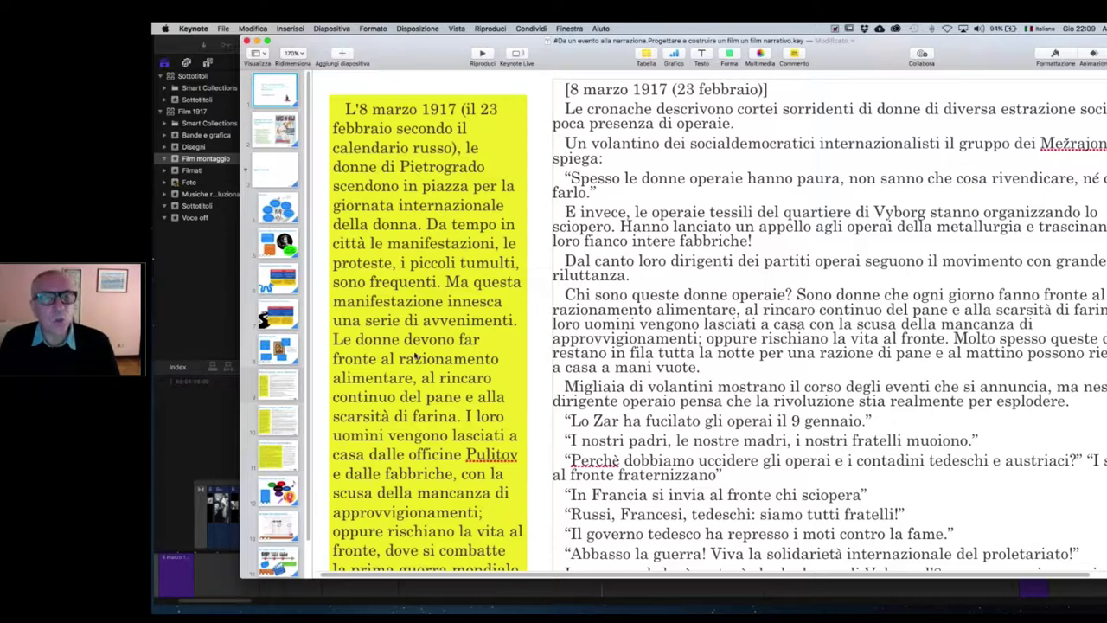
scroll(415, 355, "down", 1)
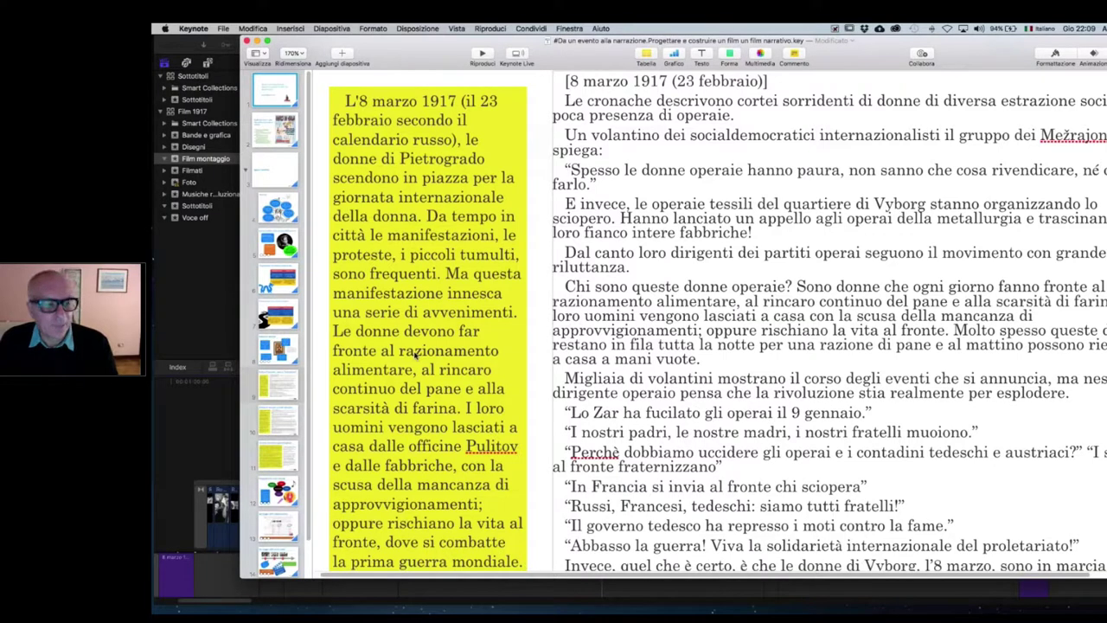
scroll(415, 355, "down", 1)
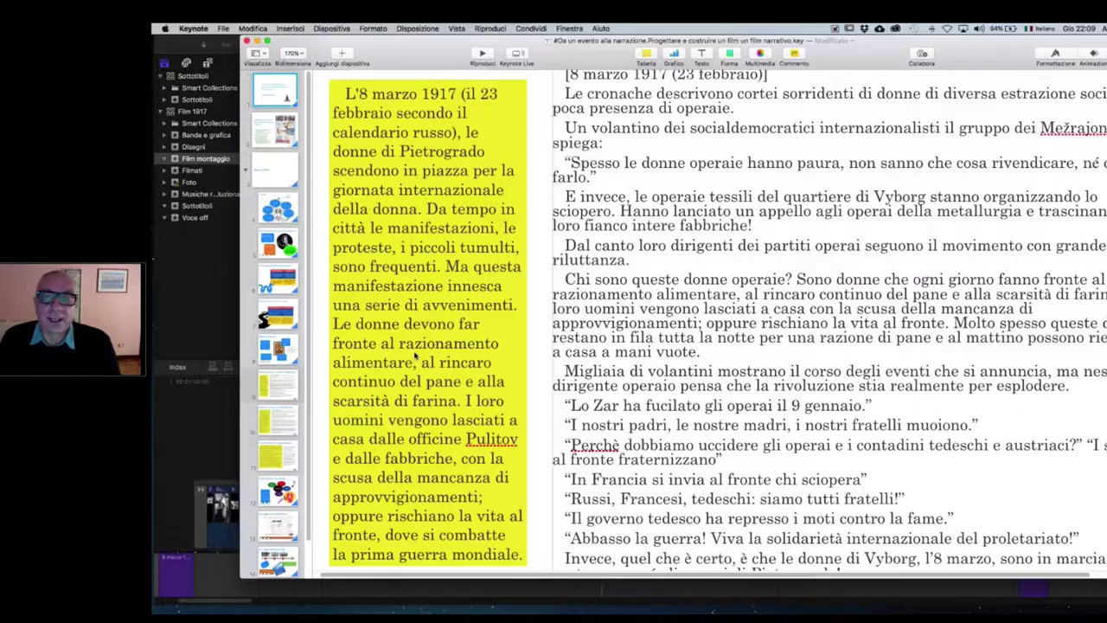
scroll(415, 354, "right", 1)
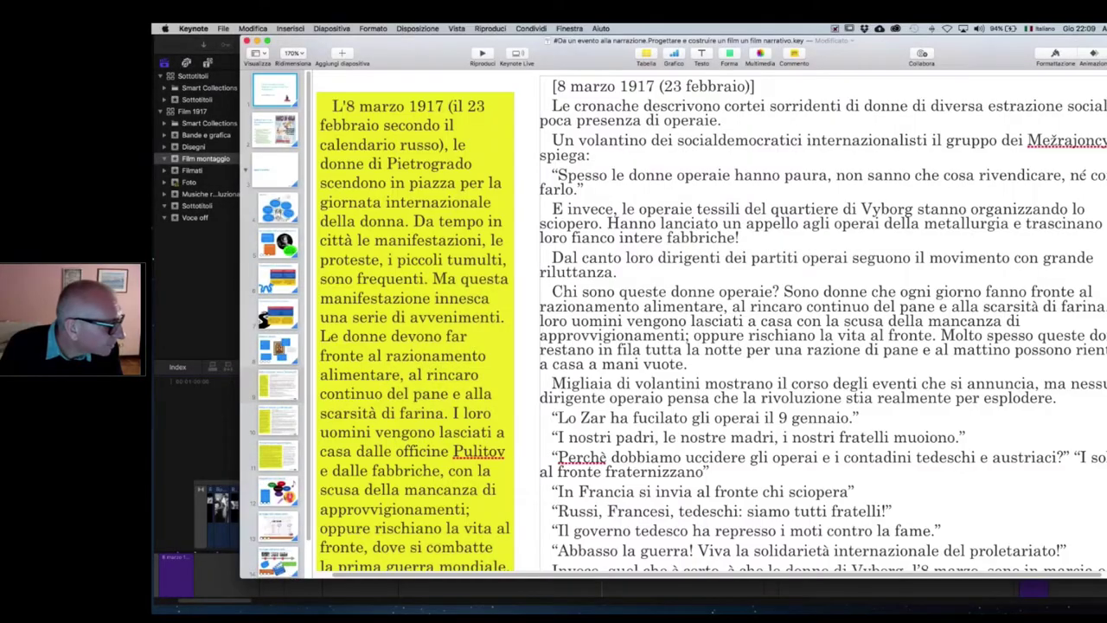
scroll(710, 302, "down", 3)
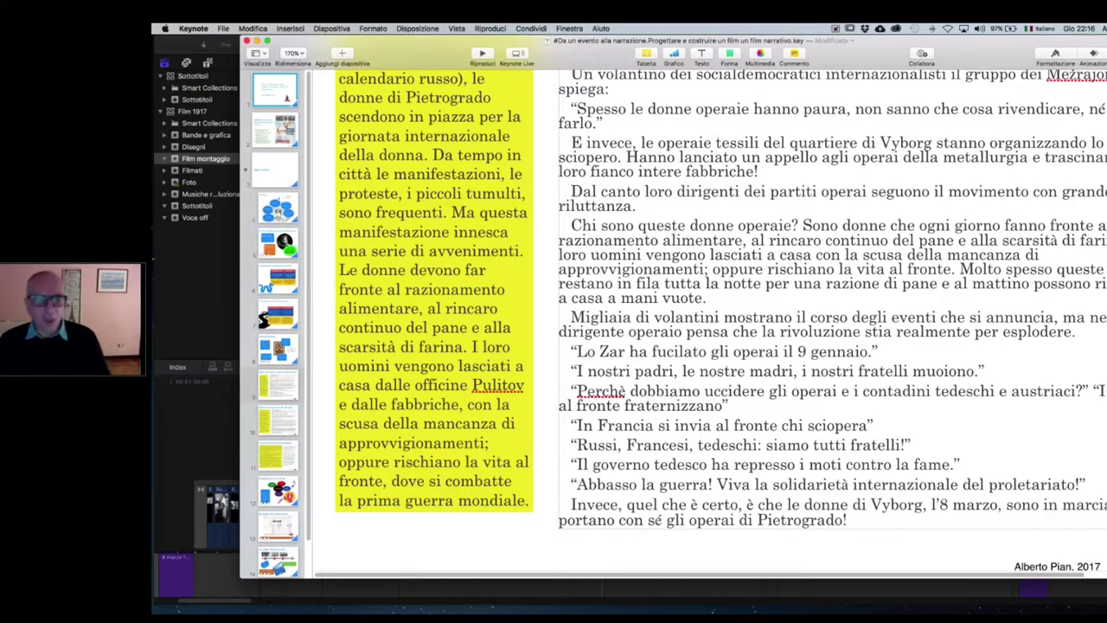
- Open slide 10, "Scrivere il racconto: quando allungare", and set the slide zoom to 134%
scroll(277, 302, "down", 2)
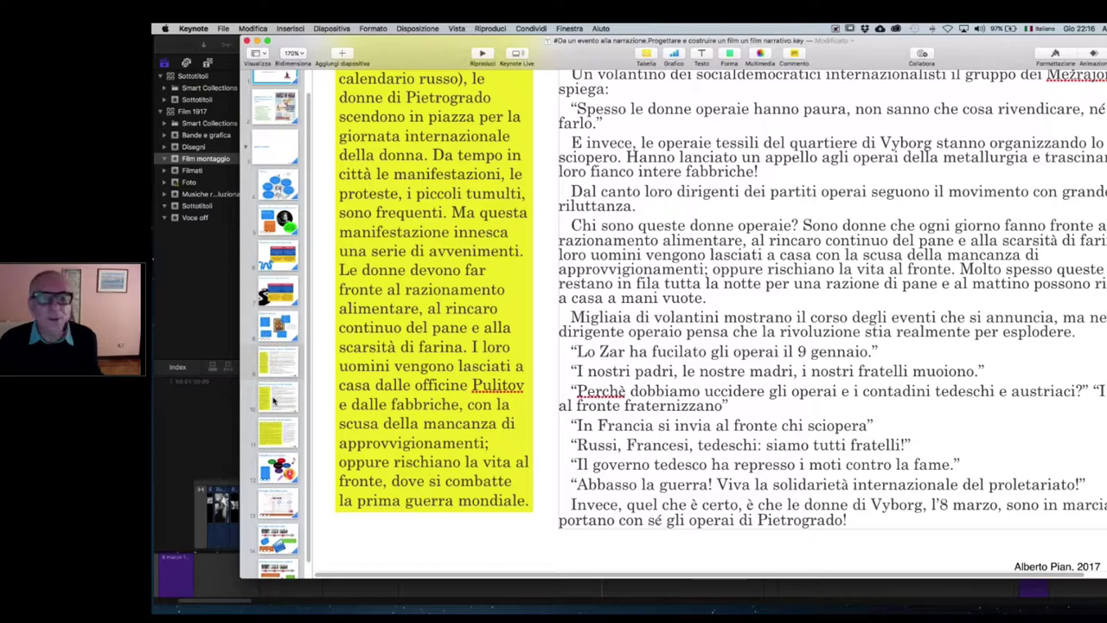
left_click(274, 400)
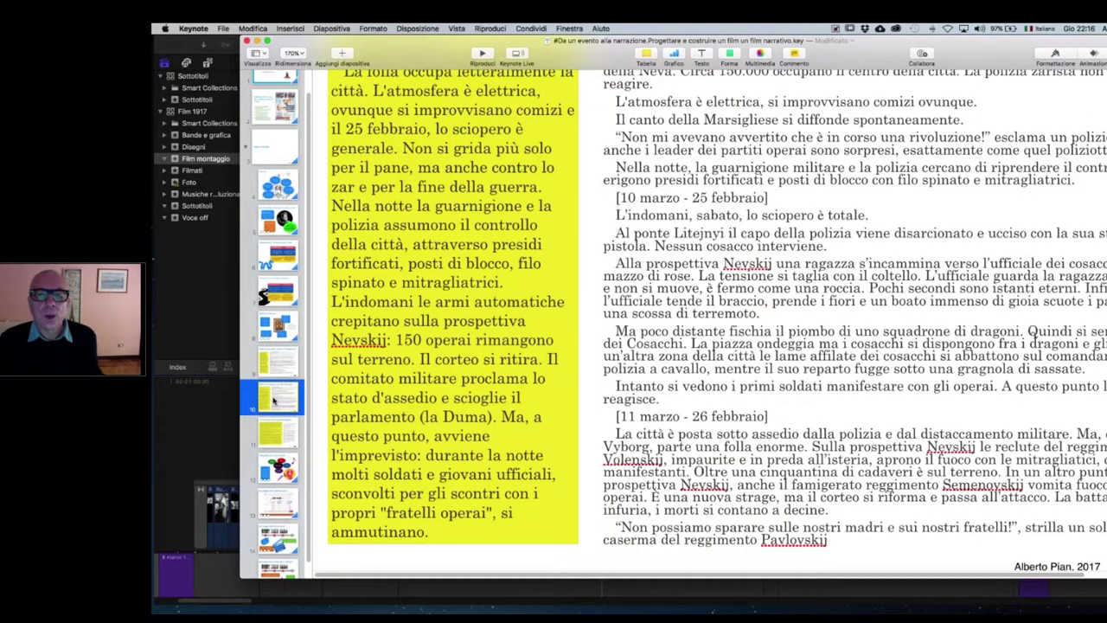
scroll(818, 245, "down", 3)
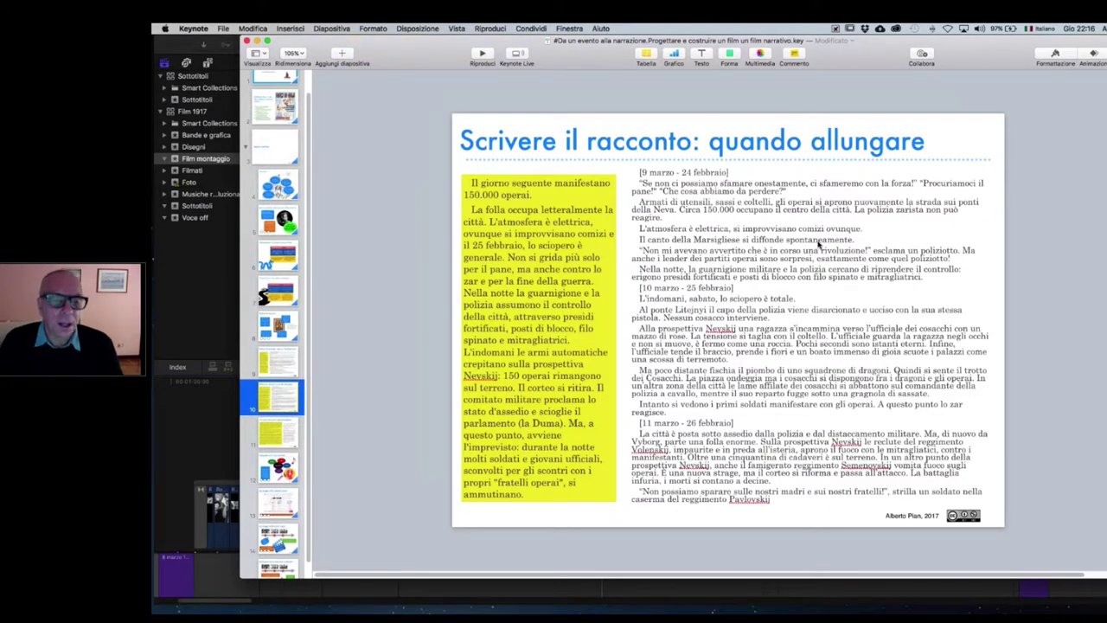
scroll(818, 245, "up", 2)
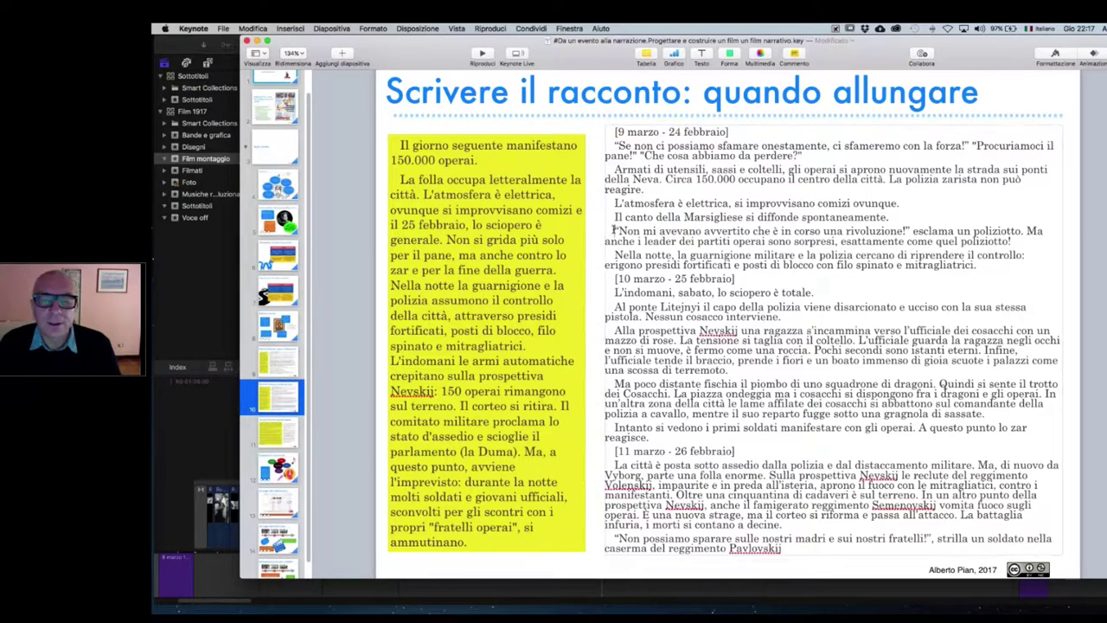
- Highlight the line "Il canto della Marsigliese si diffonde spontaneamente." and magnify the slide to 312%
left_click_drag(616, 223, 893, 219)
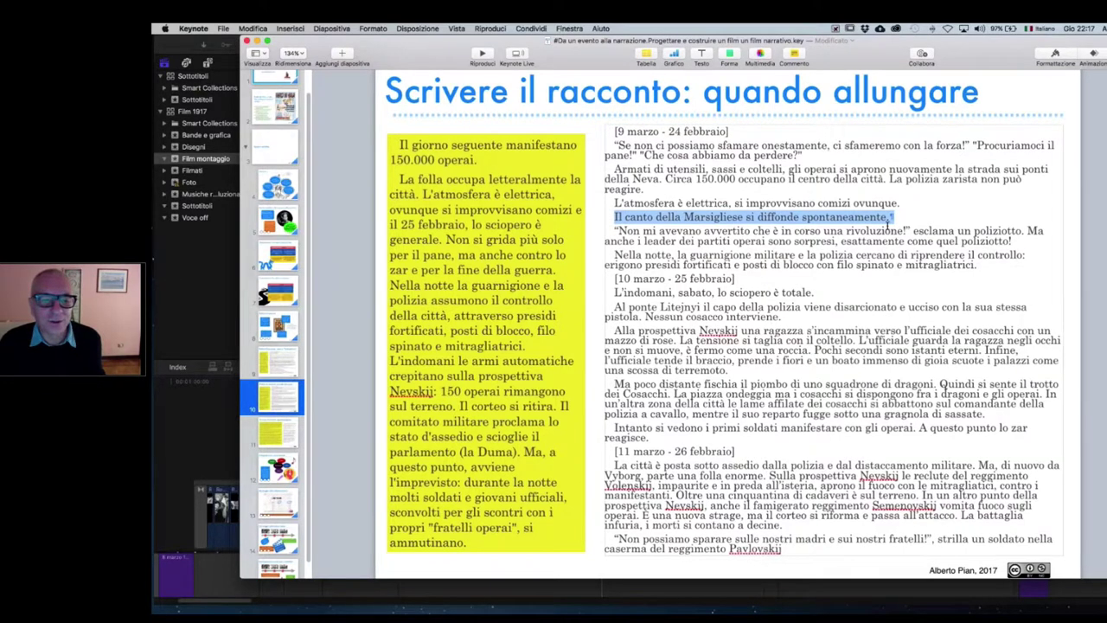
scroll(888, 223, "up", 5)
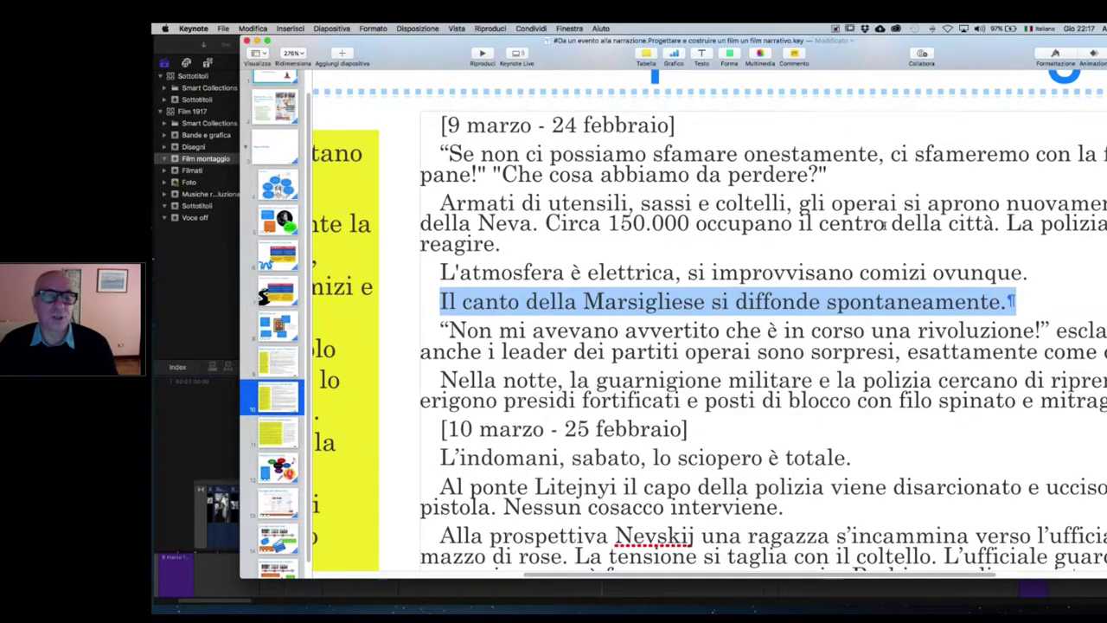
scroll(884, 223, "up", 1)
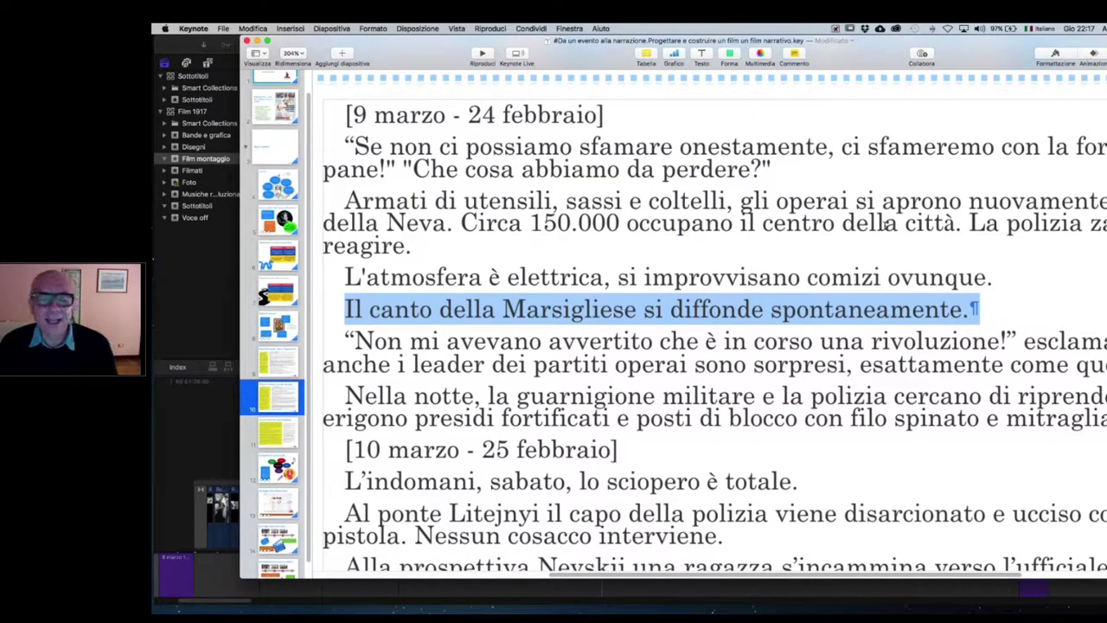
scroll(886, 223, "up", 1)
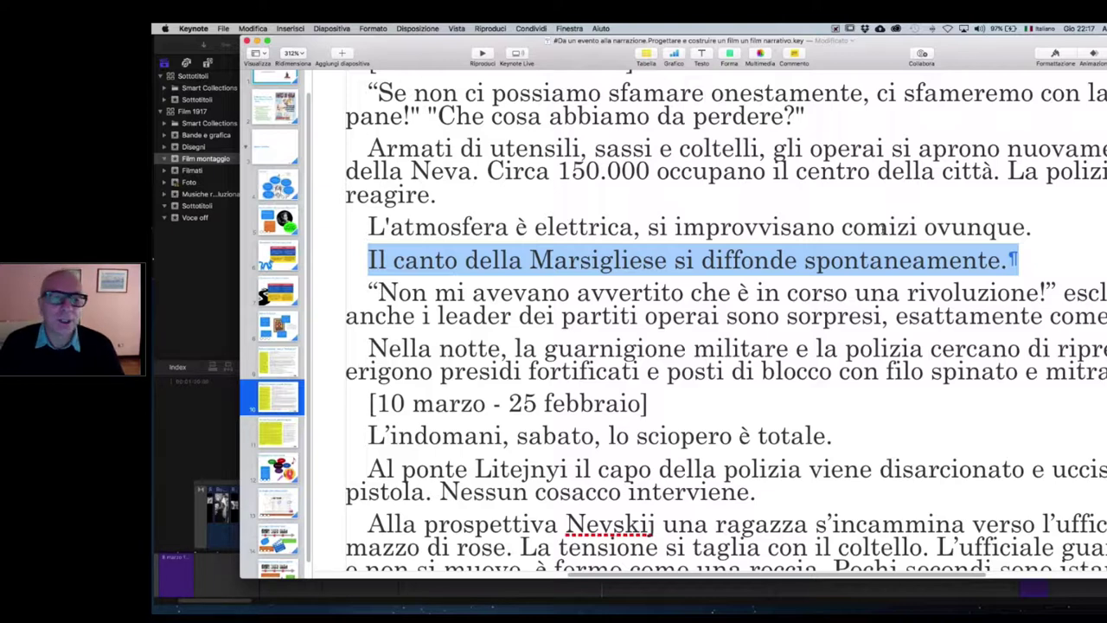
scroll(888, 219, "up", 1)
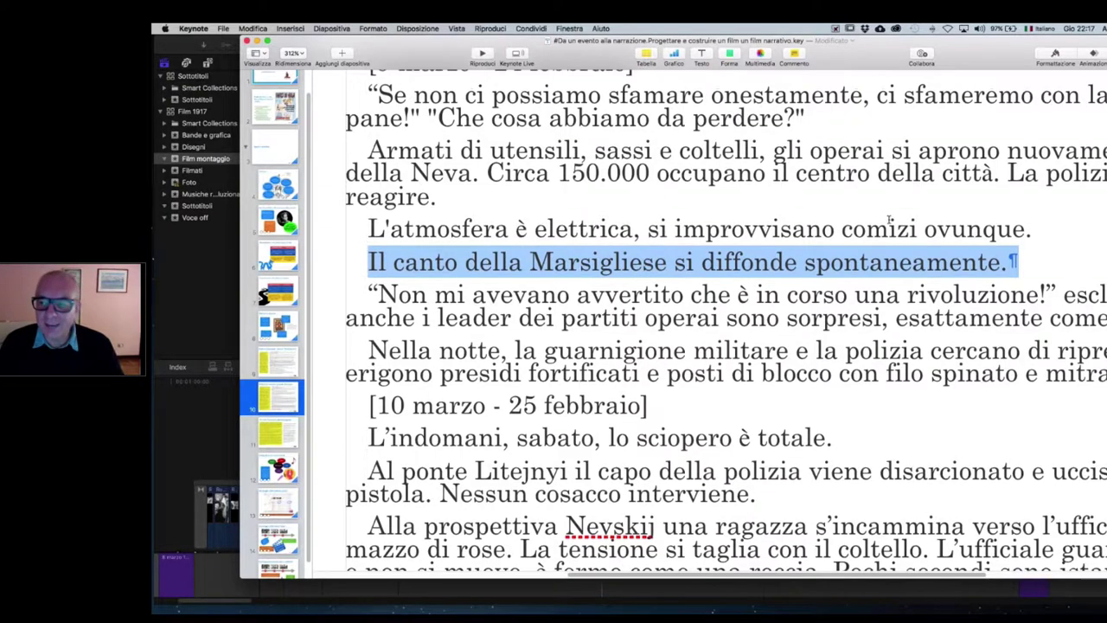
scroll(888, 219, "up", 3)
scroll(888, 218, "right", 1)
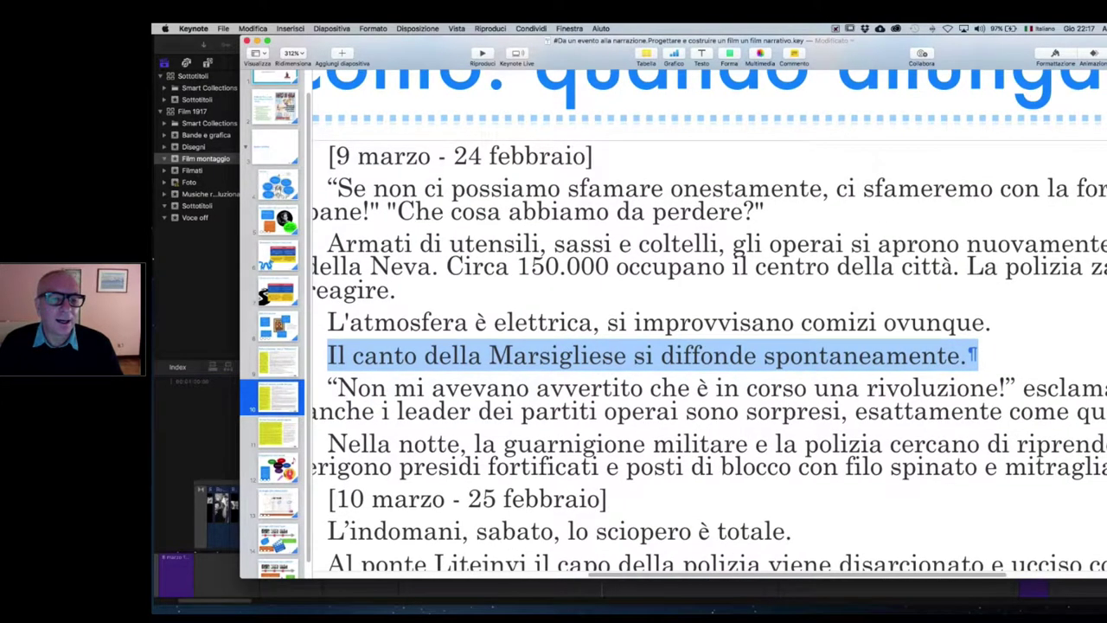
- Highlight the paragraph from "Se non ci possiamo sfamare onestamente" to "Che cosa abbiamo da perdere?" and read its full width
left_click_drag(330, 190, 788, 215)
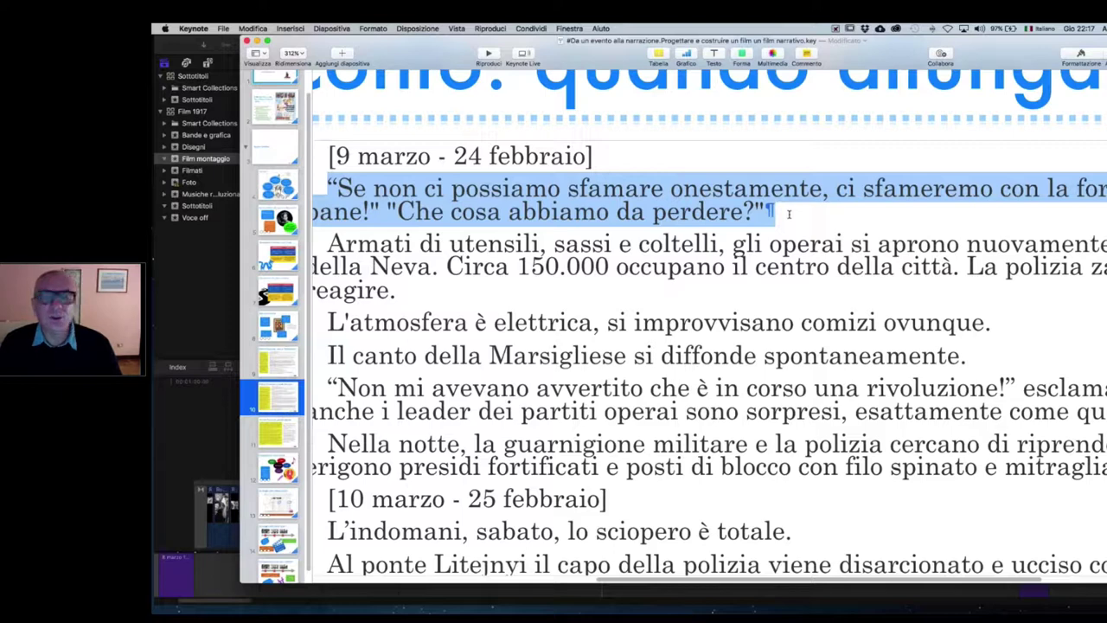
scroll(796, 214, "left", 1)
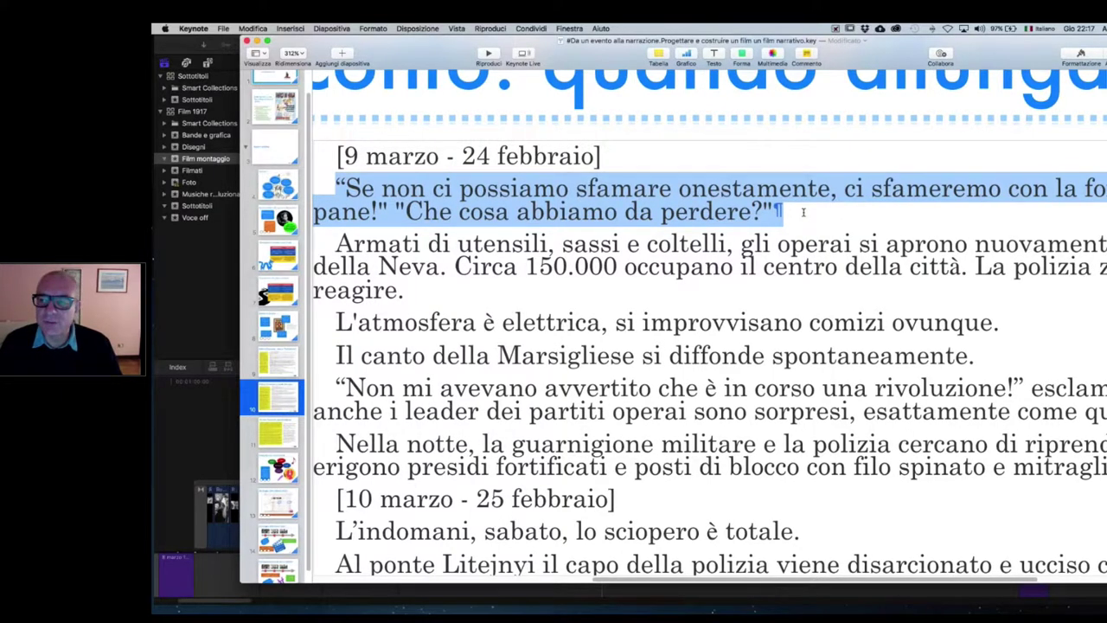
scroll(802, 212, "left", 3)
scroll(619, 197, "right", 5)
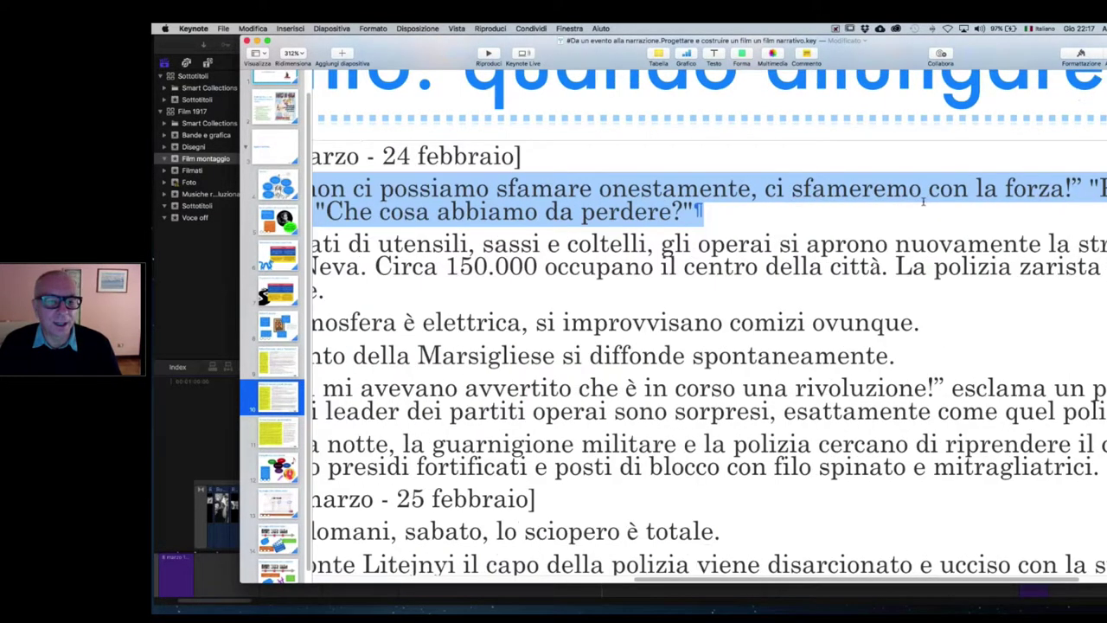
scroll(923, 200, "left", 1)
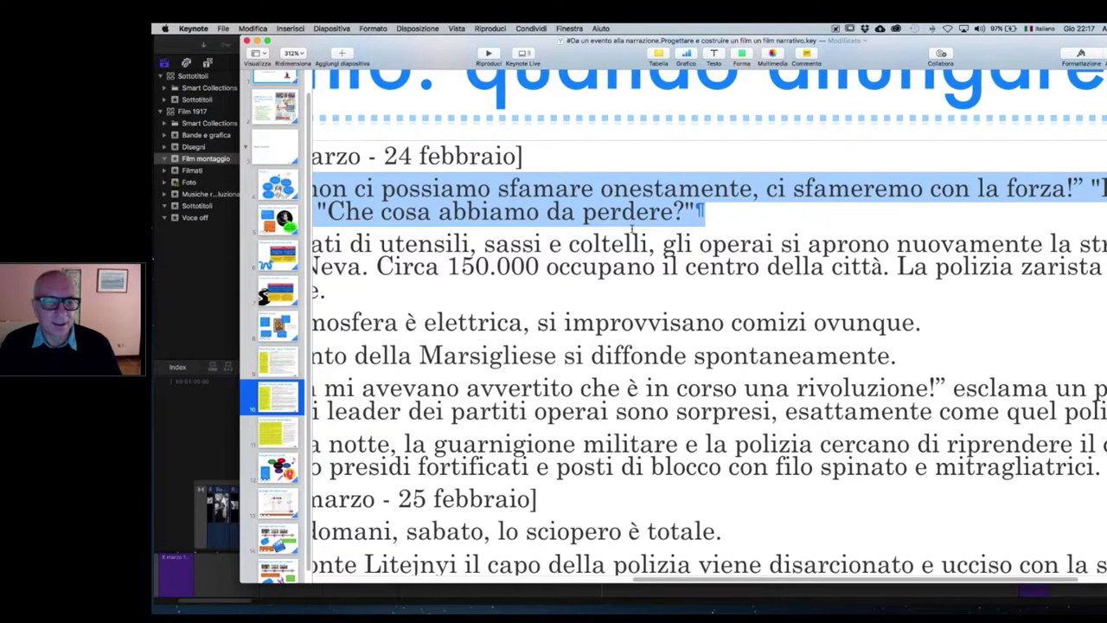
scroll(632, 227, "left", 3)
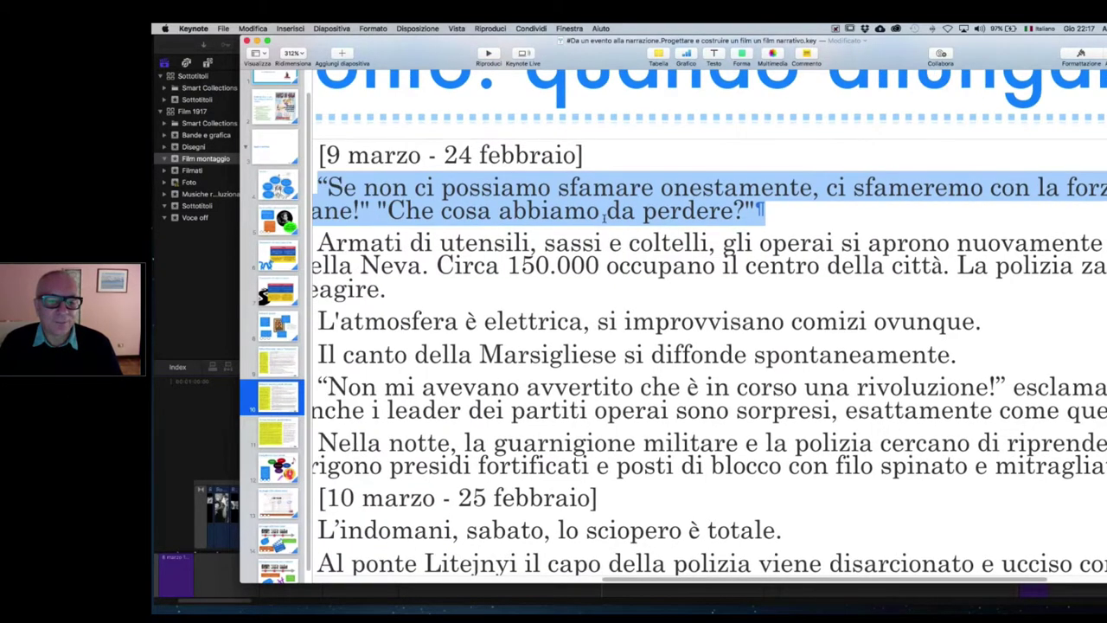
- Read the yellow summary on slide 10 through the 150.000 workers, the general strike and the Nevskij passage, reducing the zoom to 268%
scroll(603, 216, "left", 10)
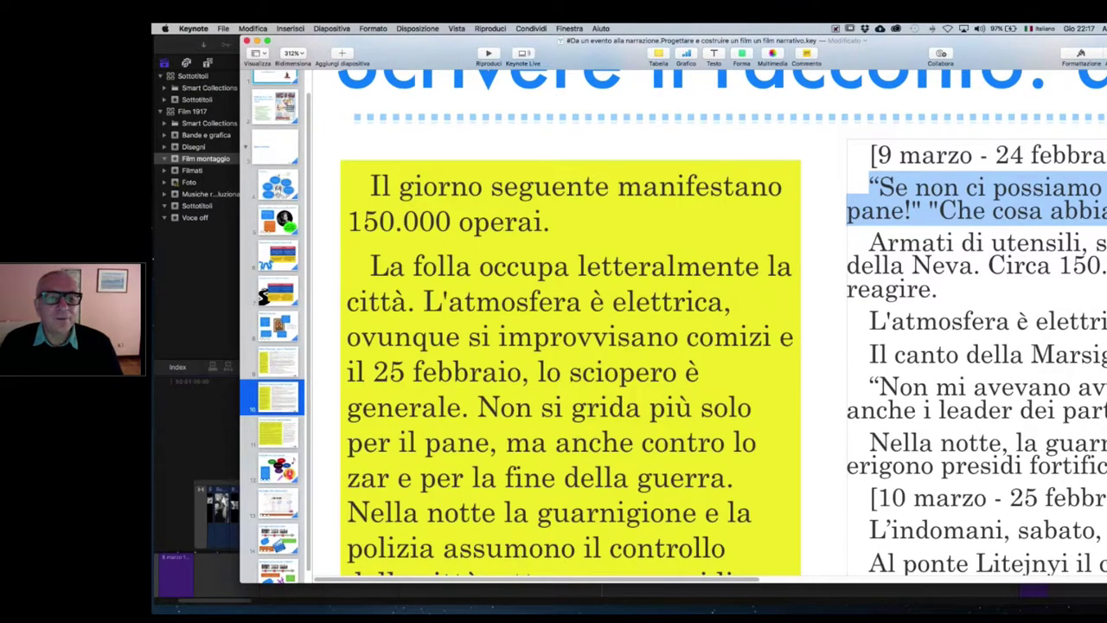
scroll(593, 166, "down", 4)
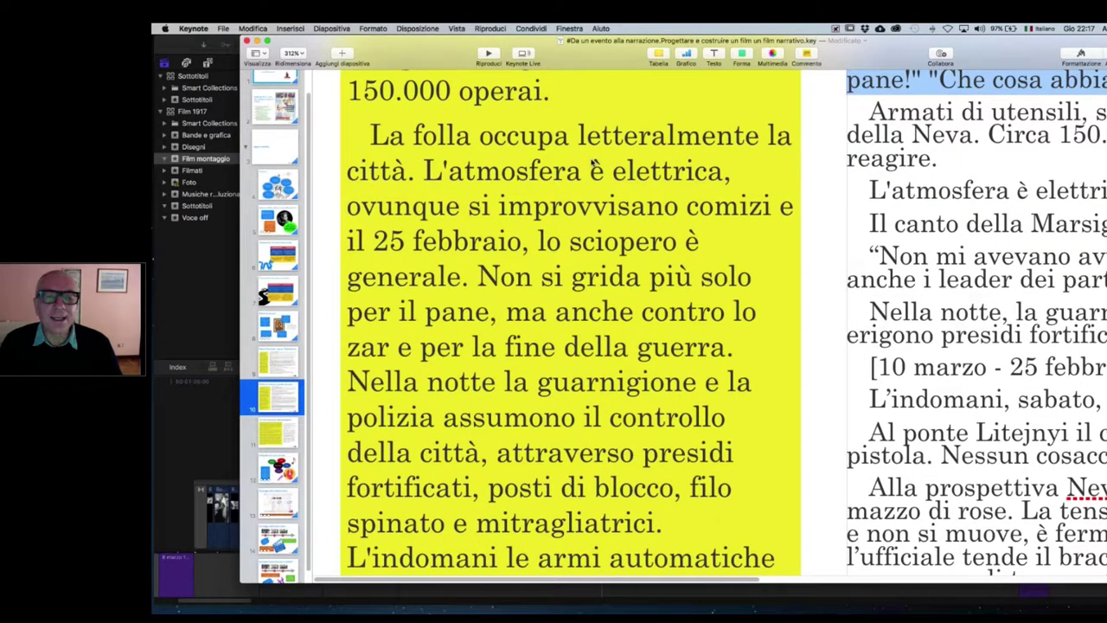
scroll(593, 166, "down", 4)
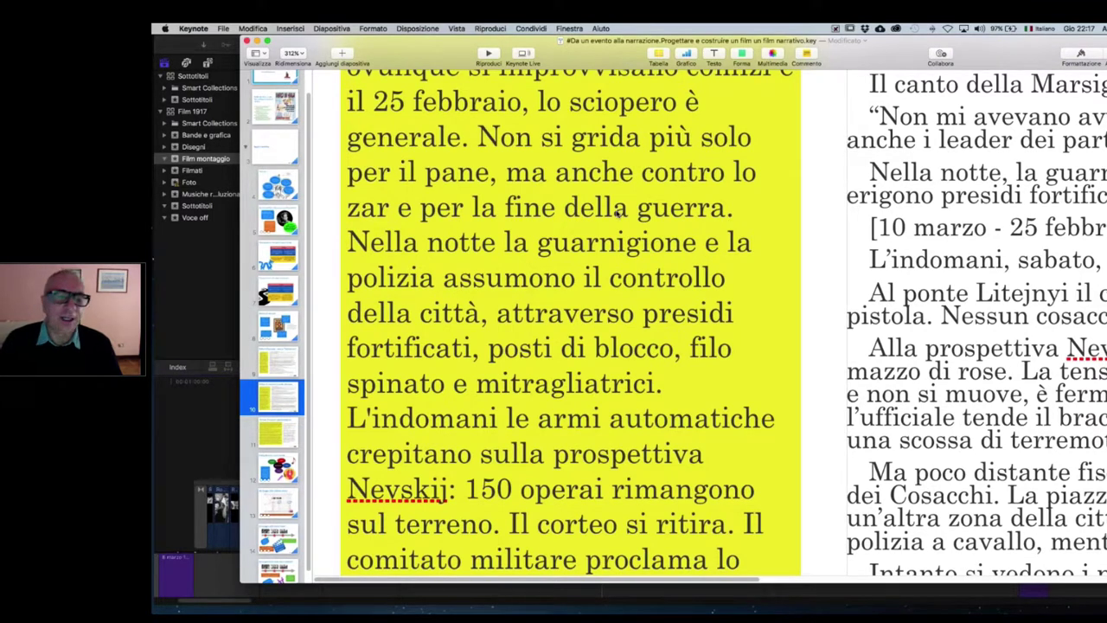
scroll(619, 213, "down", 1)
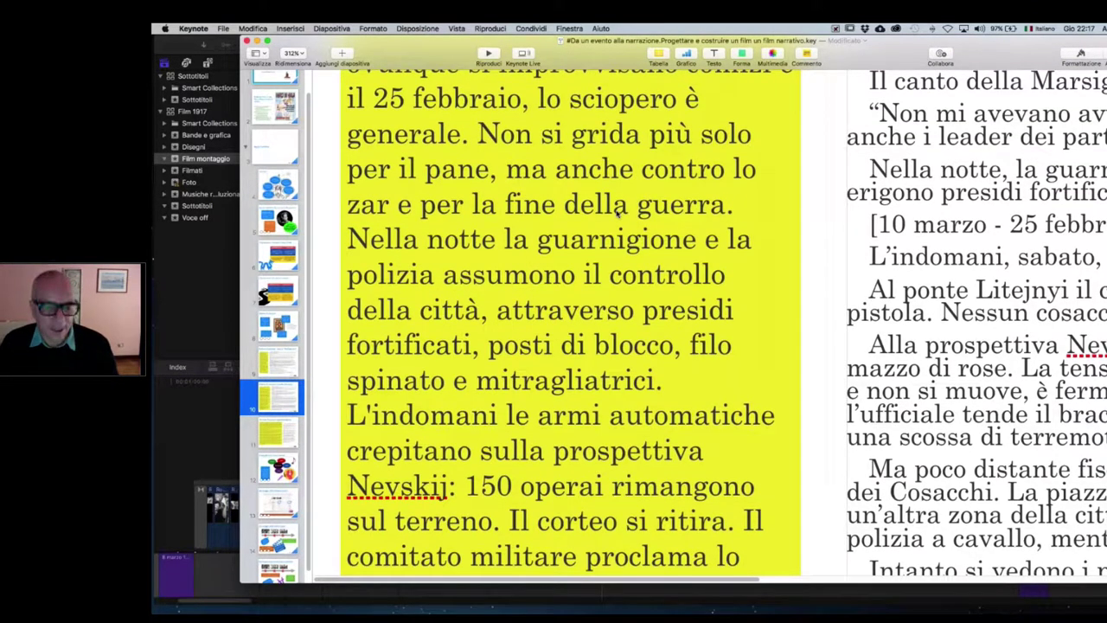
scroll(619, 211, "up", 1)
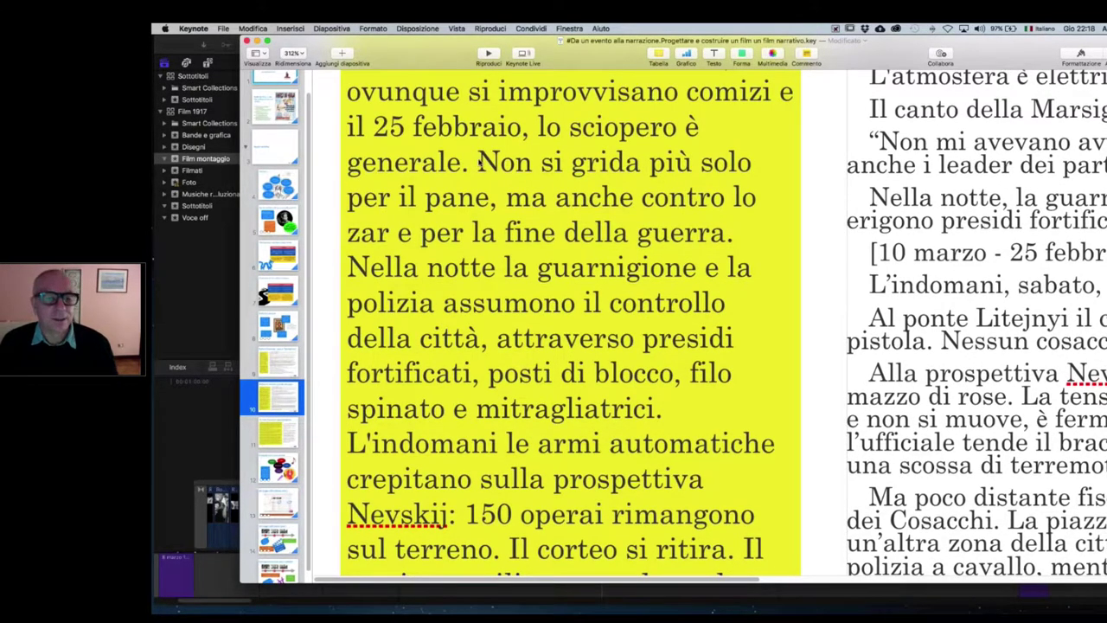
scroll(480, 162, "down", 2)
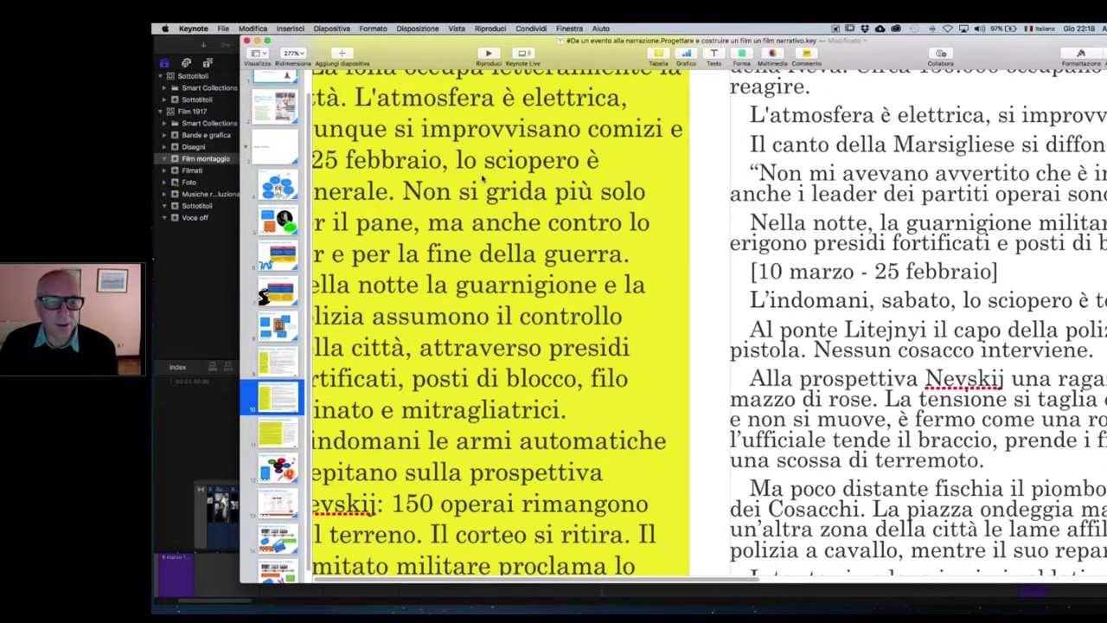
scroll(483, 179, "down", 1)
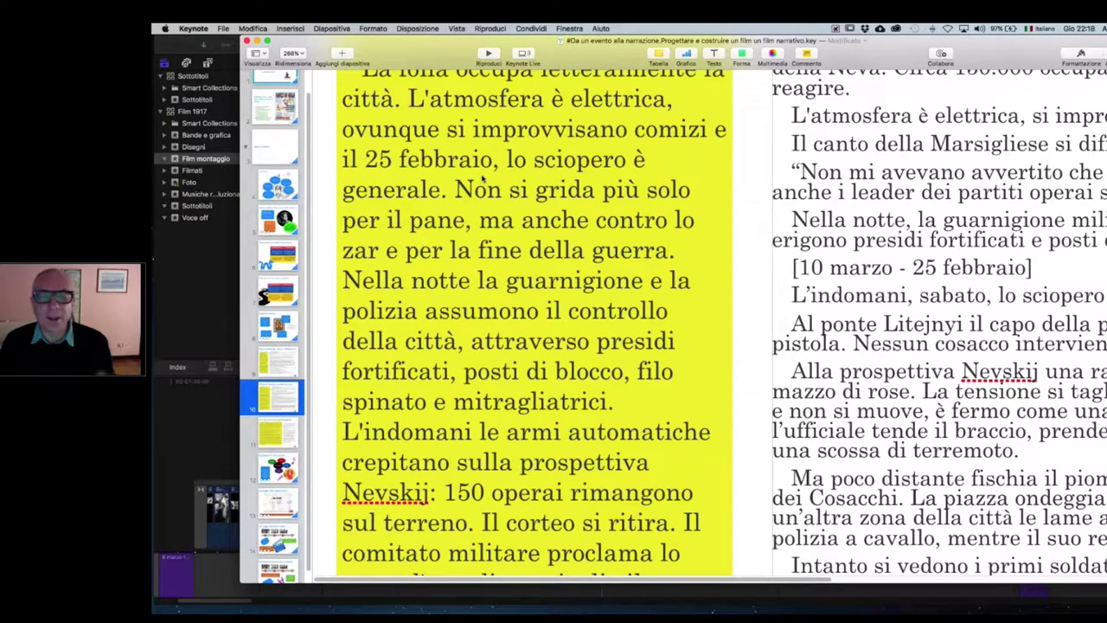
scroll(499, 335, "down", 1)
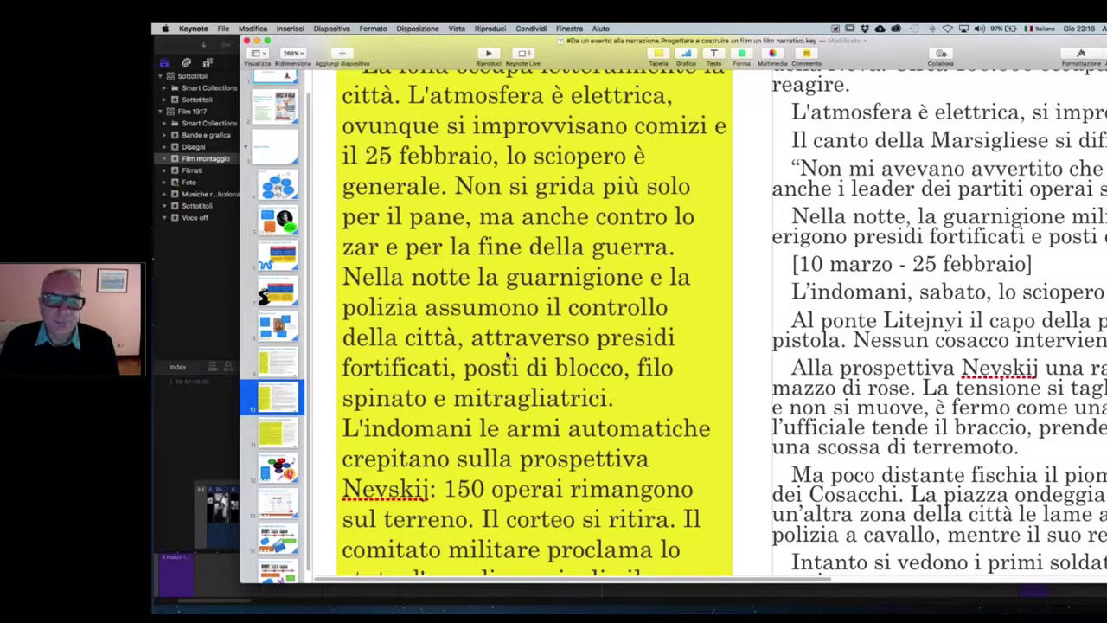
- Read the longer account's [10 marzo - 25 febbraio] section and return to the highlighted "Se non ci possiamo sfamare" quotation
scroll(509, 354, "right", 3)
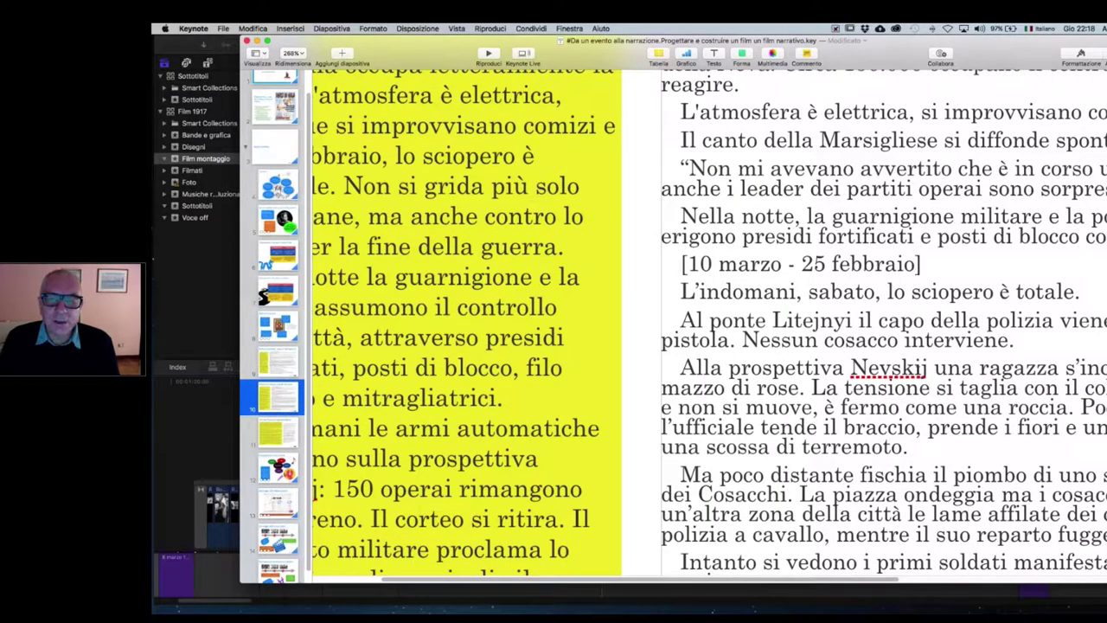
scroll(709, 311, "right", 5)
scroll(709, 311, "down", 3)
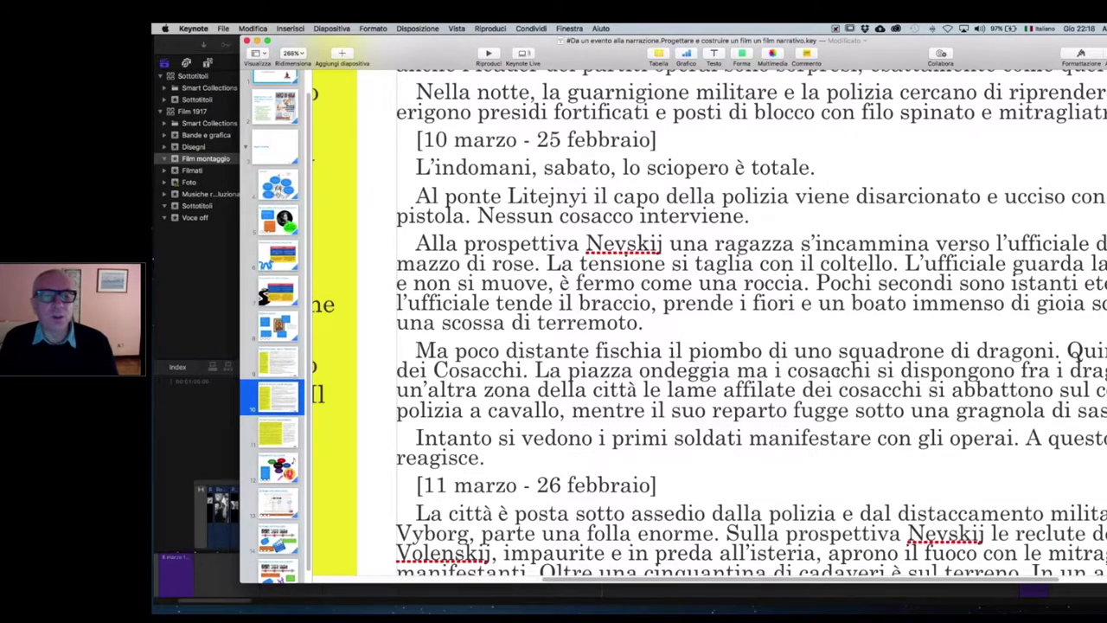
scroll(709, 346, "up", 5)
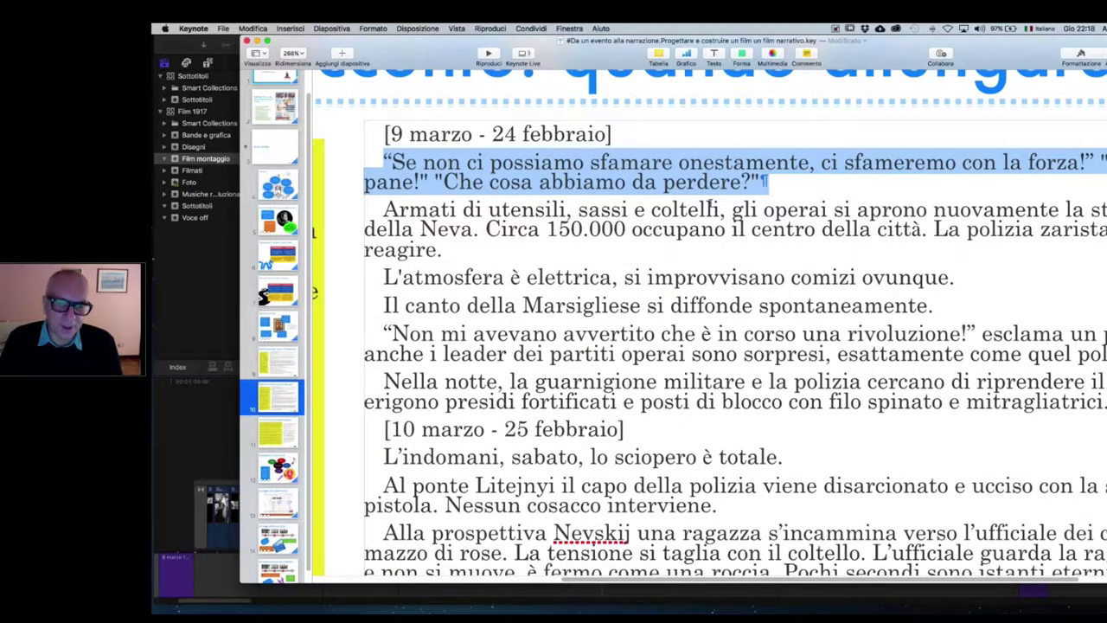
- Switch to Final Cut Pro and play the workers' crowd photo from 3:59:10, where the subtitle "If we can't feed honestly" begins
key("super+Tab")
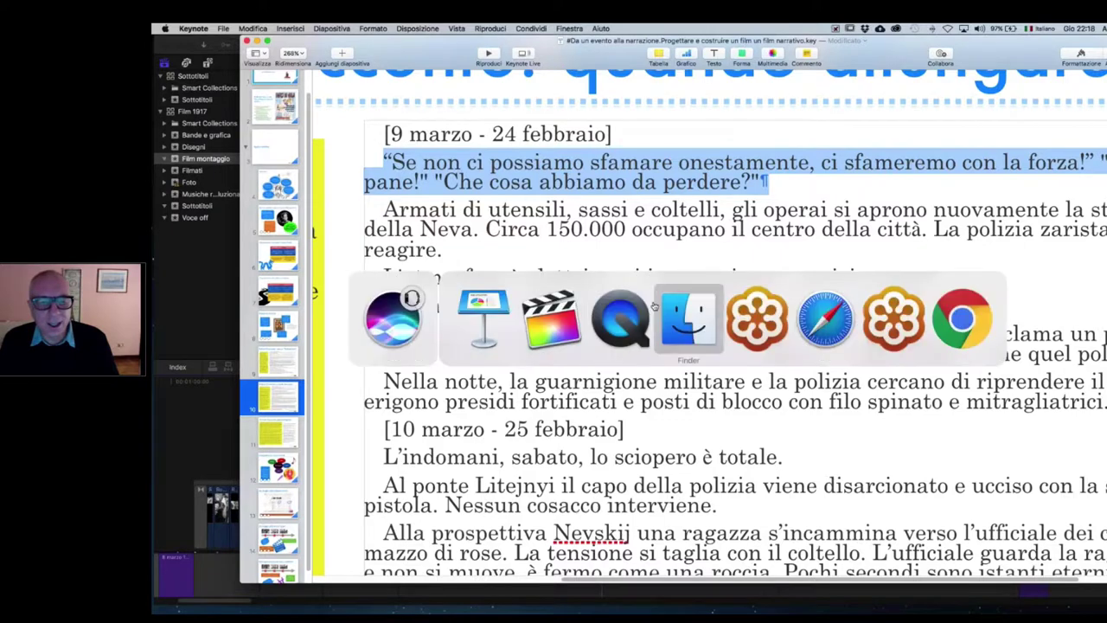
left_click(554, 318)
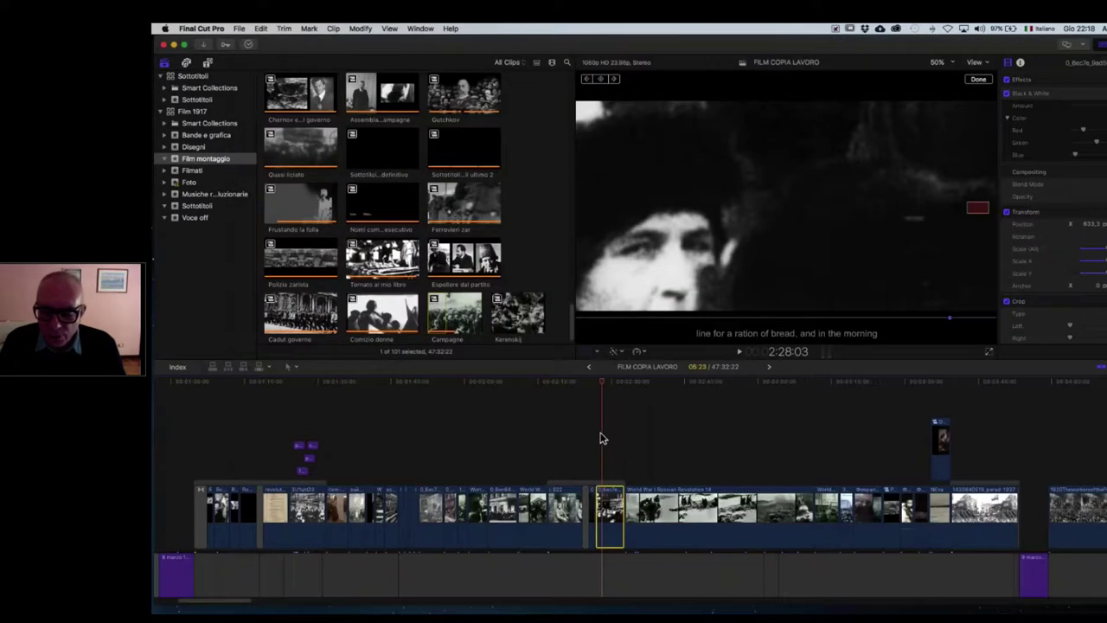
key("super+equal")
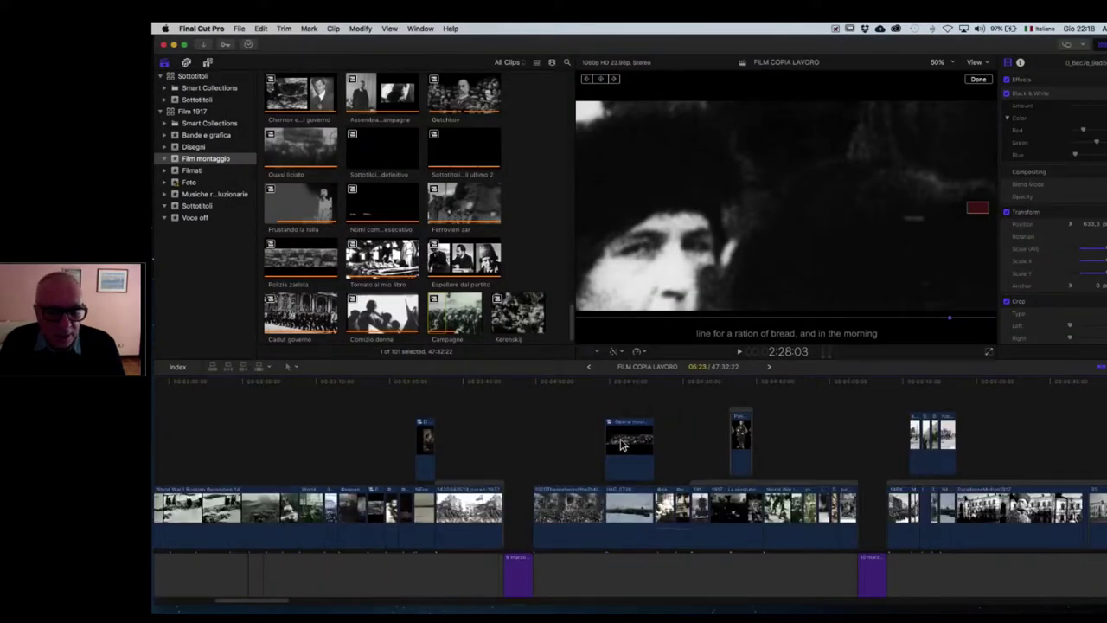
left_click(540, 386)
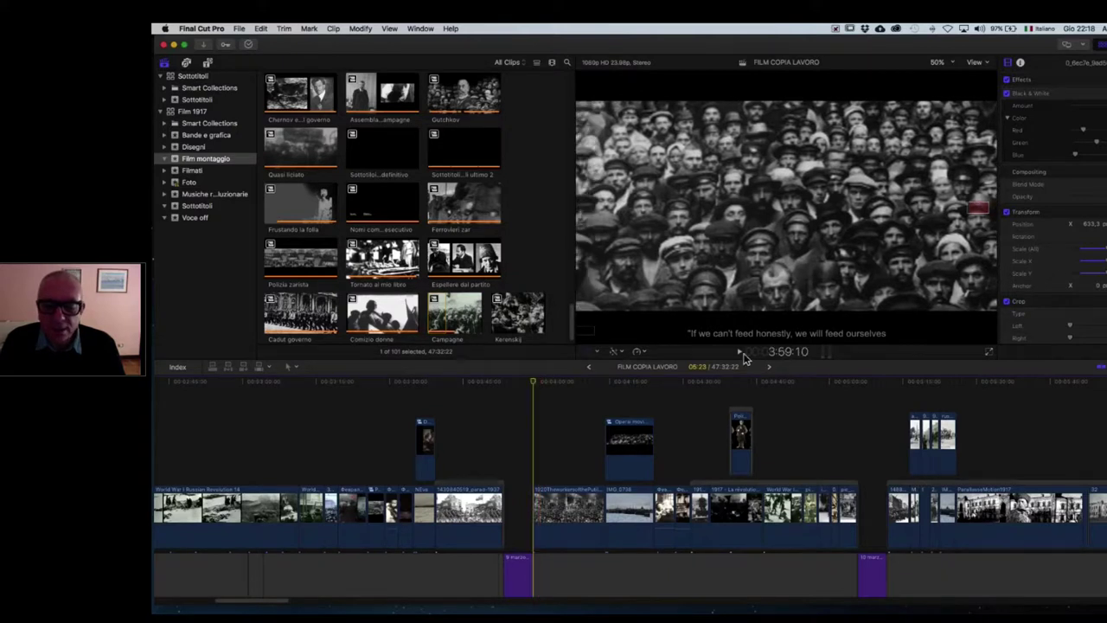
left_click(738, 351)
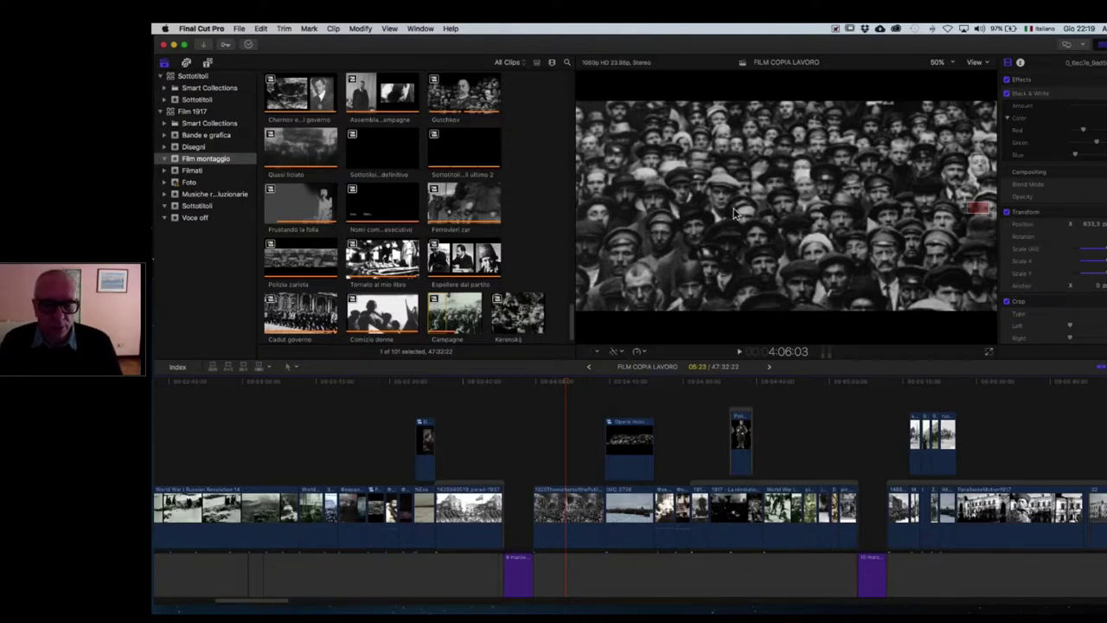
scroll(554, 398, "left", 8)
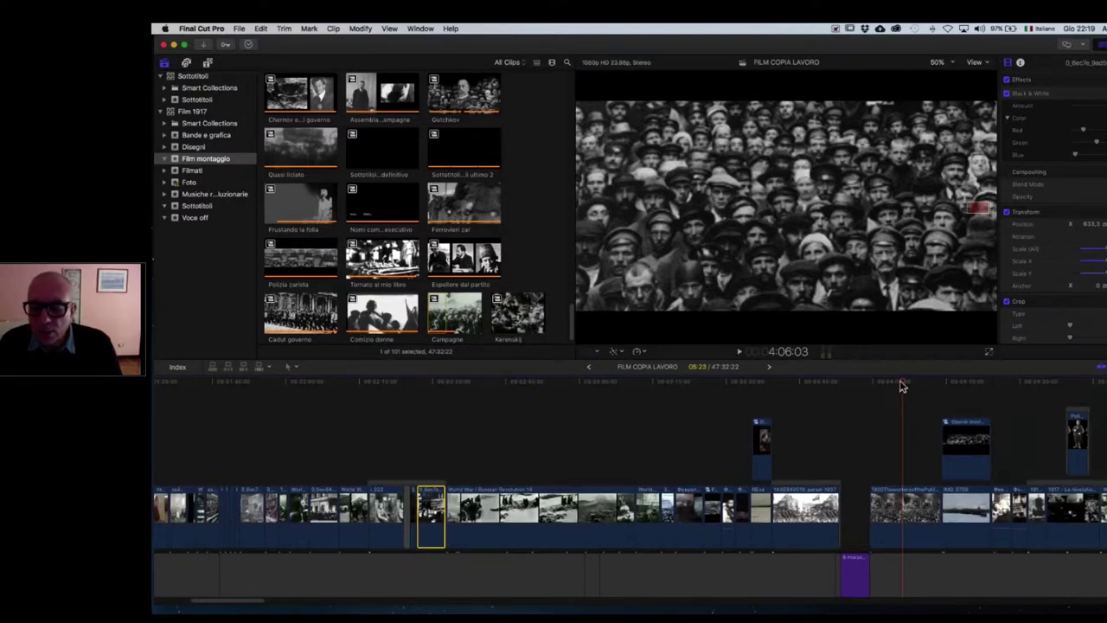
scroll(857, 410, "right", 6)
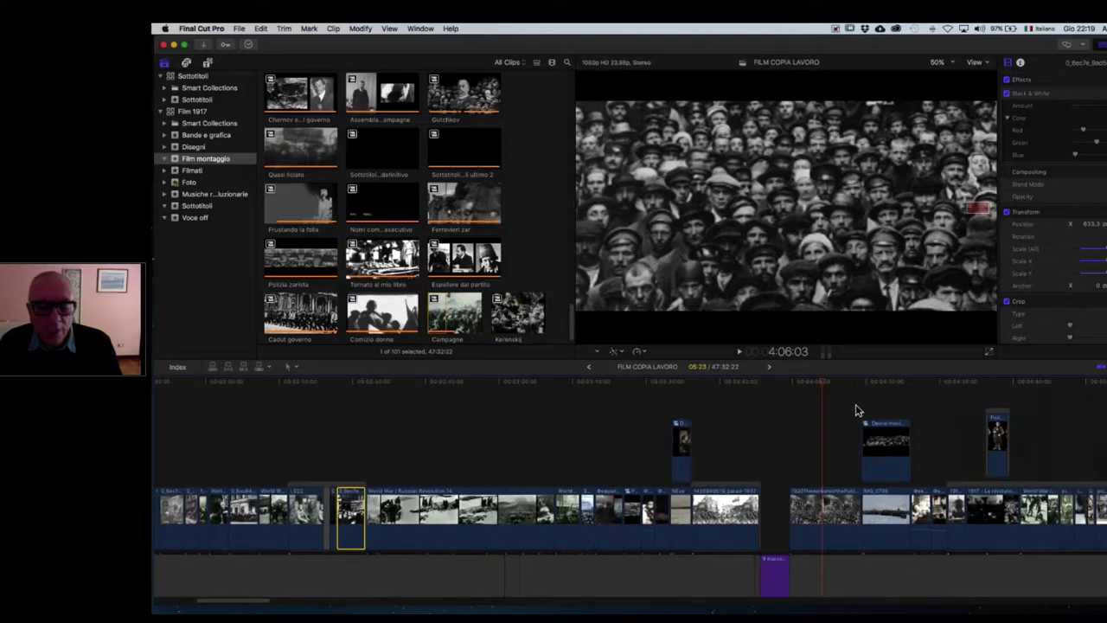
scroll(855, 410, "down", 2)
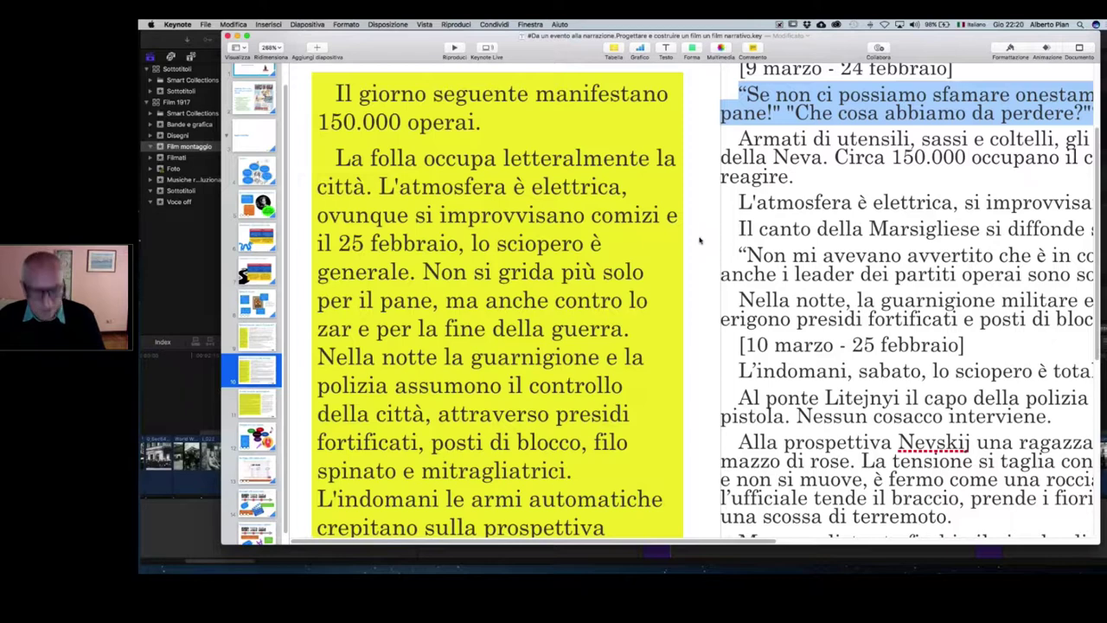
left_click_drag(406, 41, 403, 41)
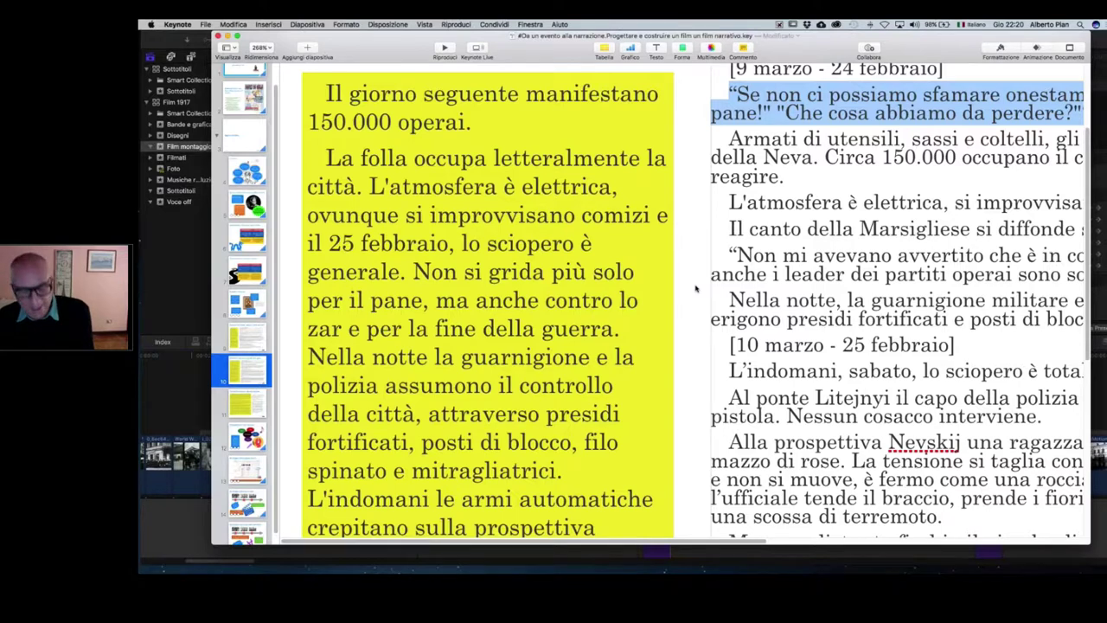
- Switch back to Final Cut Pro and replay the subtitled crowd photo from 3:59:10, pausing during the quotation
key("super+Tab")
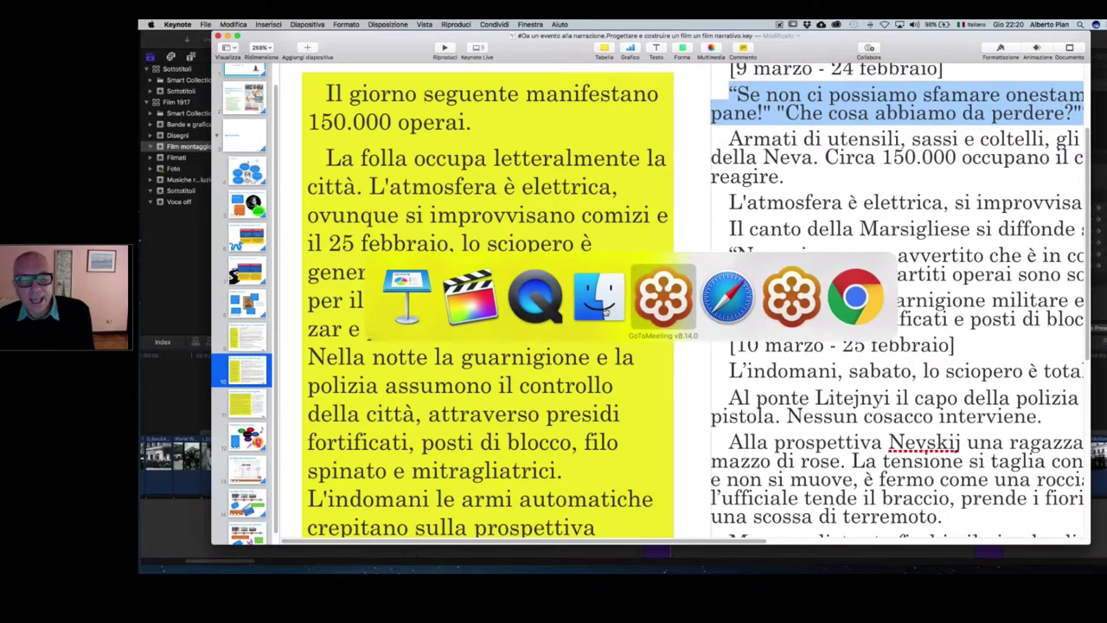
left_click(472, 299)
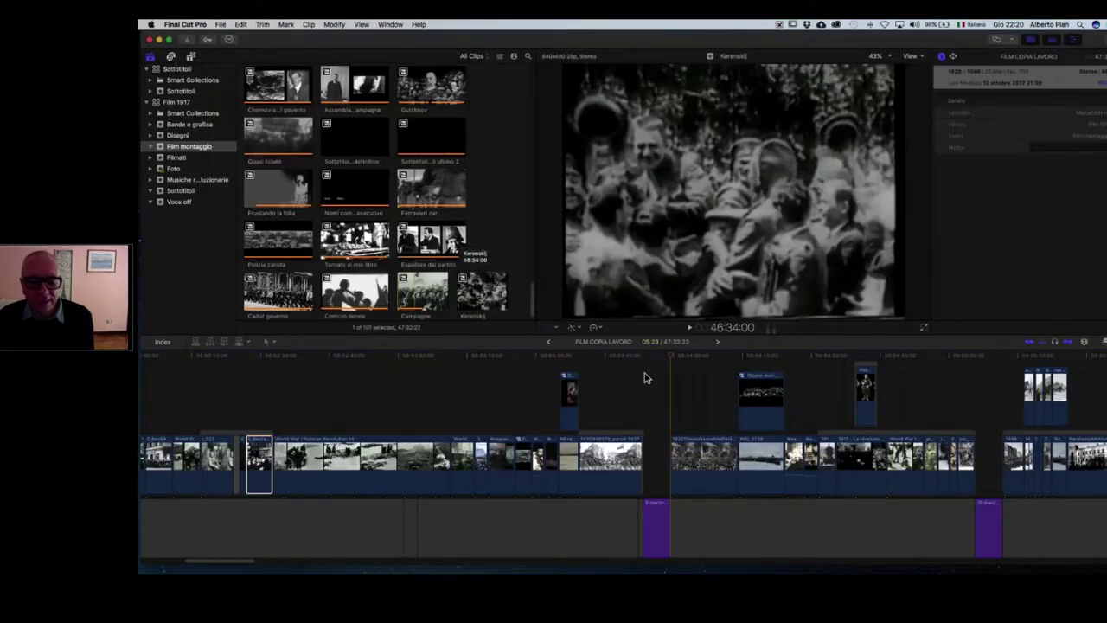
left_click(676, 361)
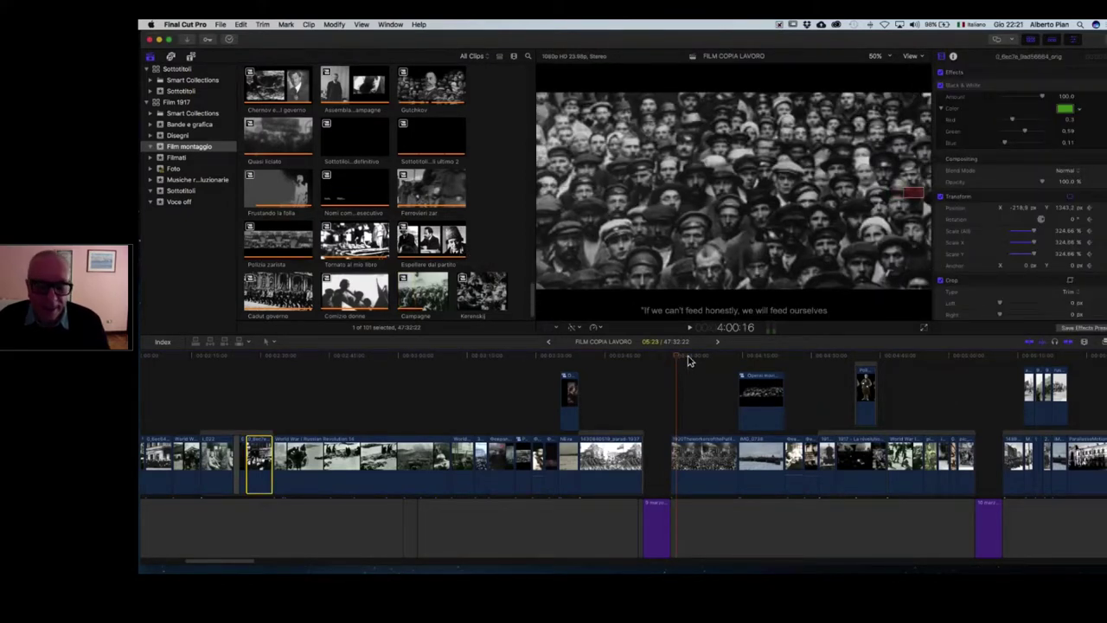
left_click_drag(688, 359, 673, 359)
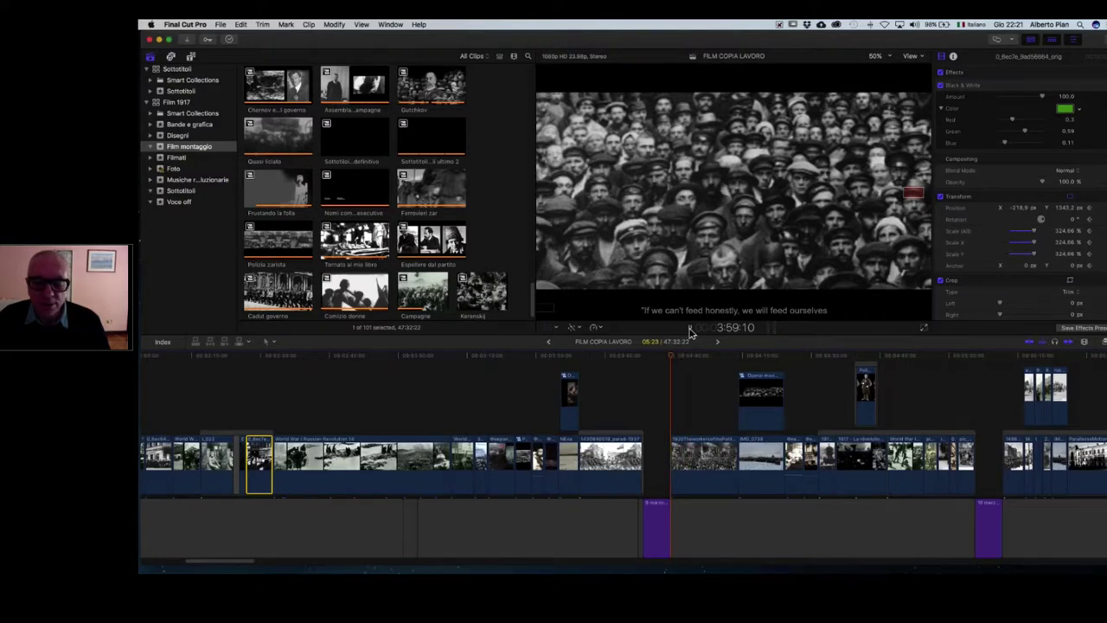
left_click(690, 330)
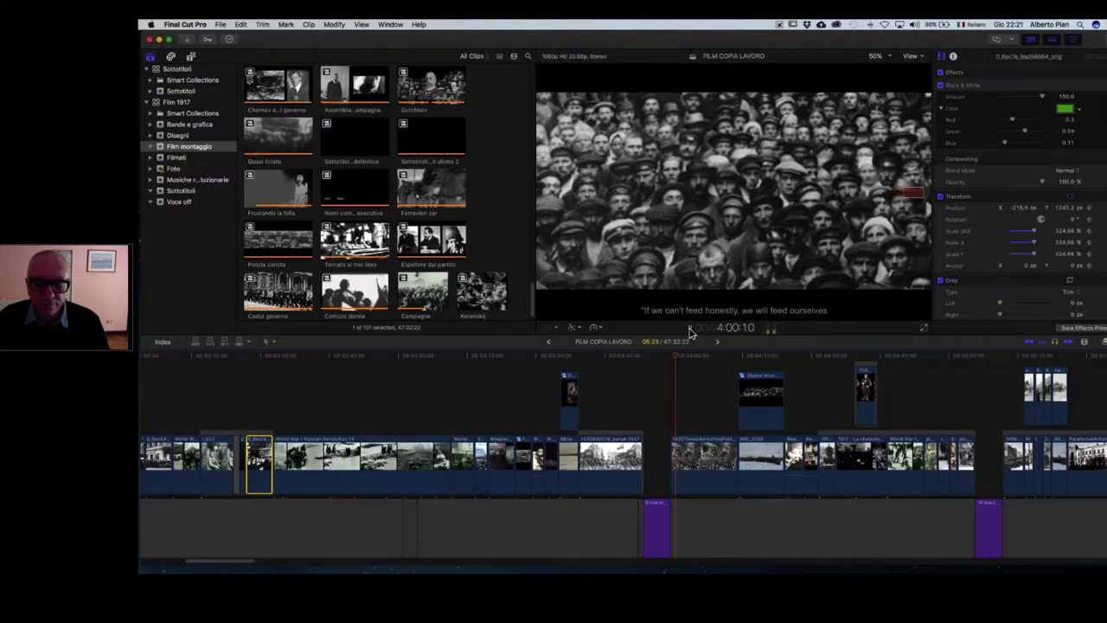
left_click(690, 330)
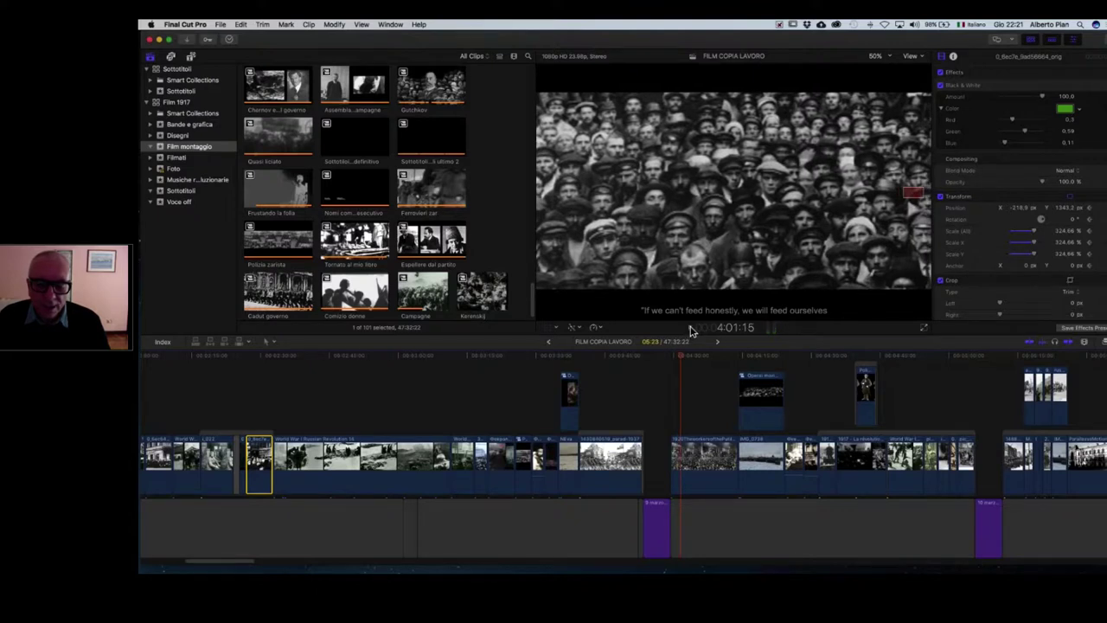
left_click(690, 330)
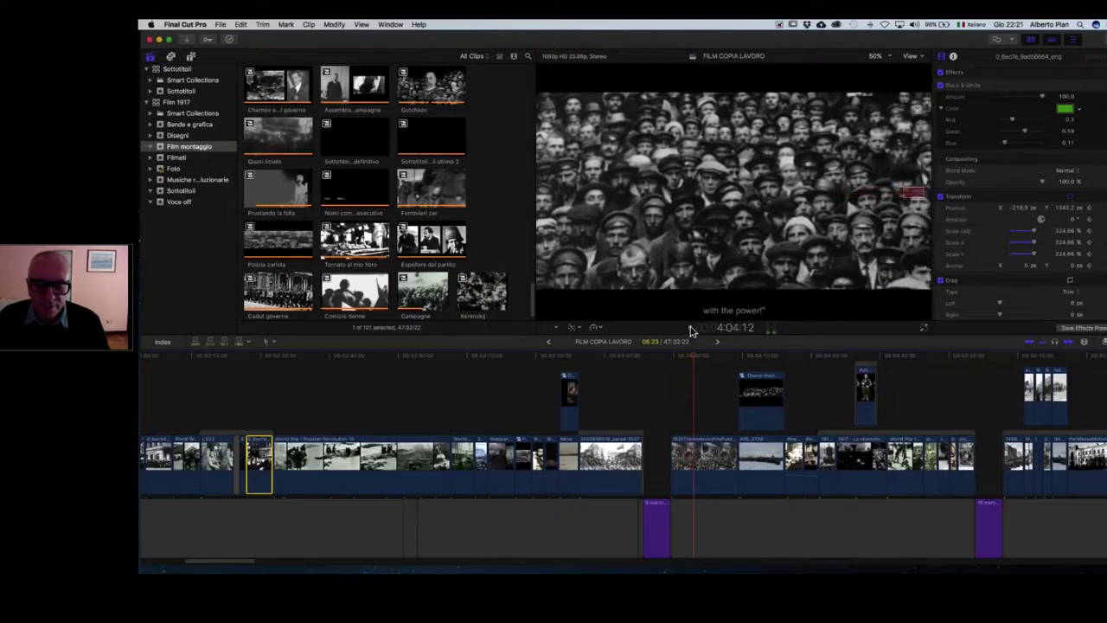
left_click(690, 330)
- Find the soldiers' close-up photo further along the timeline and play its subtitled camera move from 7:57:19
scroll(692, 362, "right", 10)
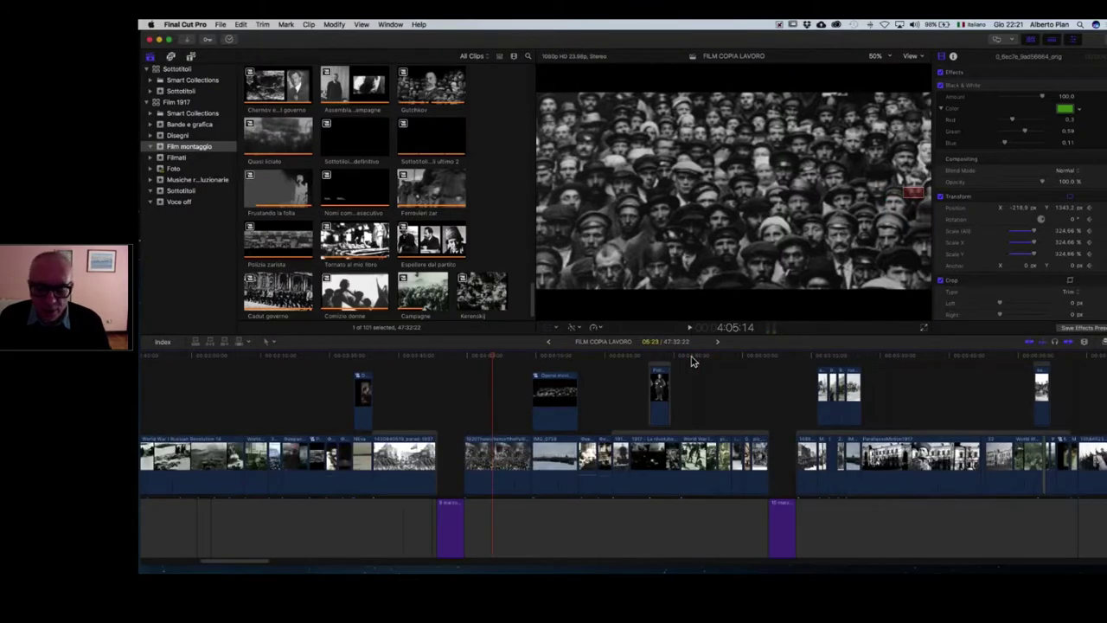
scroll(691, 361, "right", 10)
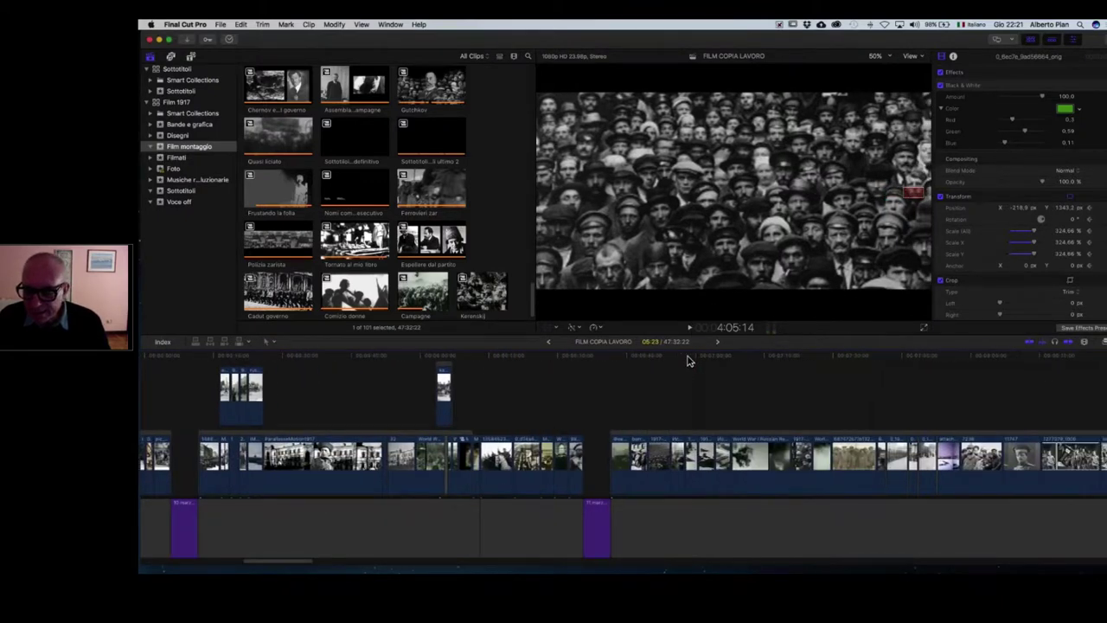
scroll(683, 361, "right", 4)
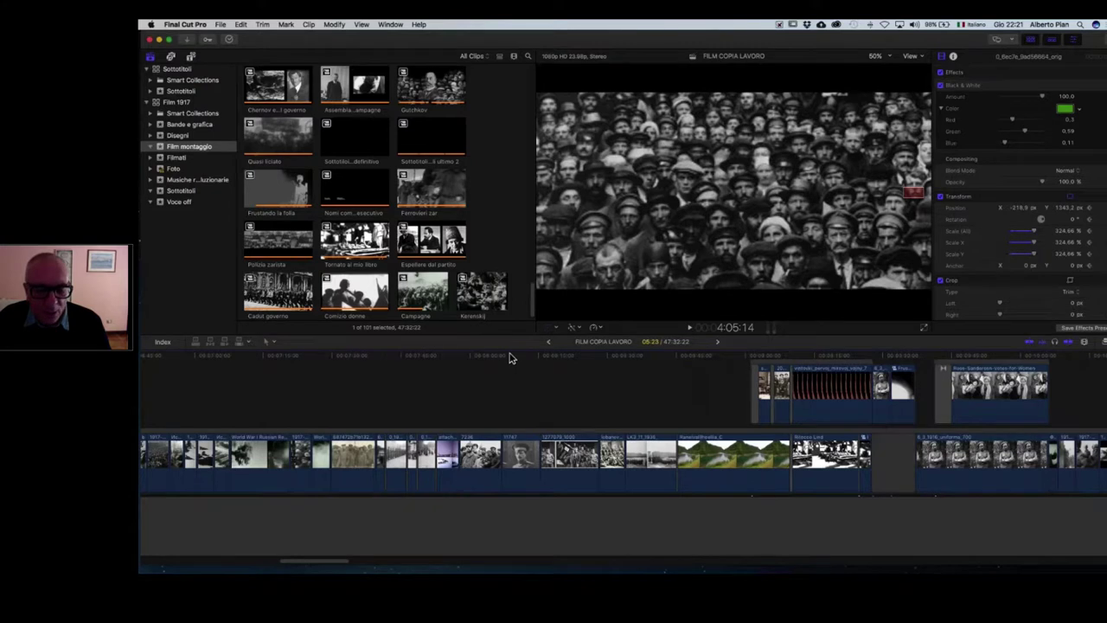
left_click(504, 358)
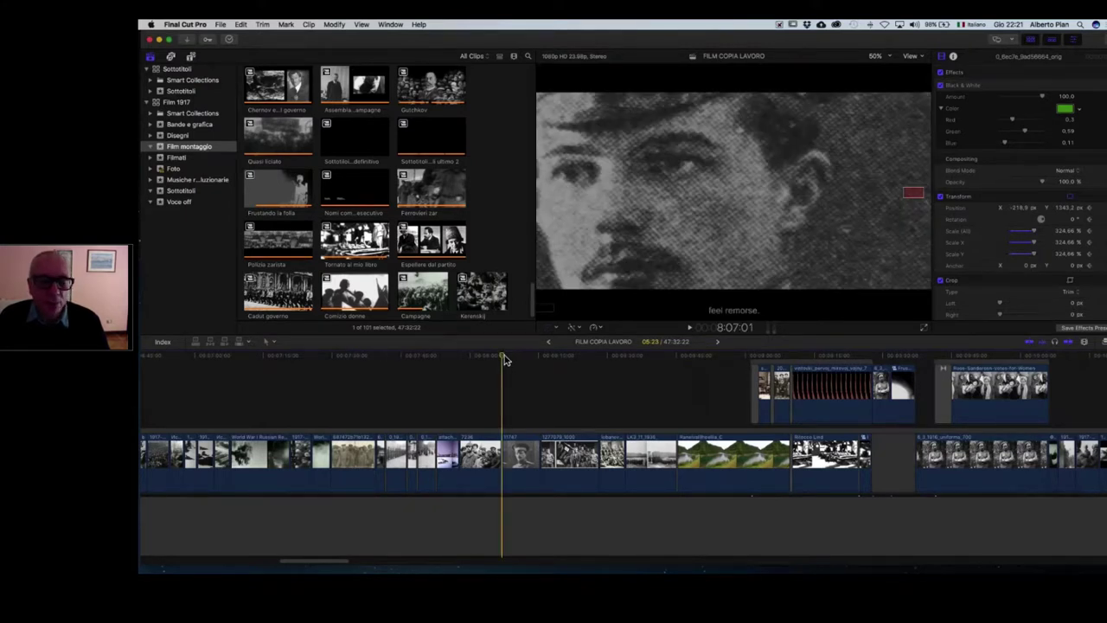
scroll(503, 361, "right", 1)
scroll(504, 361, "up", 1)
left_click(485, 358)
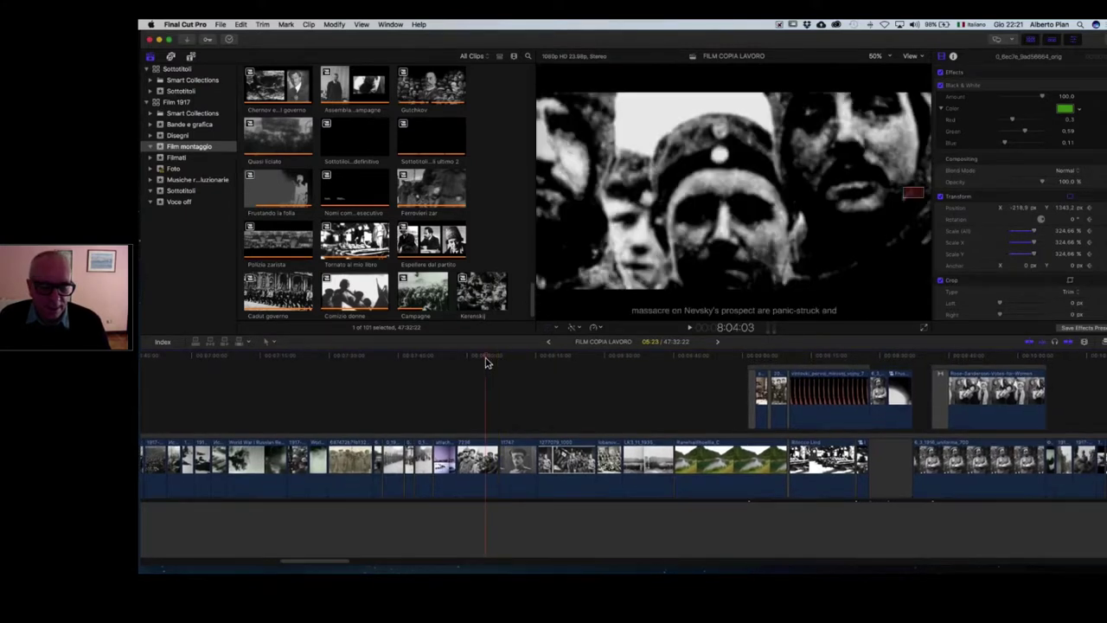
left_click_drag(482, 361, 459, 366)
scroll(460, 367, "down", 1)
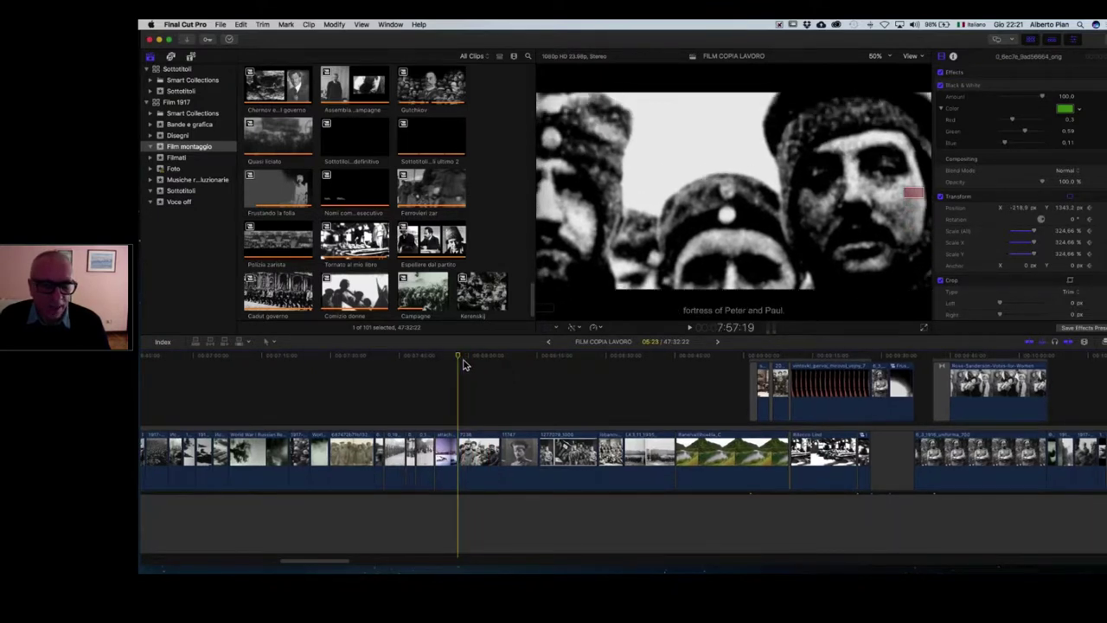
key("space")
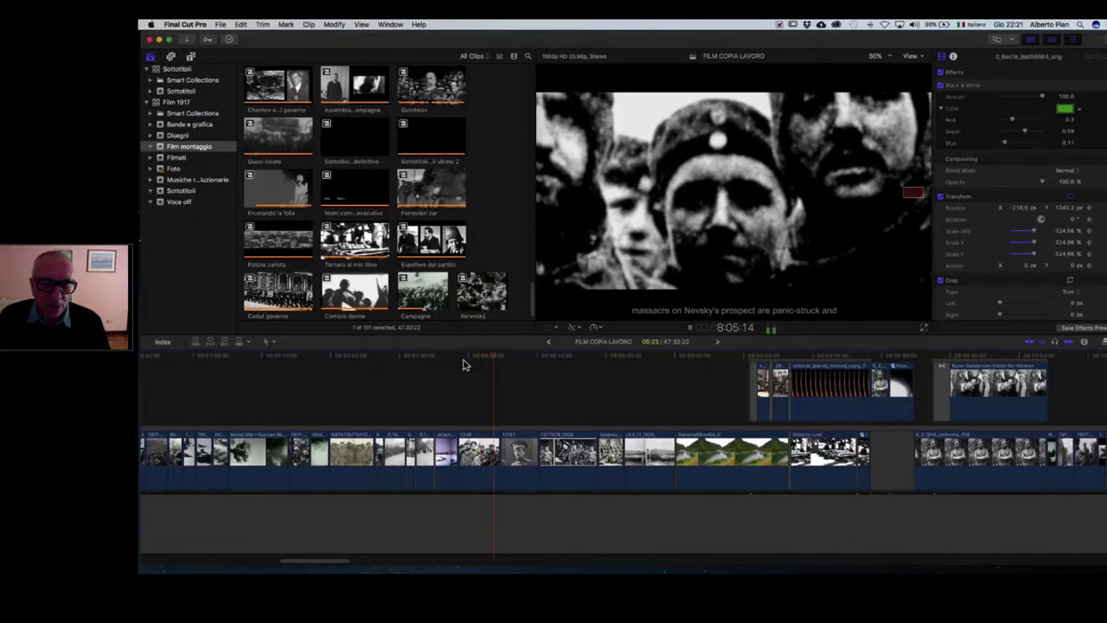
key("space")
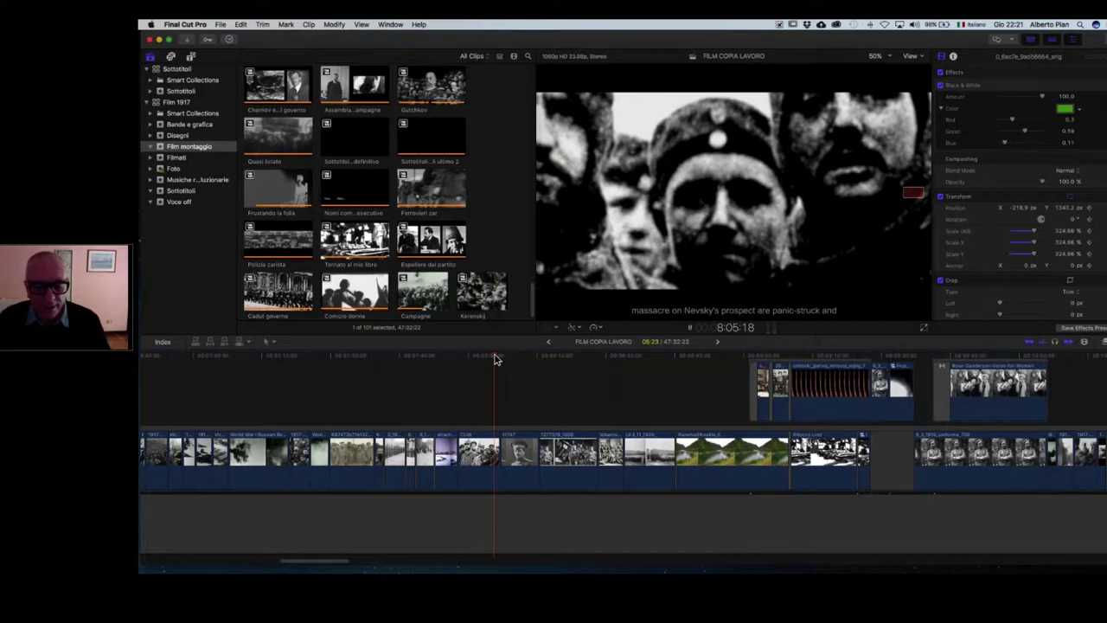
- Scale the young officer's portrait clip at 8:07:18 down to about 87% so the whole photo fits the frame
key("space")
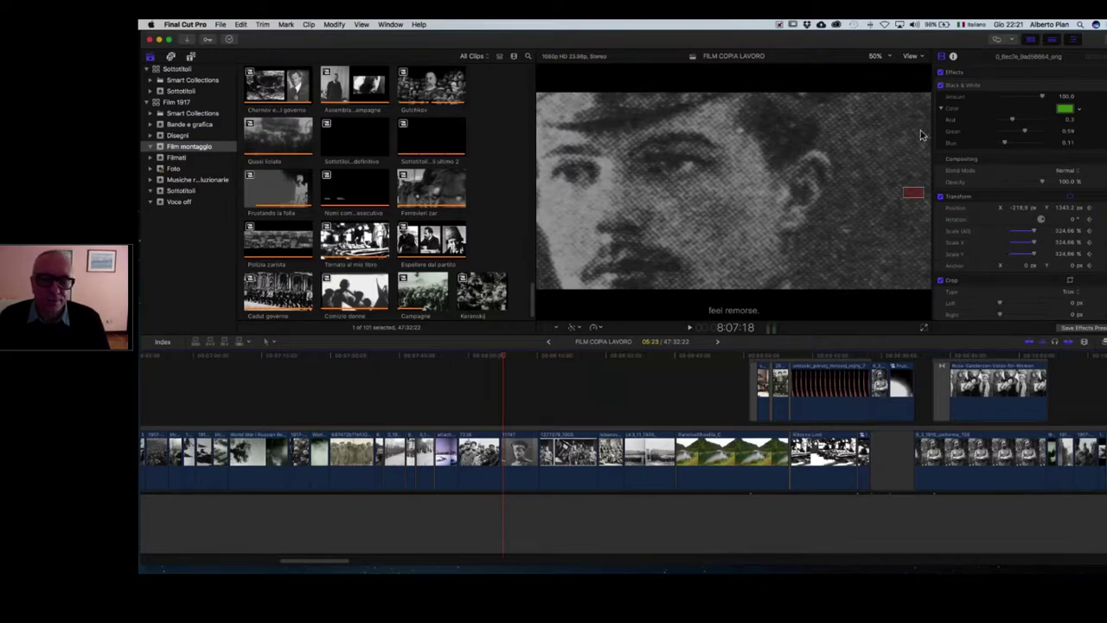
key("c")
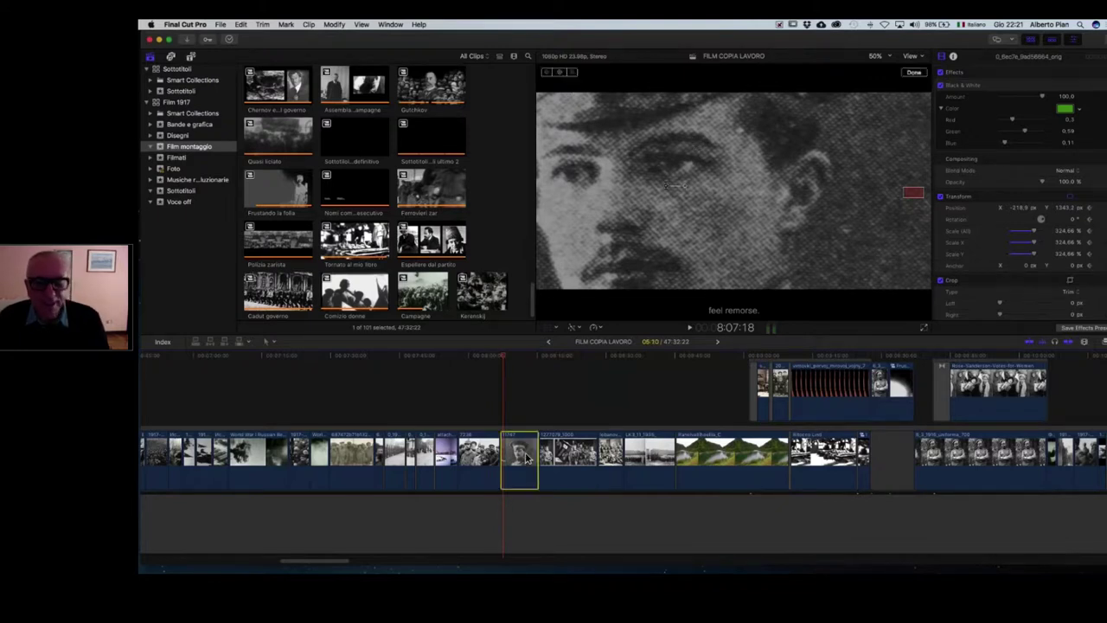
left_click(878, 59)
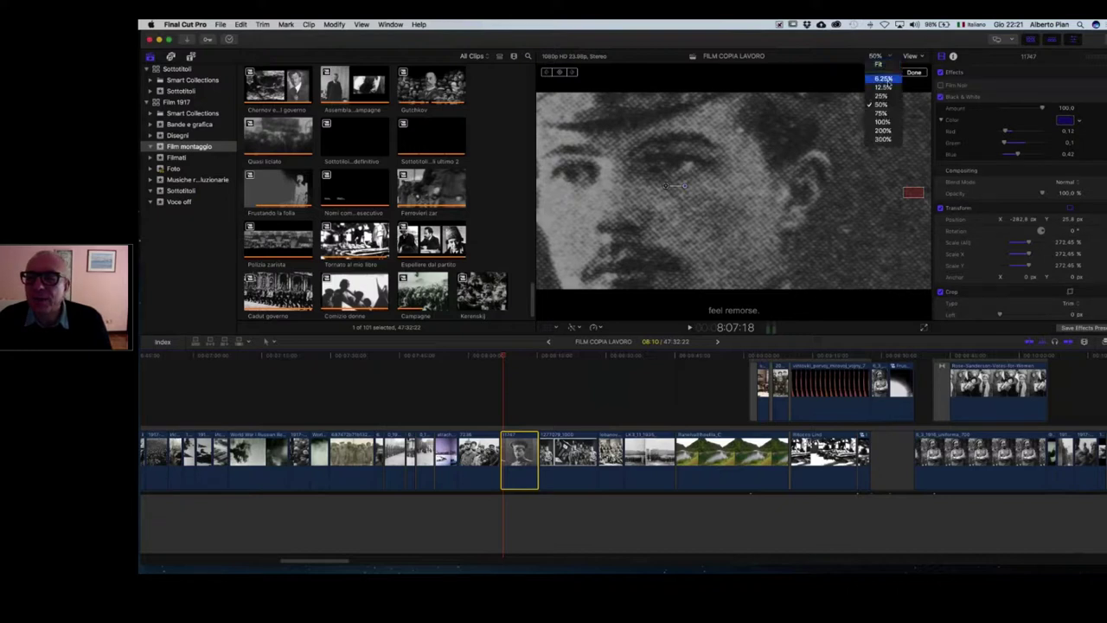
left_click(884, 95)
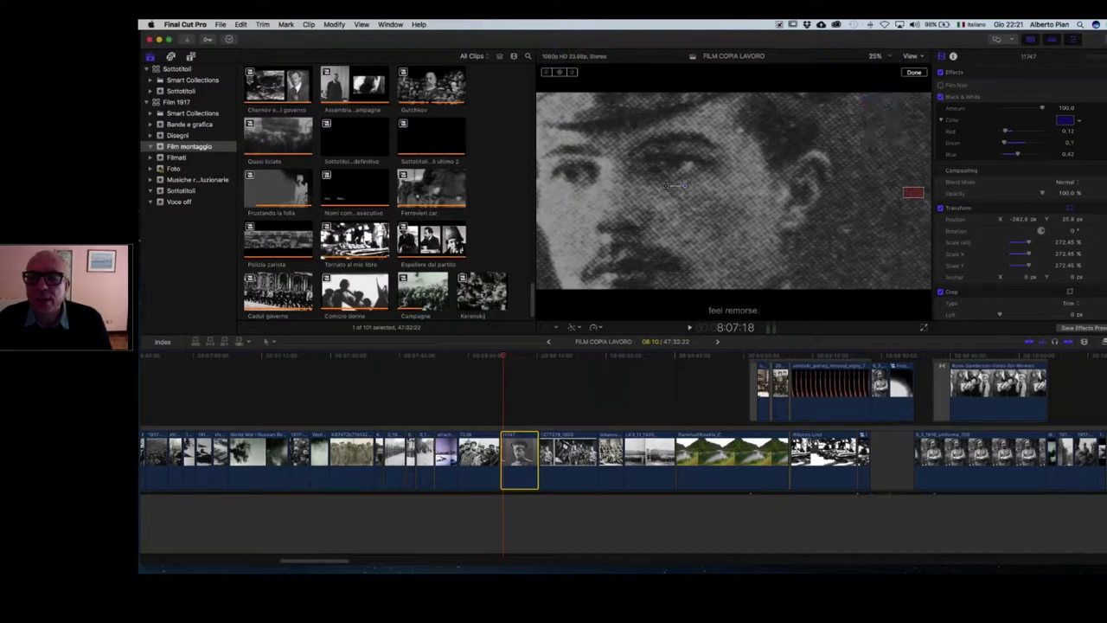
left_click(876, 57)
left_click(878, 79)
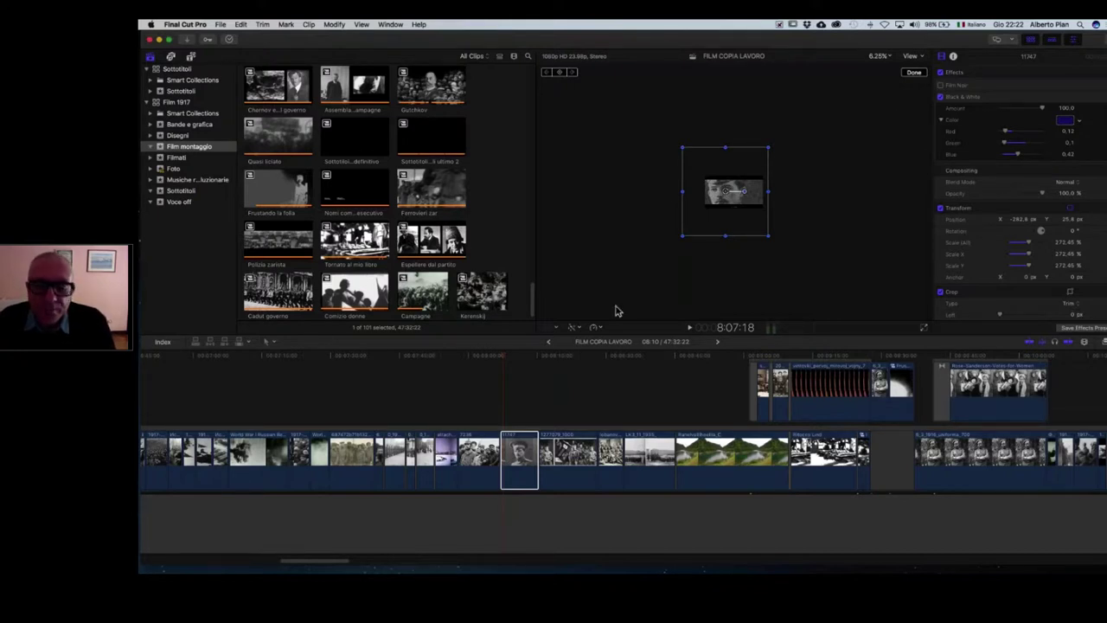
left_click_drag(767, 236, 739, 198)
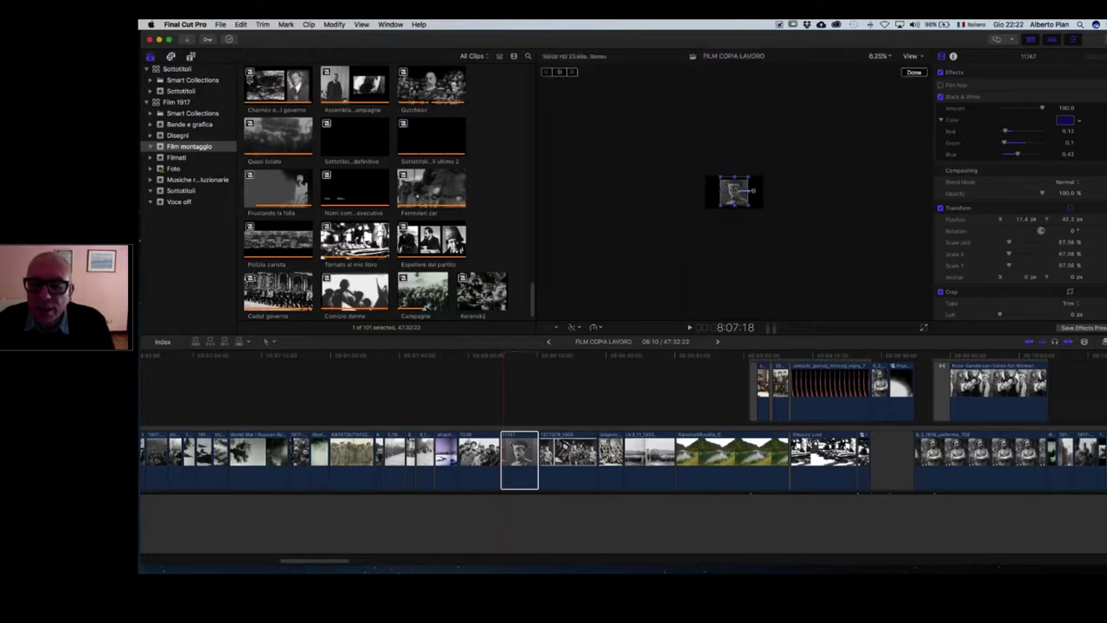
left_click(877, 56)
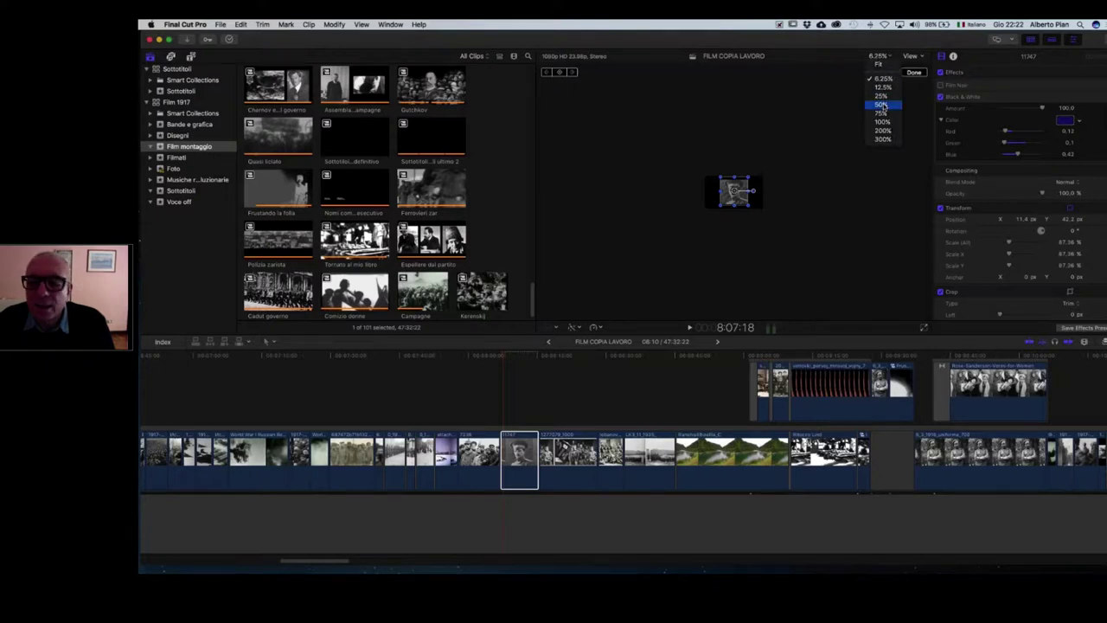
left_click(881, 104)
left_click(886, 142)
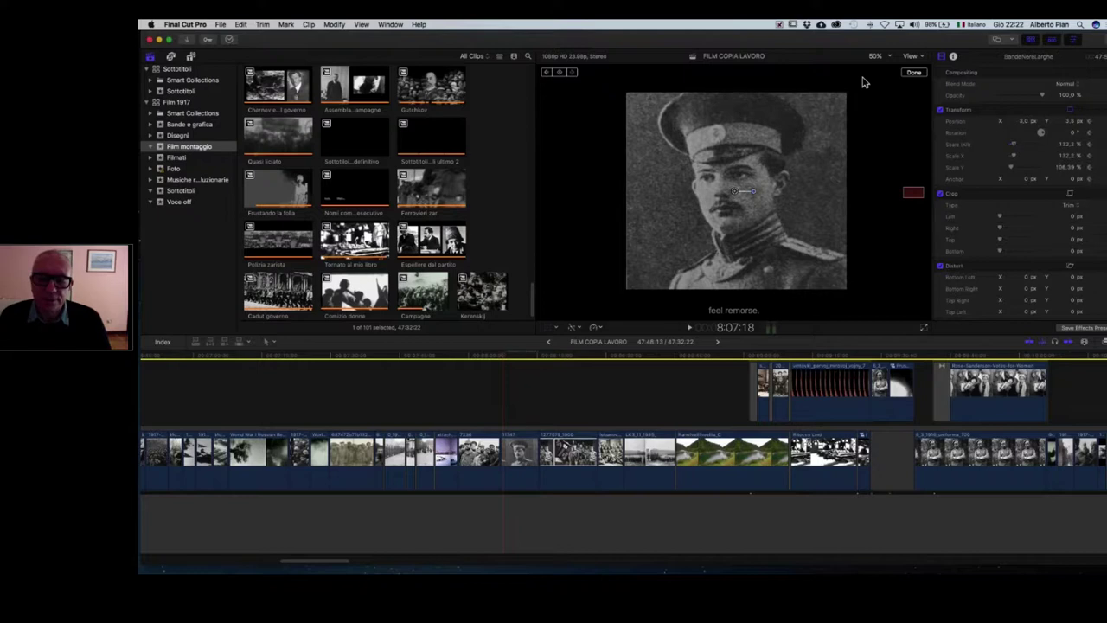
- Play the cut from the soldiers' close-up to the reduced officer's portrait, starting just before 8:05:19
left_click(496, 360)
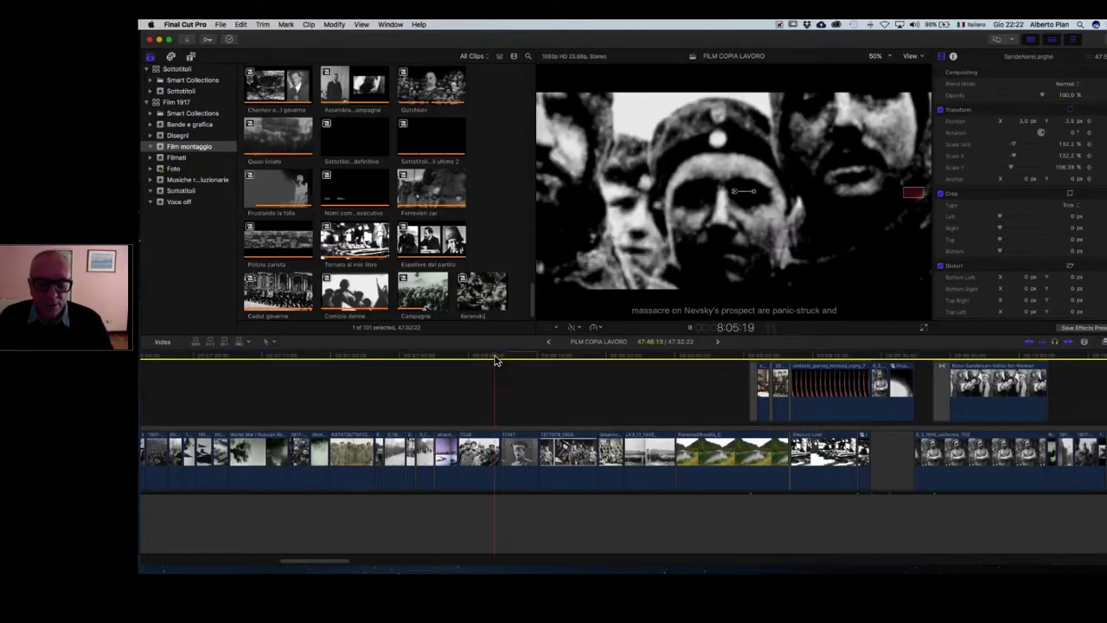
key("space")
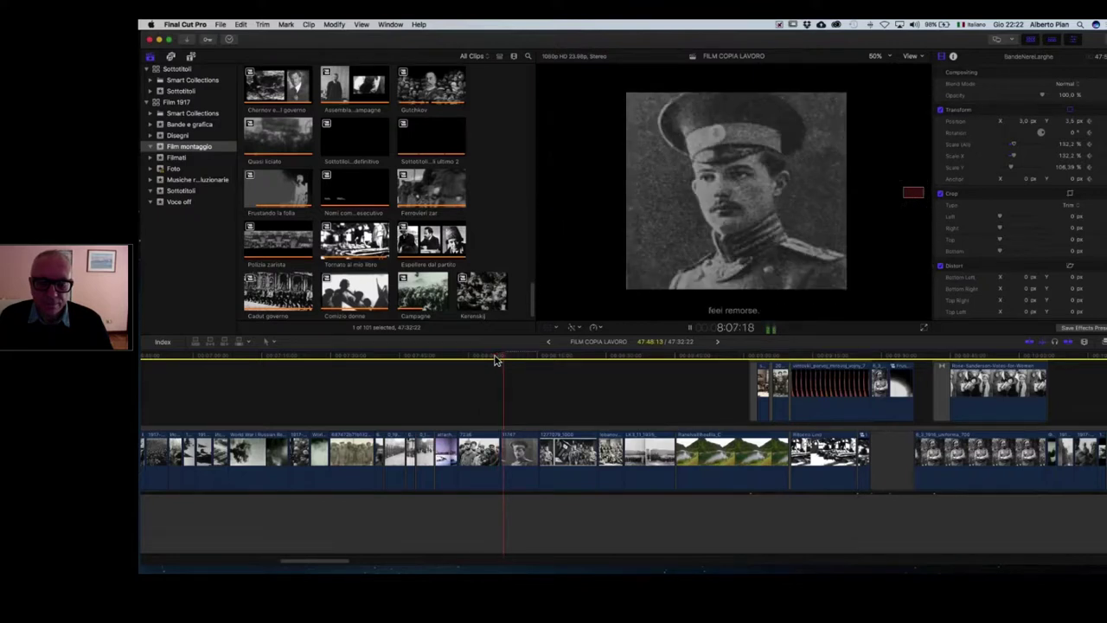
key("space")
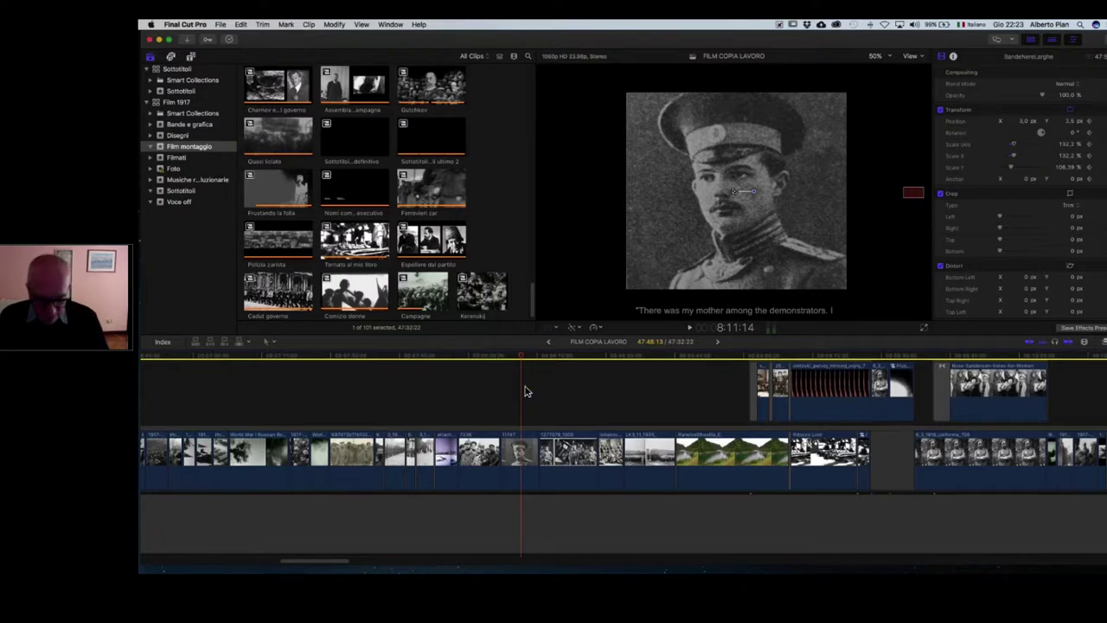
- Undo the officer's portrait rescaling and clear the timeline selection
key("super+z")
key("super+z")
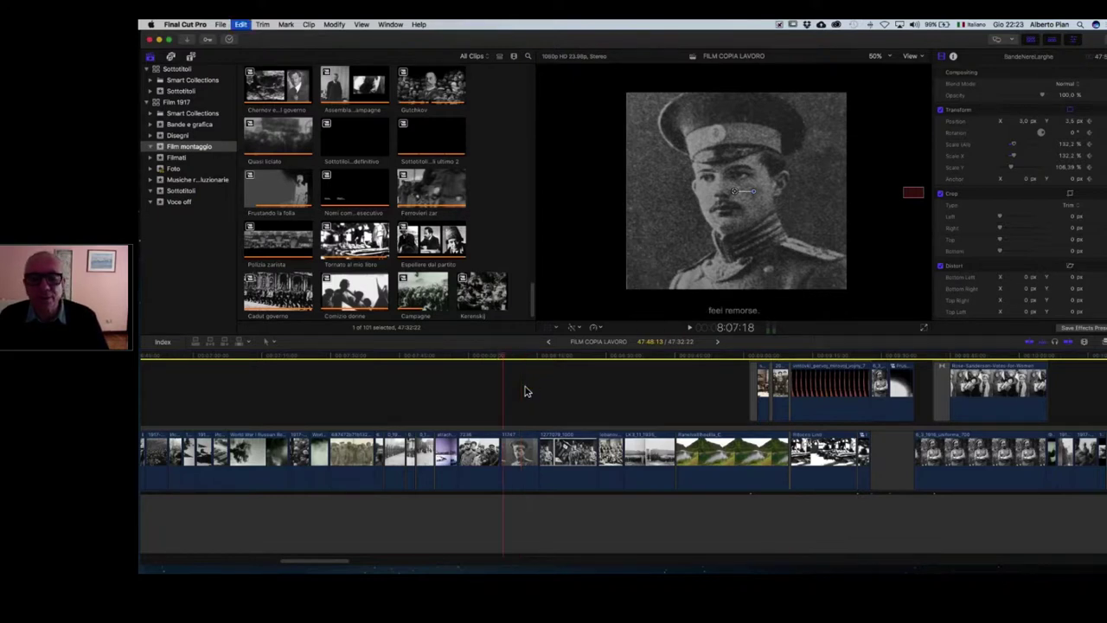
key("super+z")
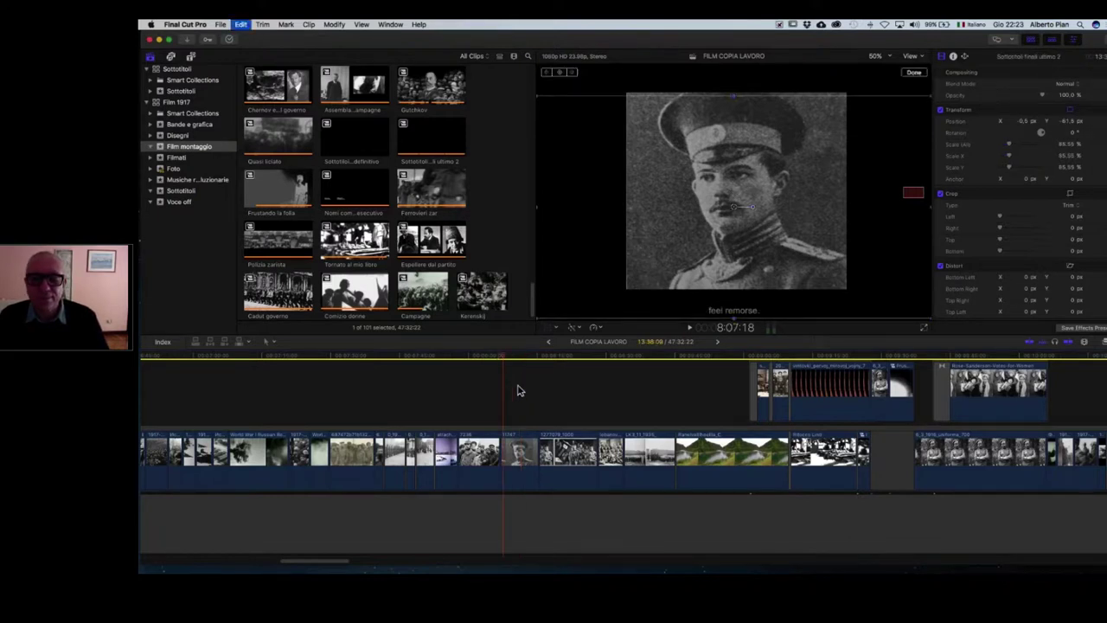
key("super+z")
key("super+z")
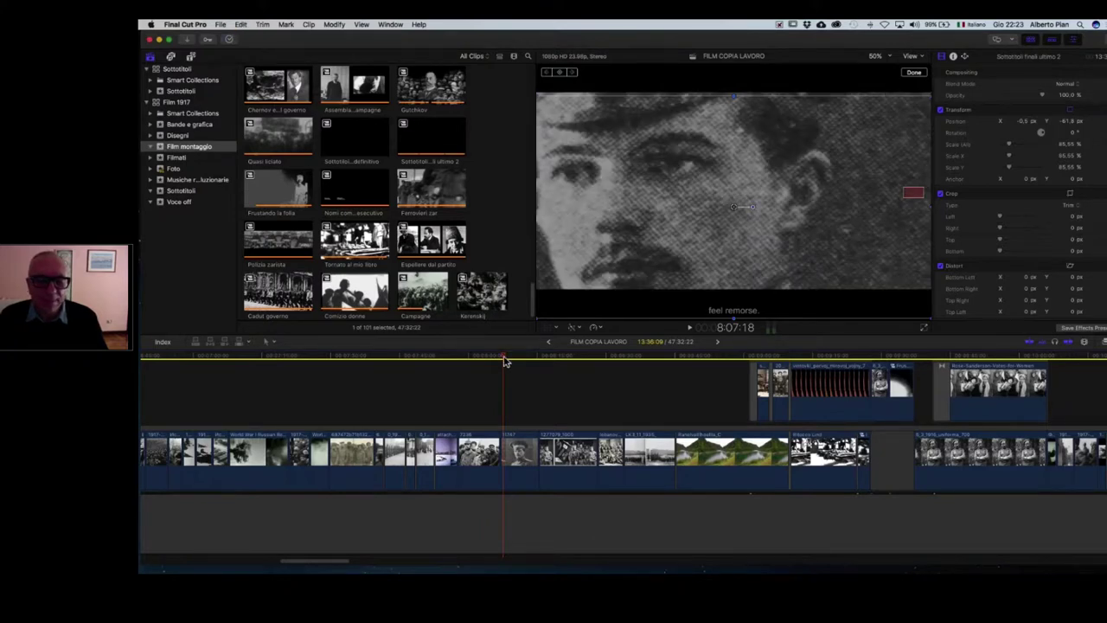
left_click(541, 386)
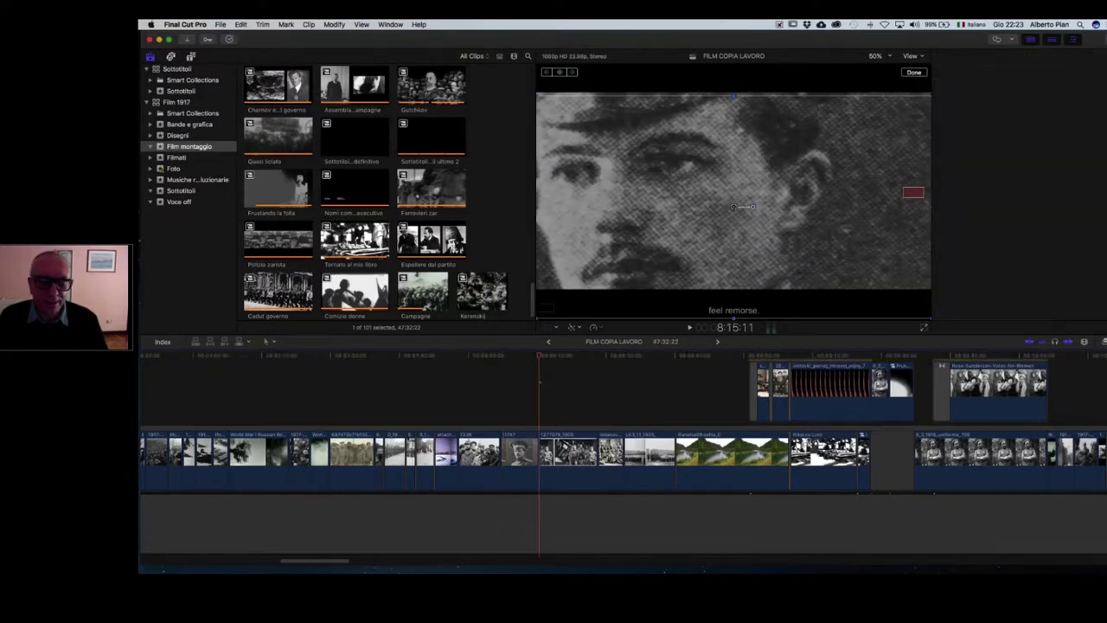
- Replay the cut from the soldiers at 8:04:03 to the officer's extreme close-up, through the "shot my mother!" subtitle
left_click(501, 360)
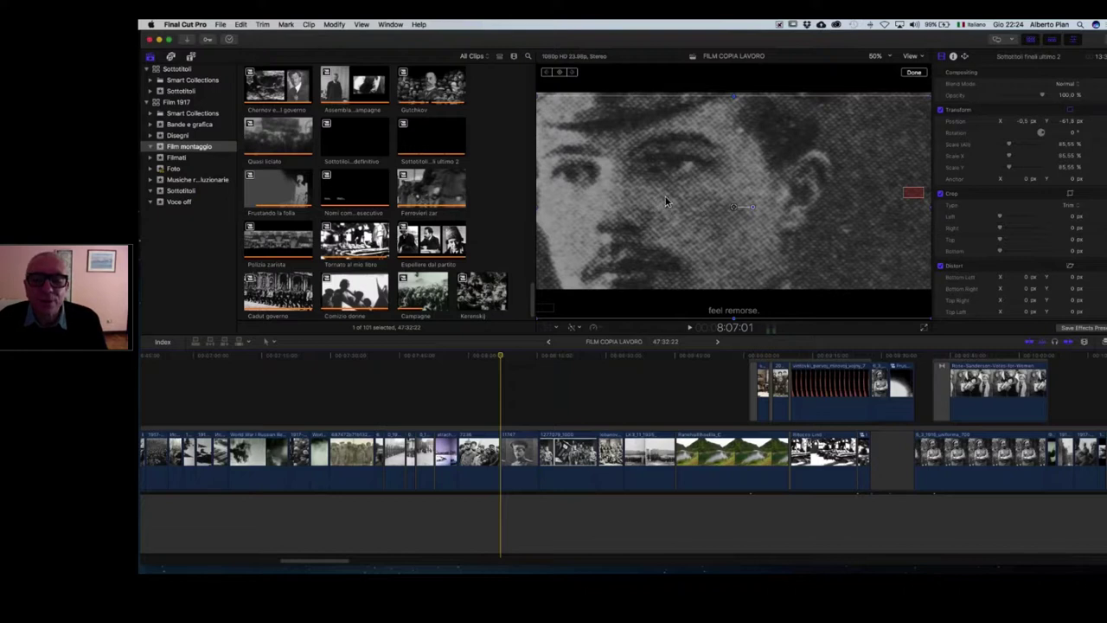
left_click(487, 360)
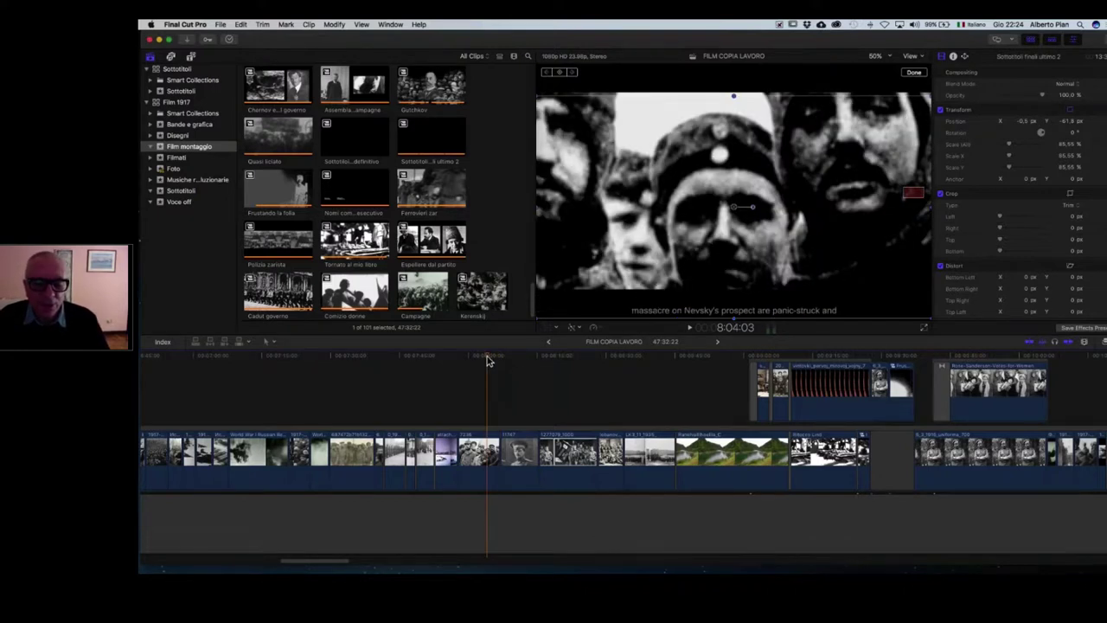
key("space")
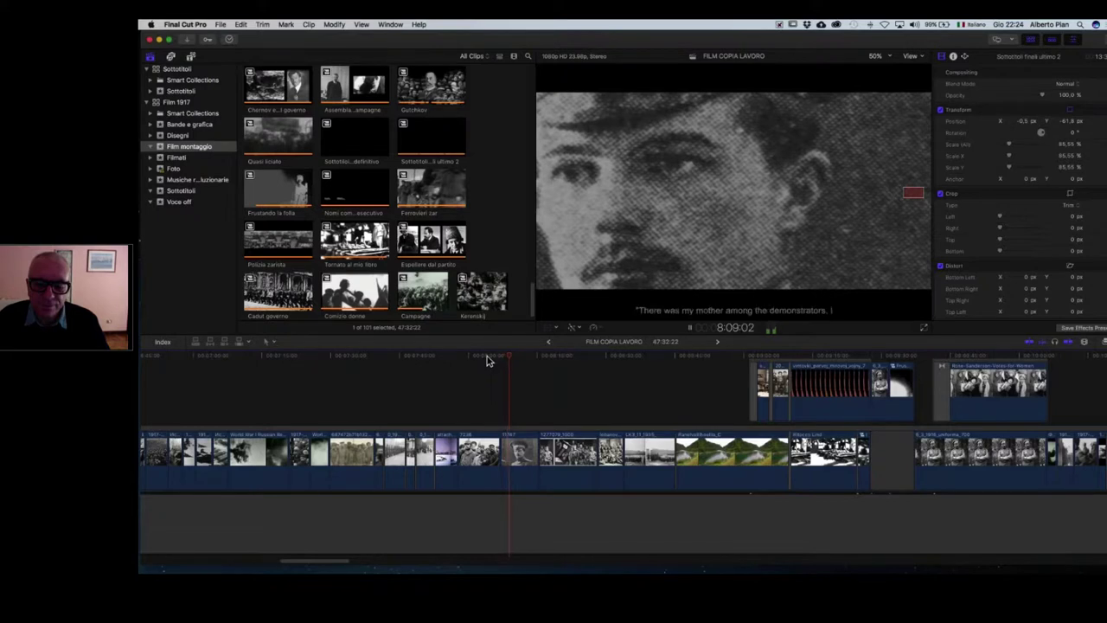
key("space")
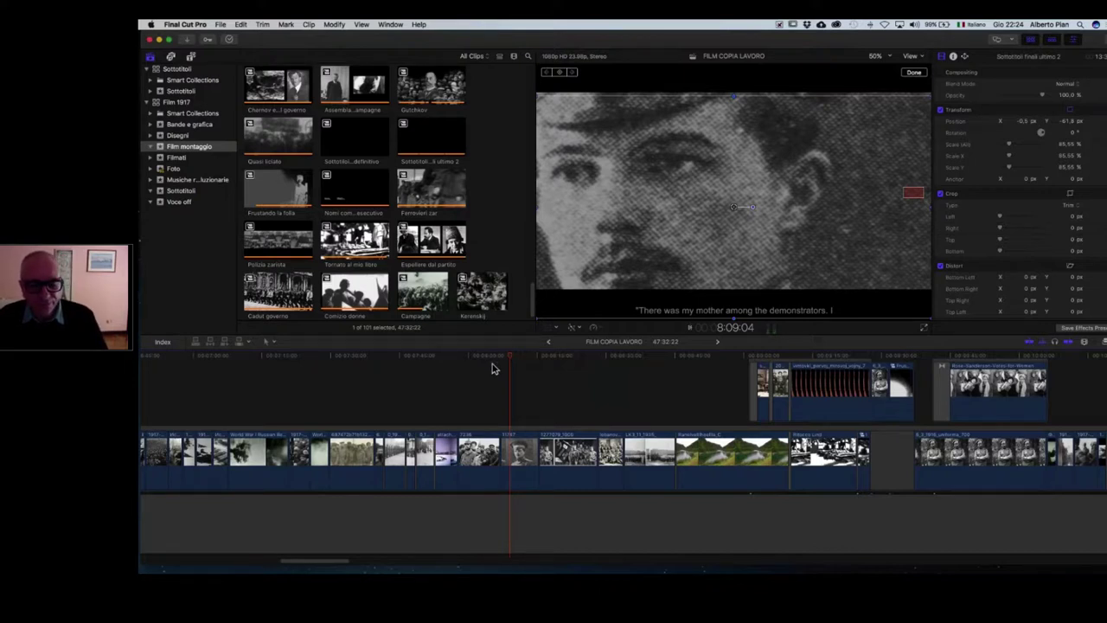
key("space")
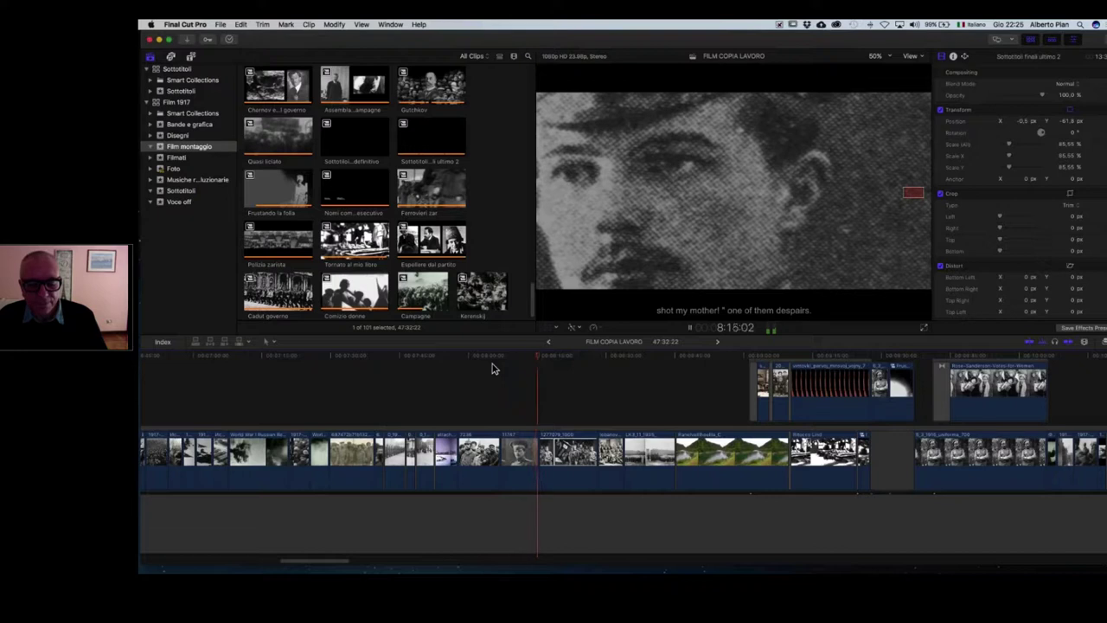
key("space")
key("shift+t")
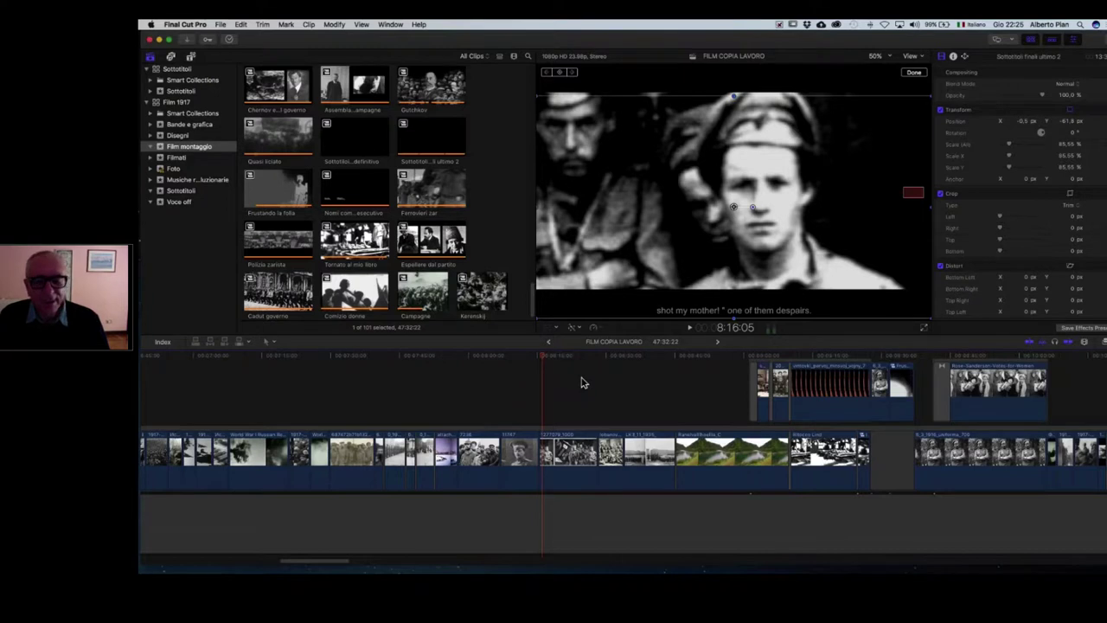
- Scrub from the young soldier's close-up to the regiment group photo around 8:28 and review its subtitled identification of the soldier
left_click_drag(545, 360, 593, 385)
key("space")
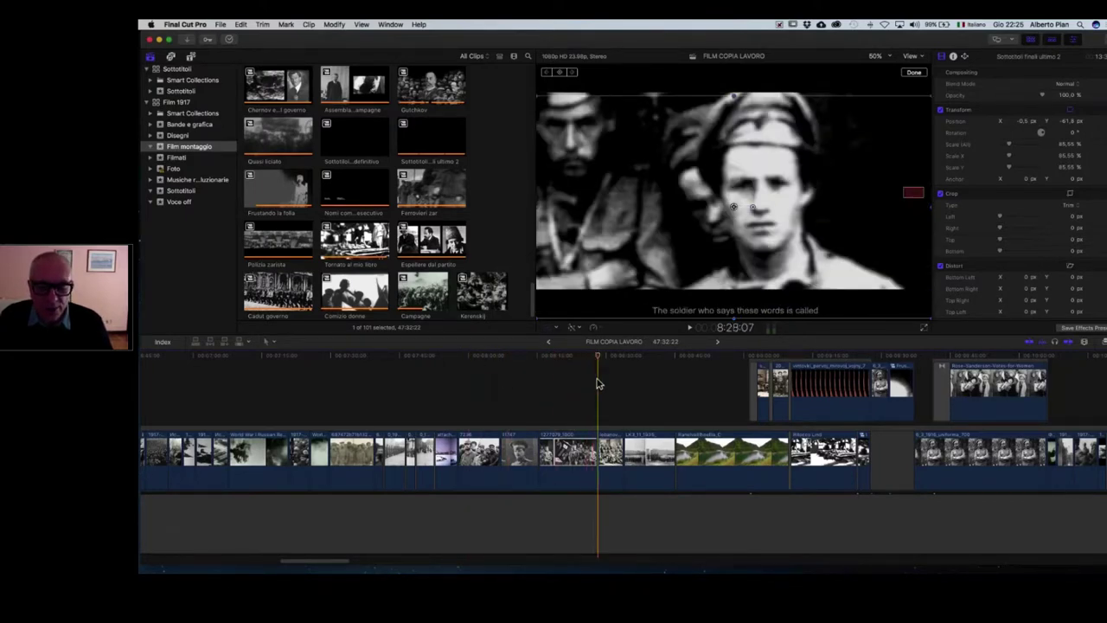
key("space")
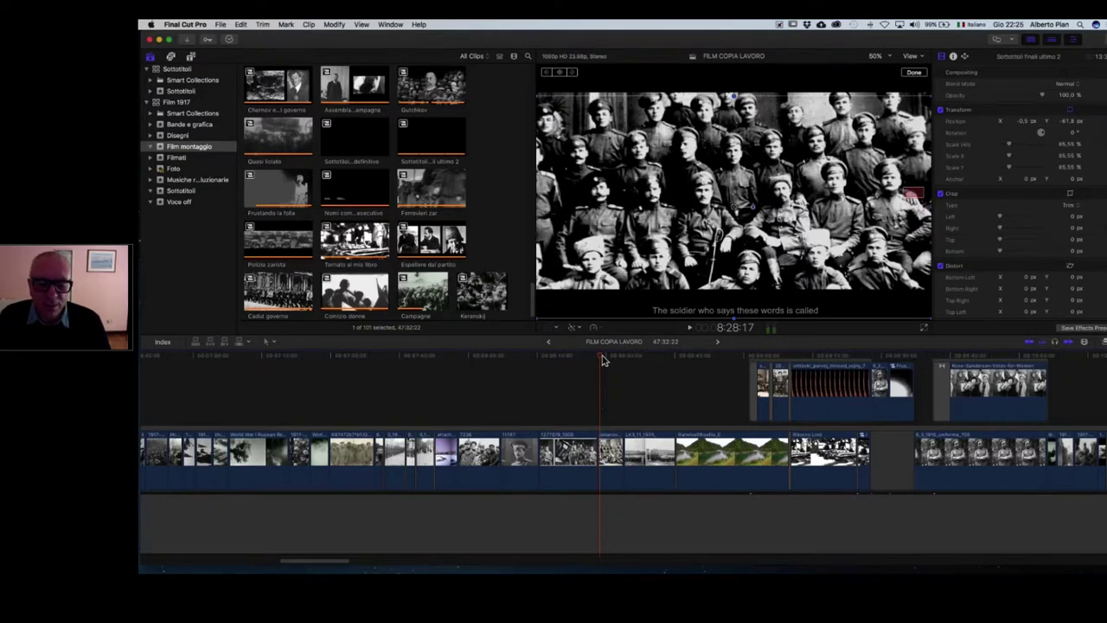
left_click(597, 362)
left_click_drag(596, 362, 608, 396)
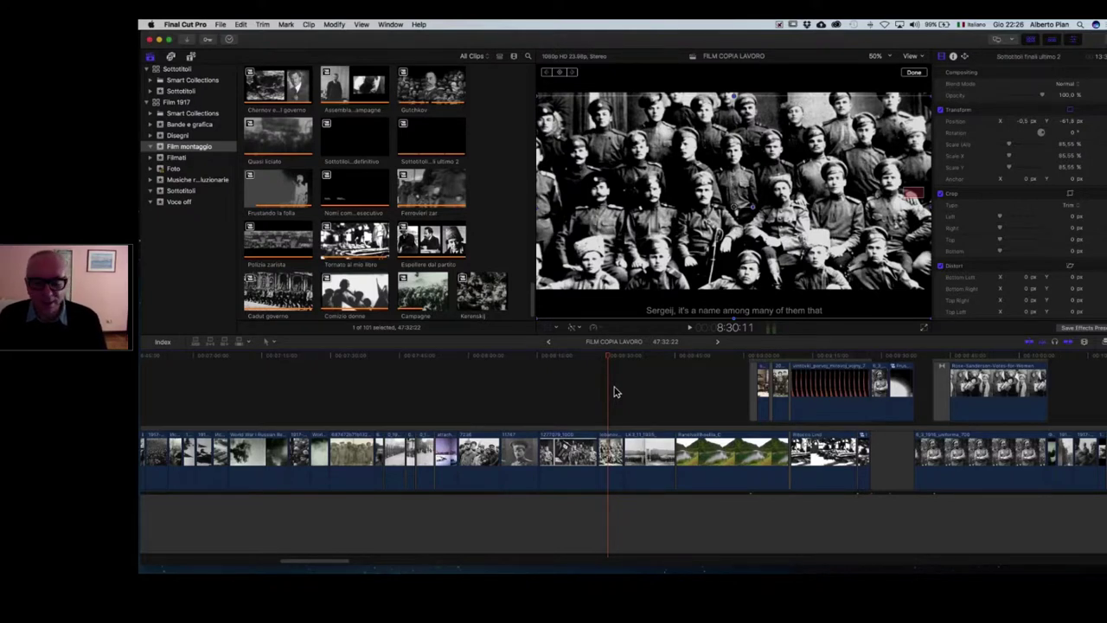
left_click(611, 358)
left_click_drag(610, 358, 625, 359)
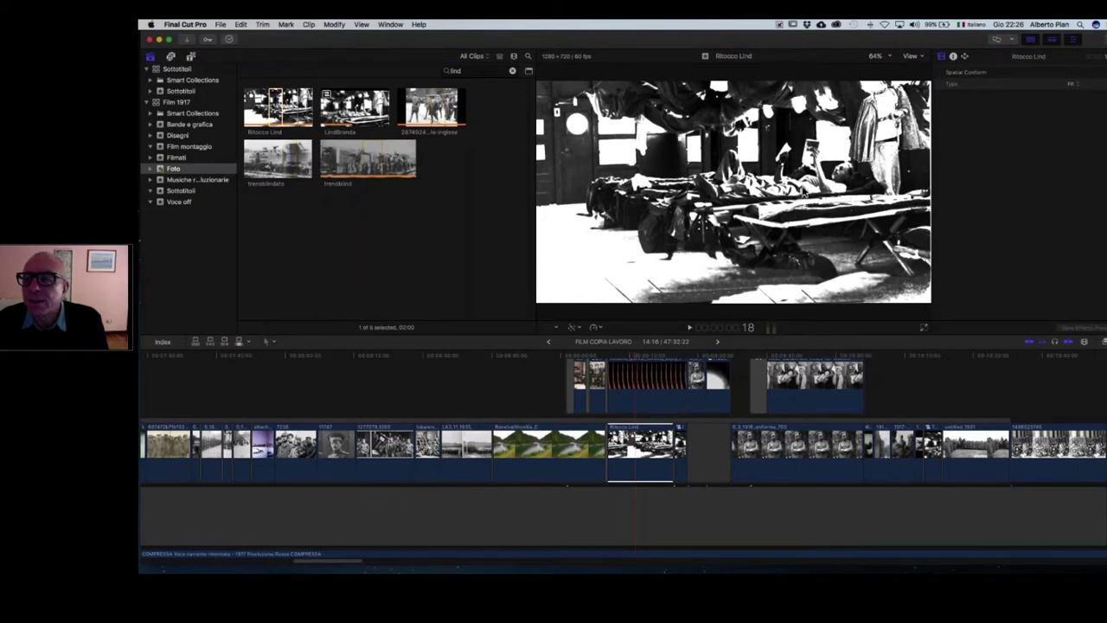
- Compare the original Ritocco Lind photo in the browser with its enlarged, subtitled framing in the timeline at 9:14:20
left_click(275, 108)
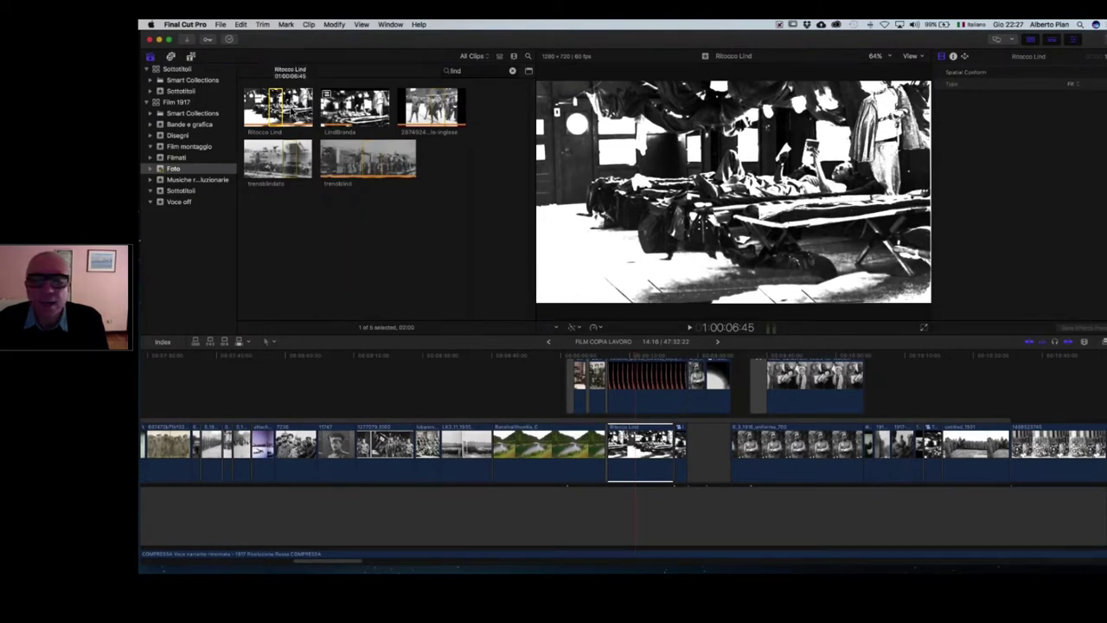
type("115")
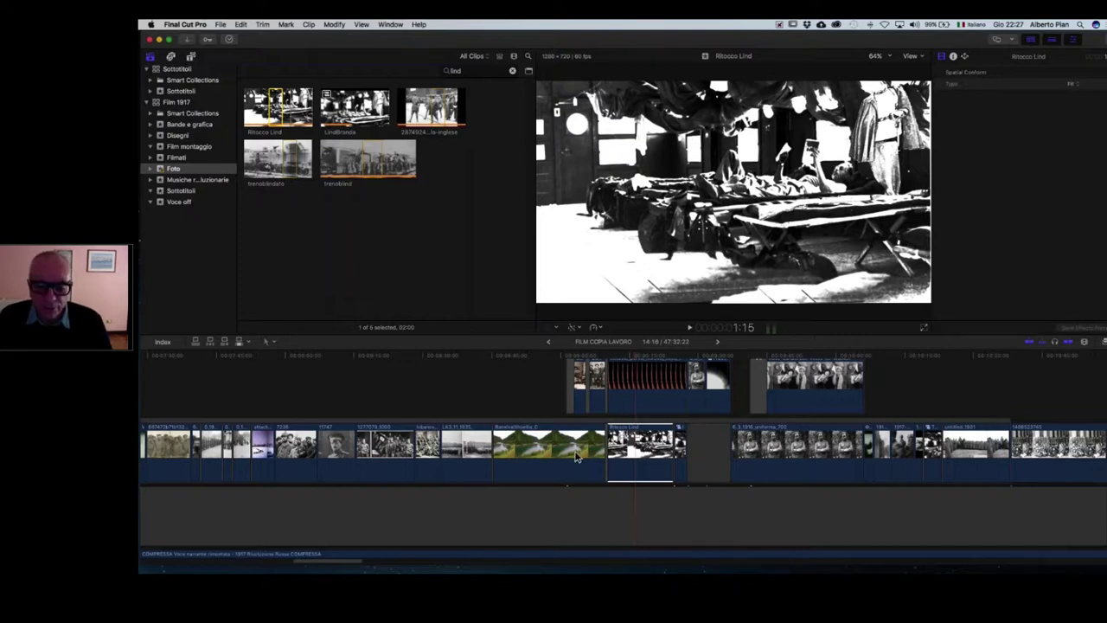
left_click(630, 362)
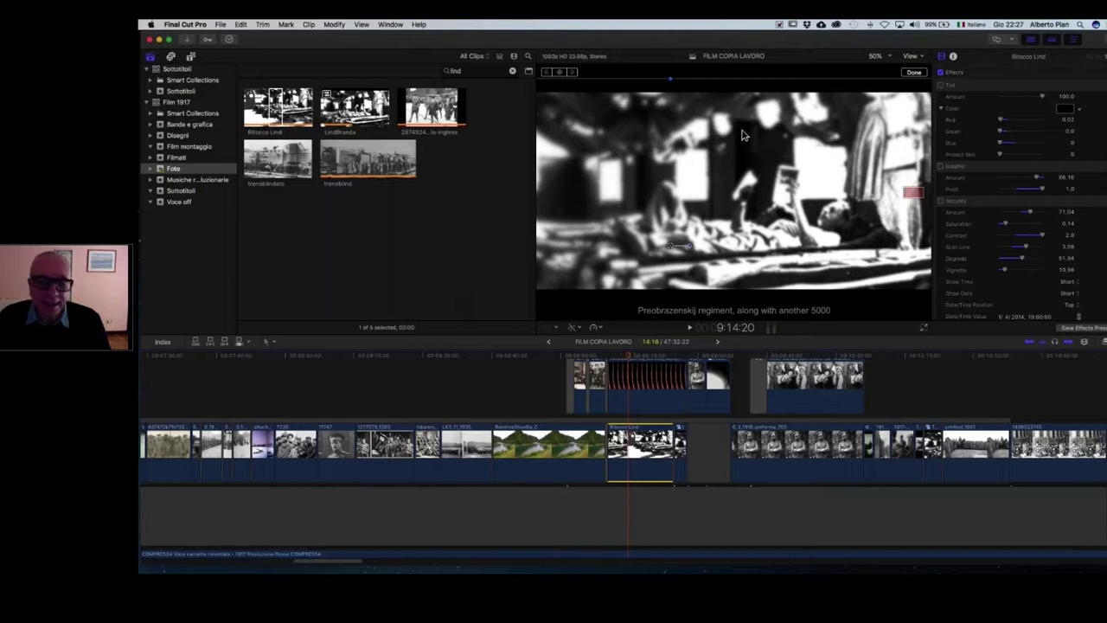
left_click(888, 57)
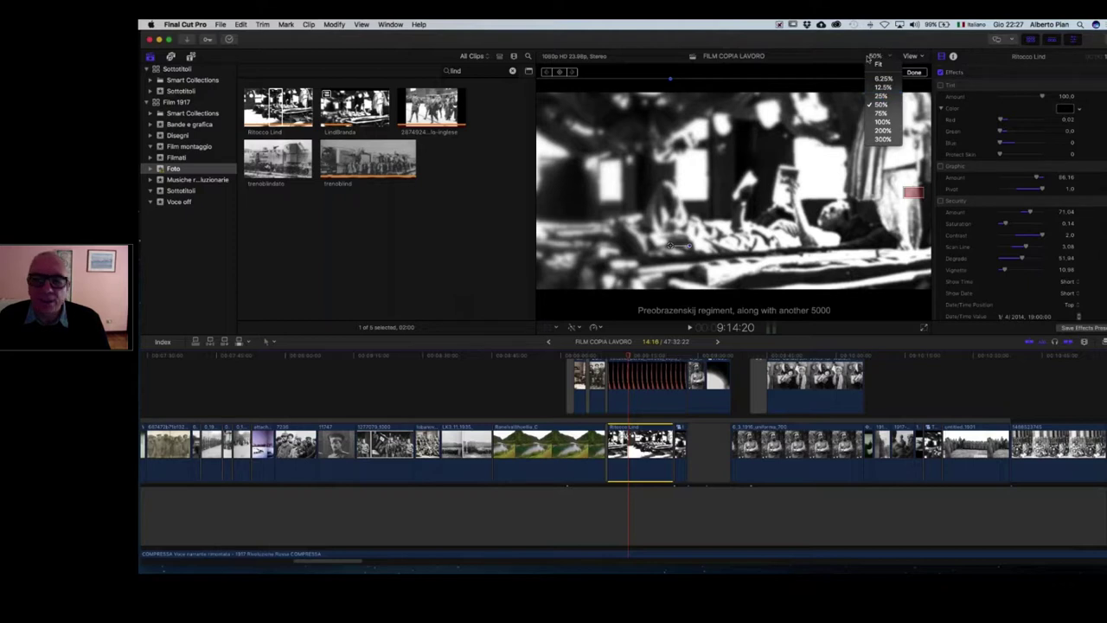
left_click(865, 59)
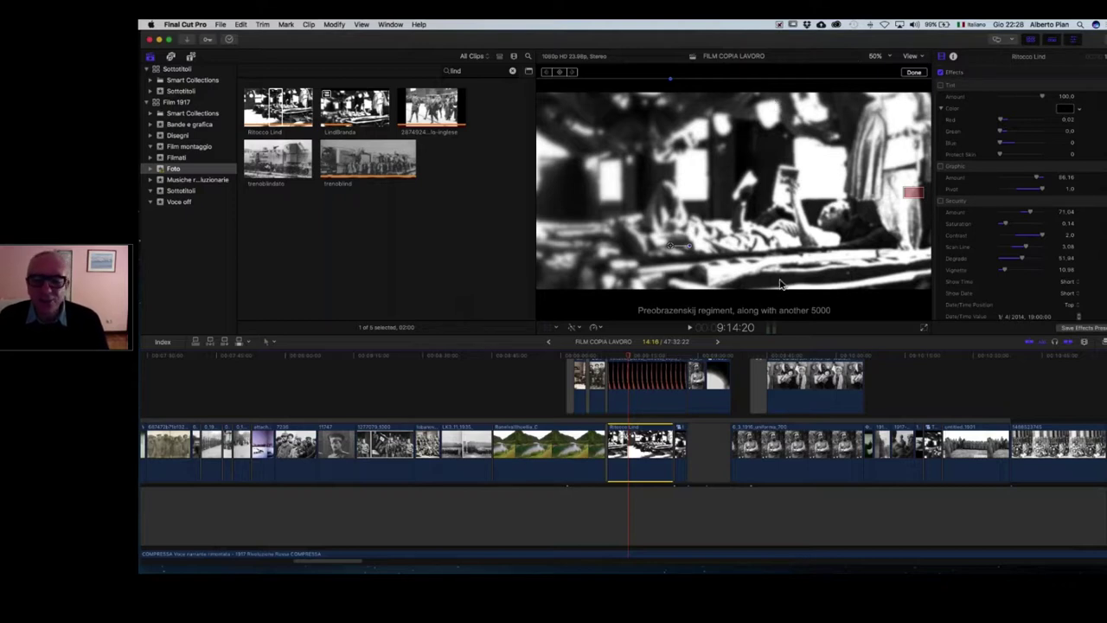
- Examine the rifle clip overlaid on the Ritocco Lind photo at 25% viewer zoom, scrubbing through its movement
left_click(645, 381)
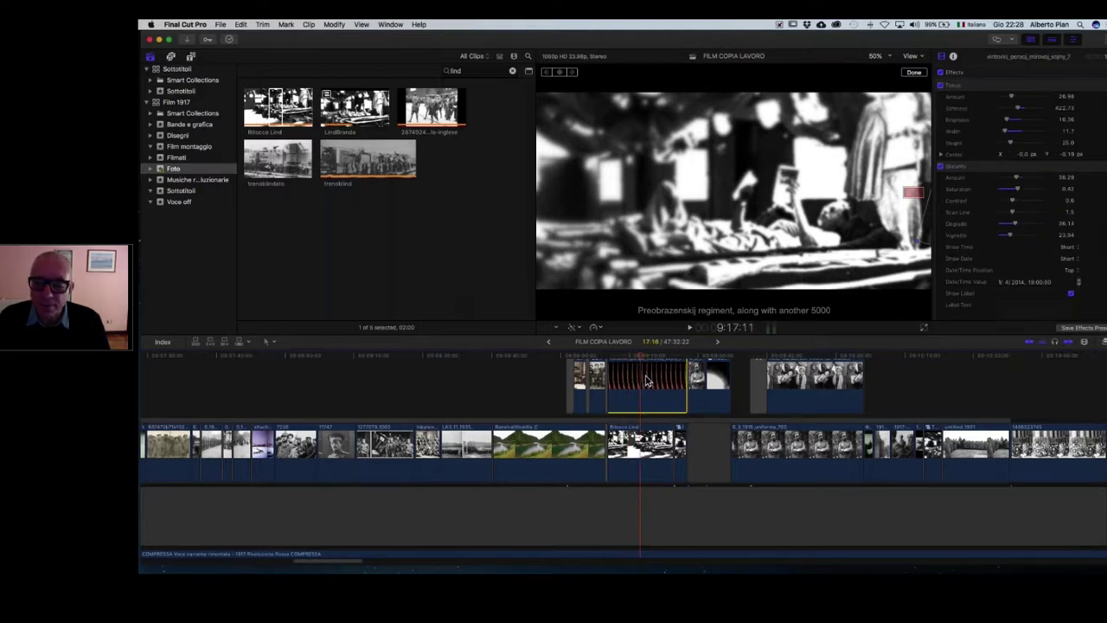
left_click(876, 55)
left_click(883, 95)
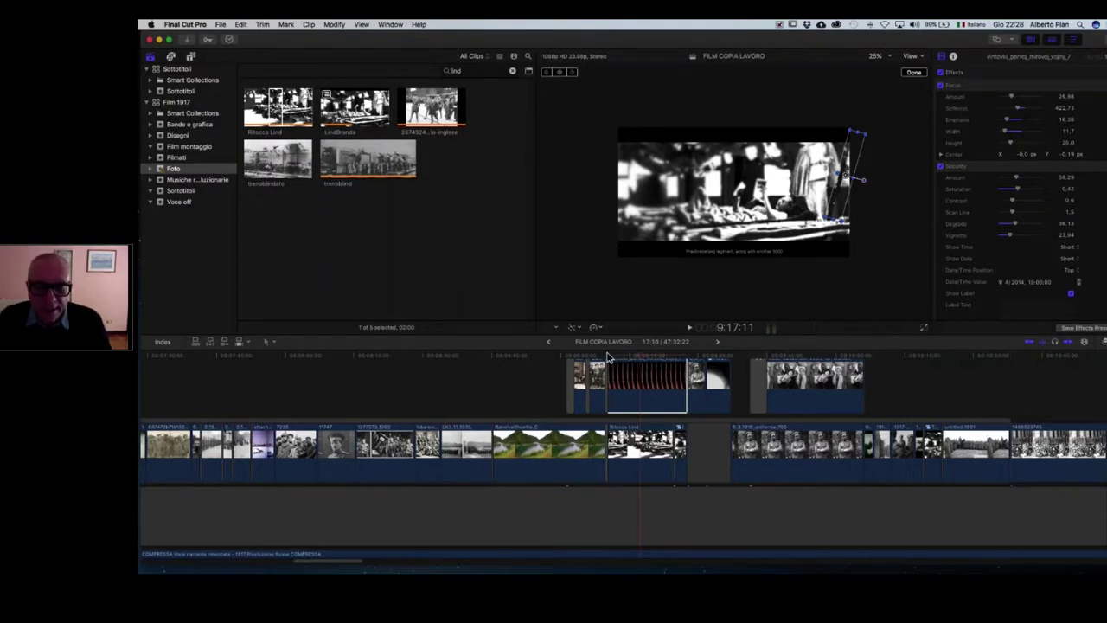
left_click_drag(568, 358, 638, 358)
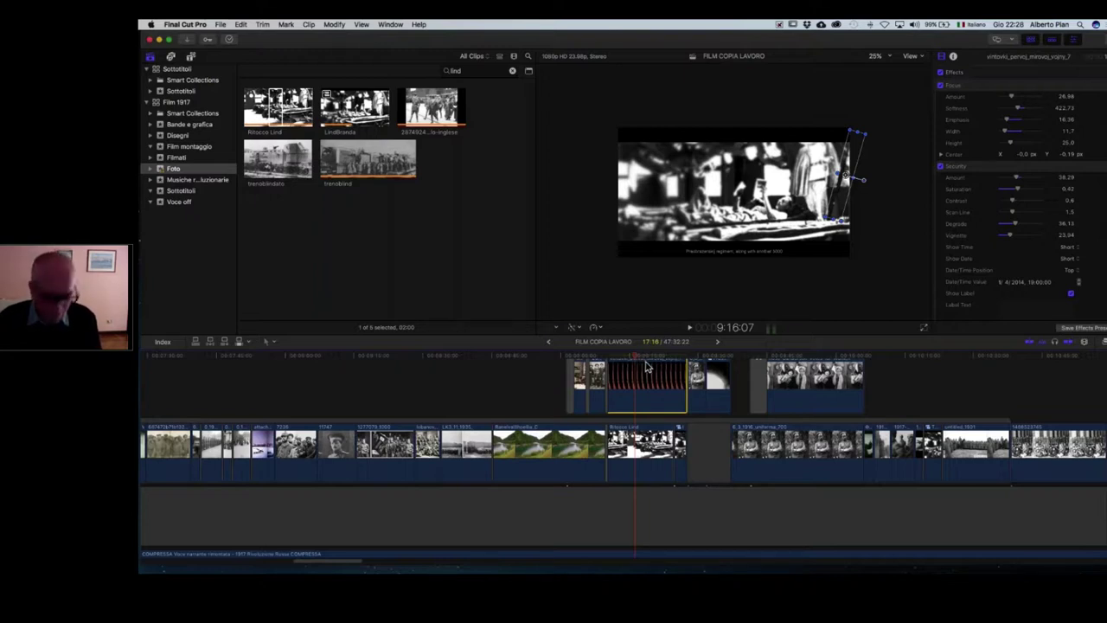
- Switch to Keynote and return to the slide comparing the summary with the longer account
key("super+Tab")
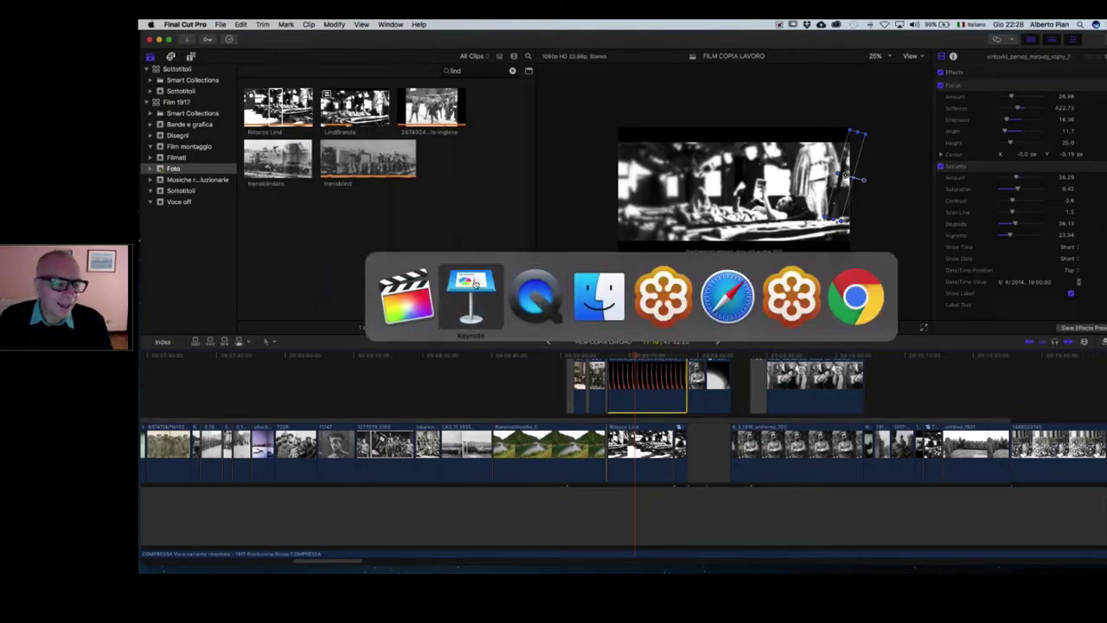
left_click(473, 283)
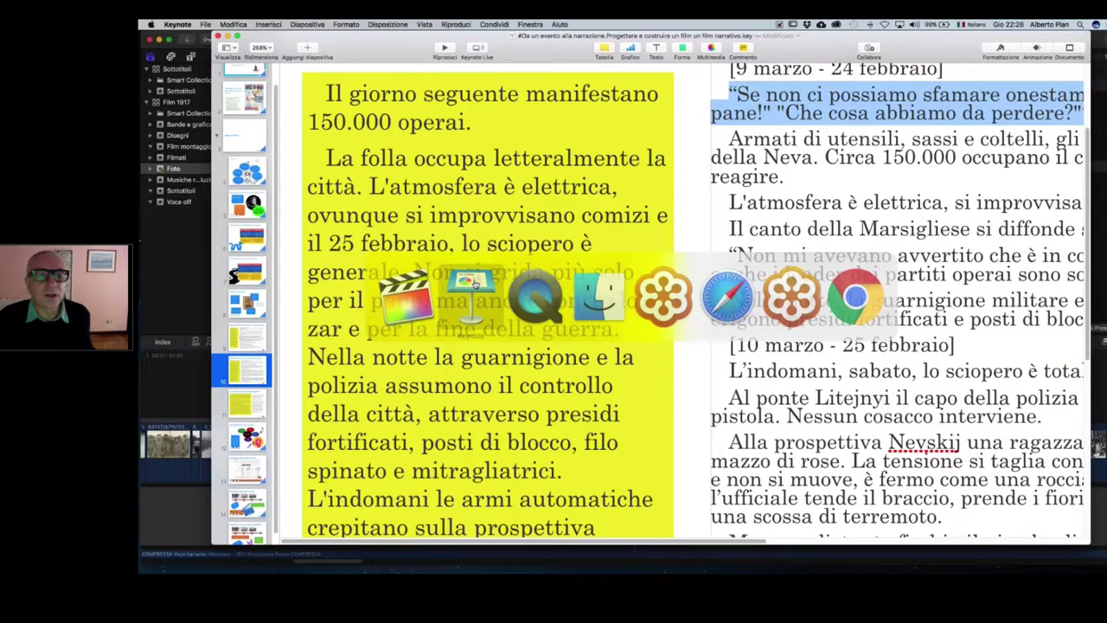
- Open slide 11, "Scrivere il racconto: quando tagliare", and size the view to show both text columns
left_click(249, 413)
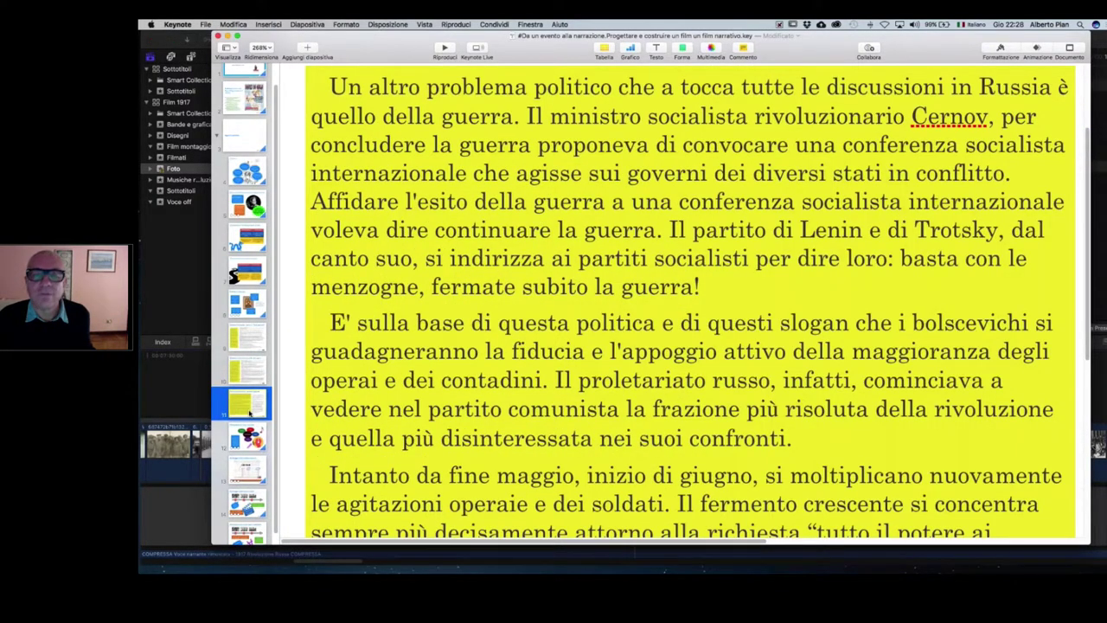
scroll(398, 213, "down", 3)
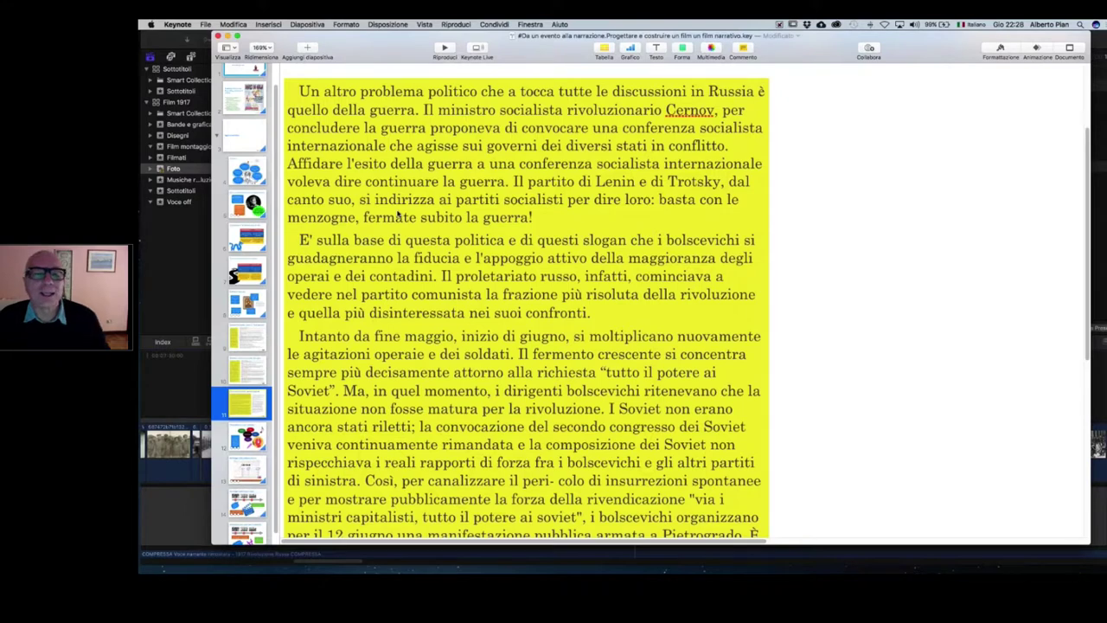
scroll(399, 214, "down", 2)
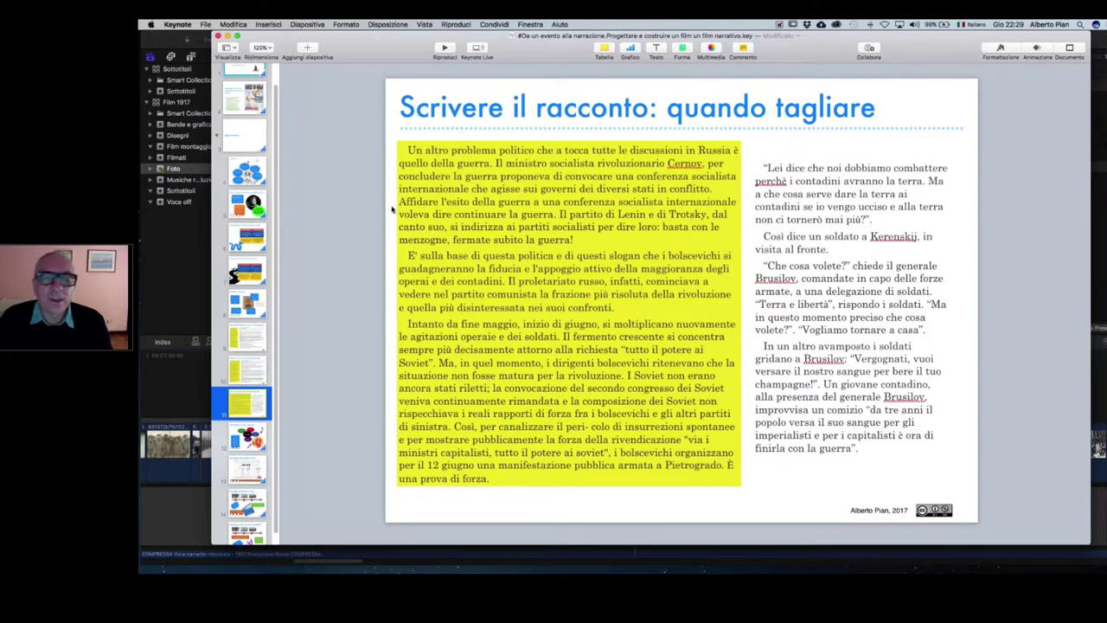
scroll(392, 208, "up", 1)
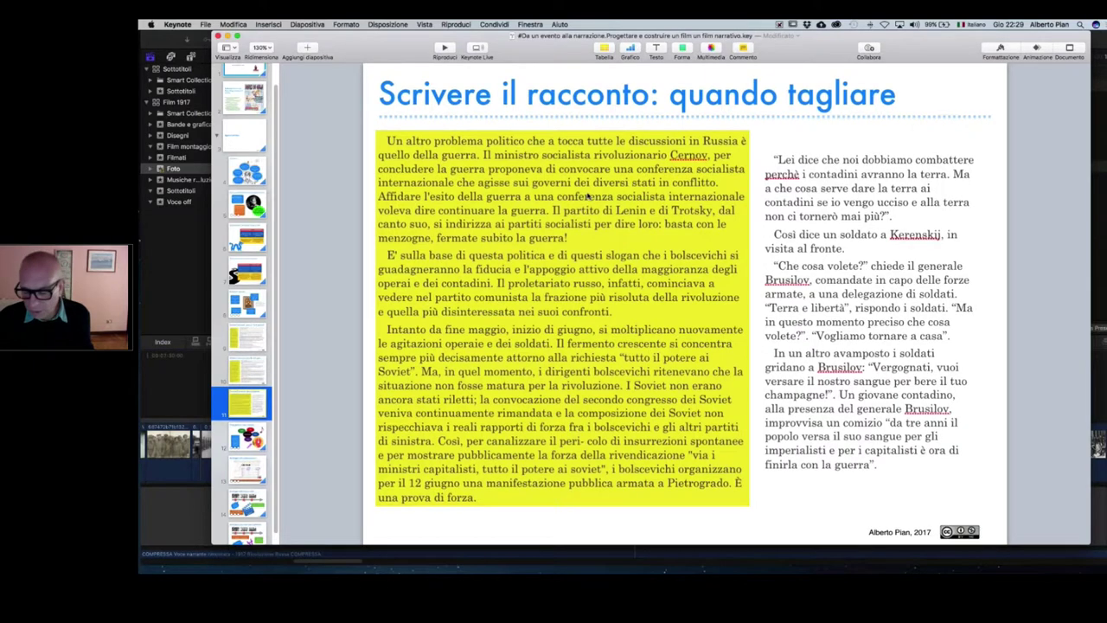
scroll(587, 196, "up", 1)
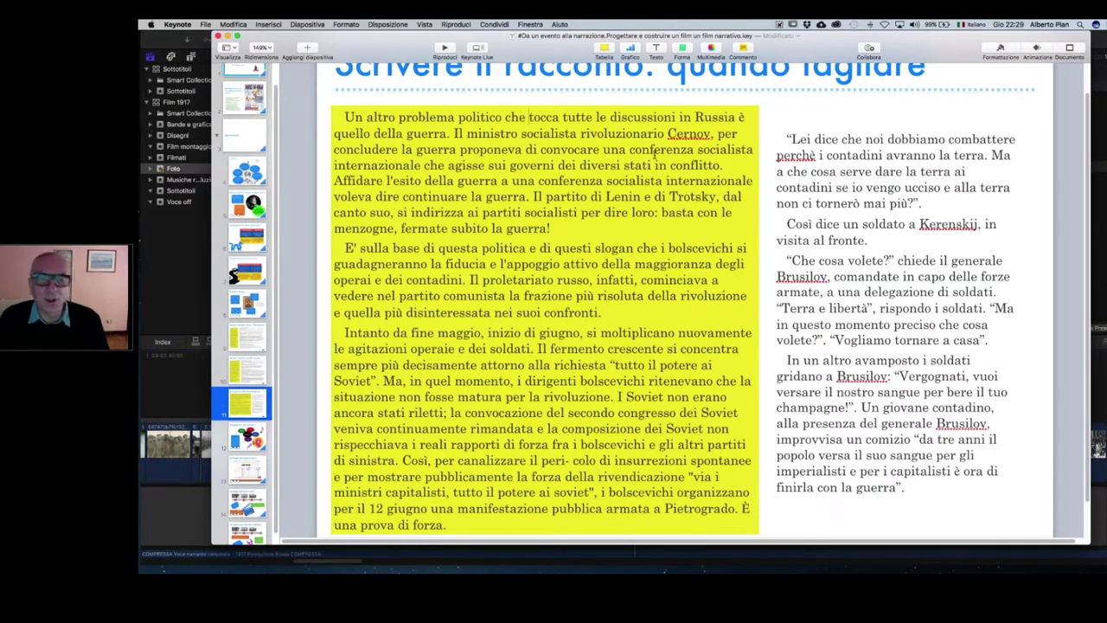
- Highlight passages in the yellow summary: the international socialist conference, the Bolshevik slogans and the late-May unrest
left_click_drag(630, 151, 425, 164)
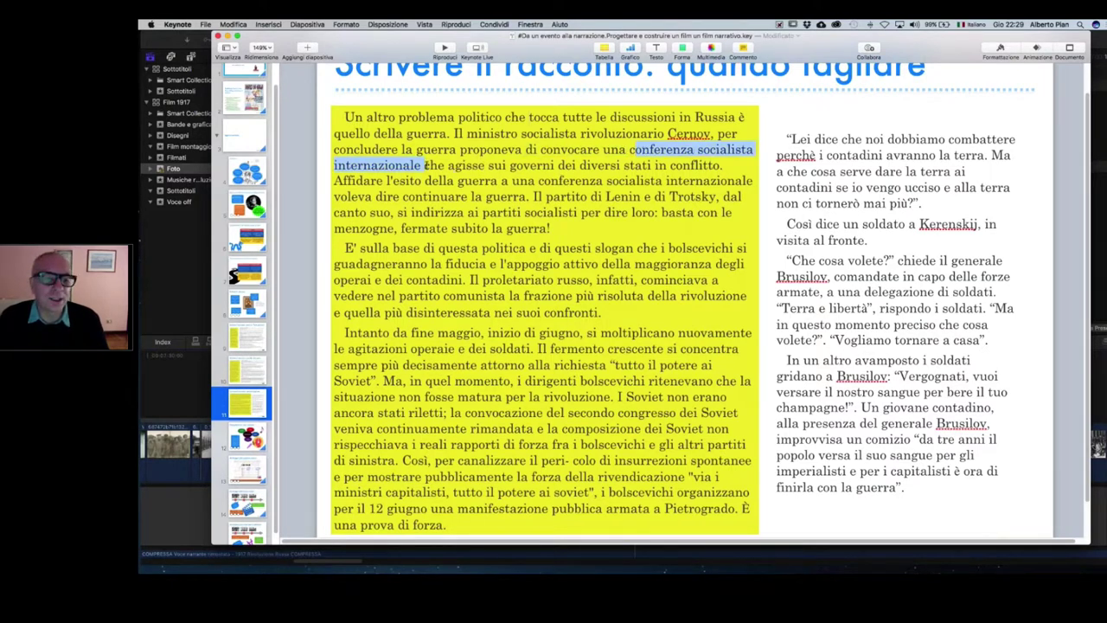
left_click_drag(482, 249, 513, 313)
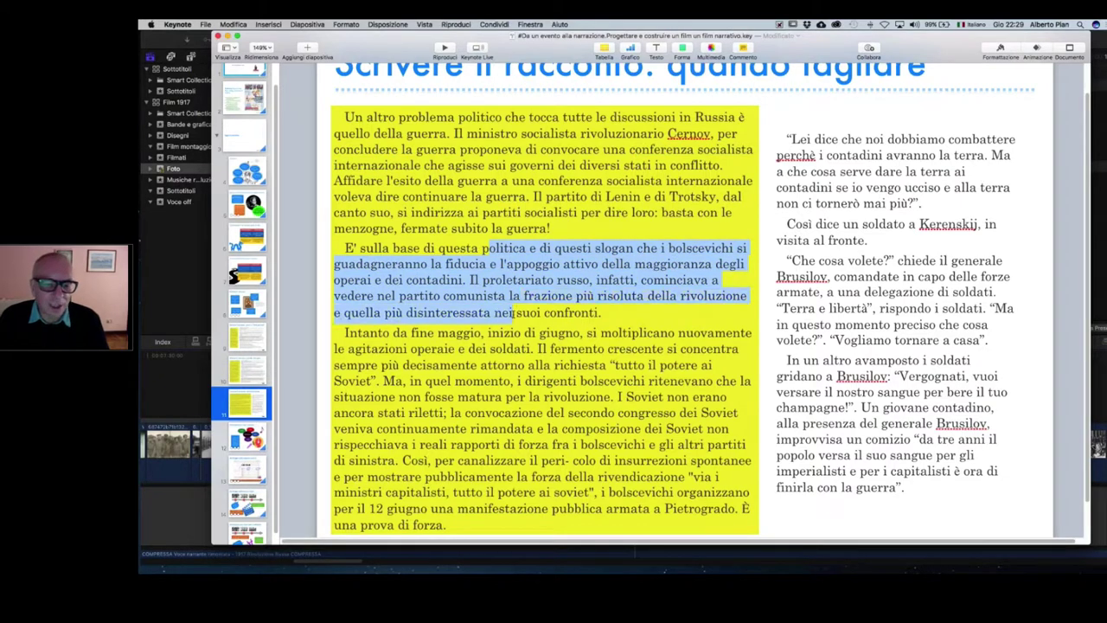
left_click(425, 374)
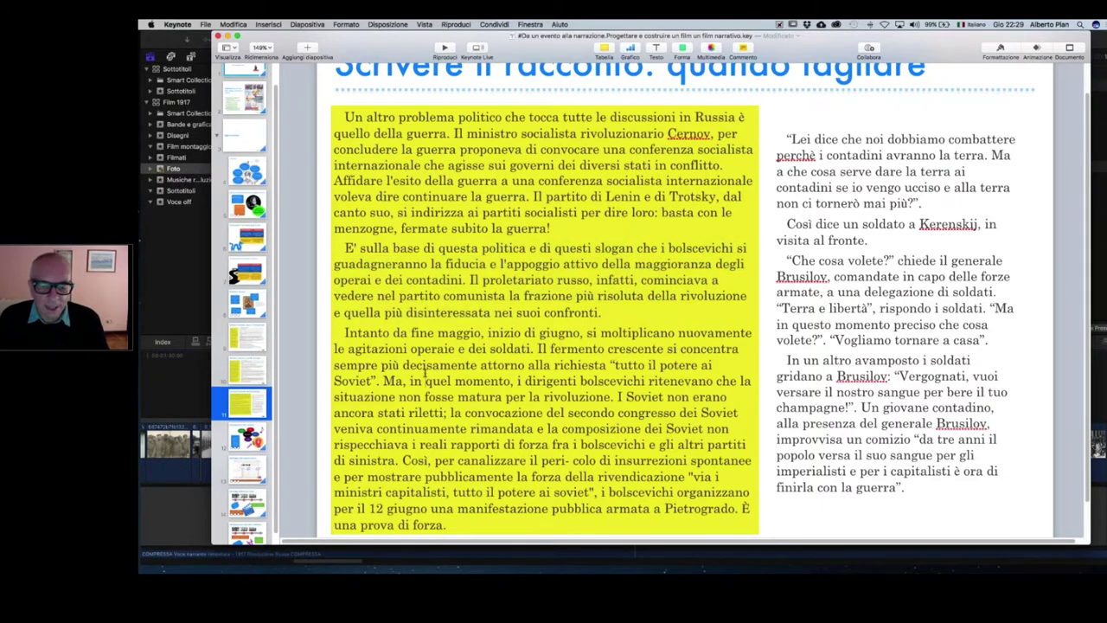
left_click_drag(425, 374, 461, 428)
left_click(491, 228)
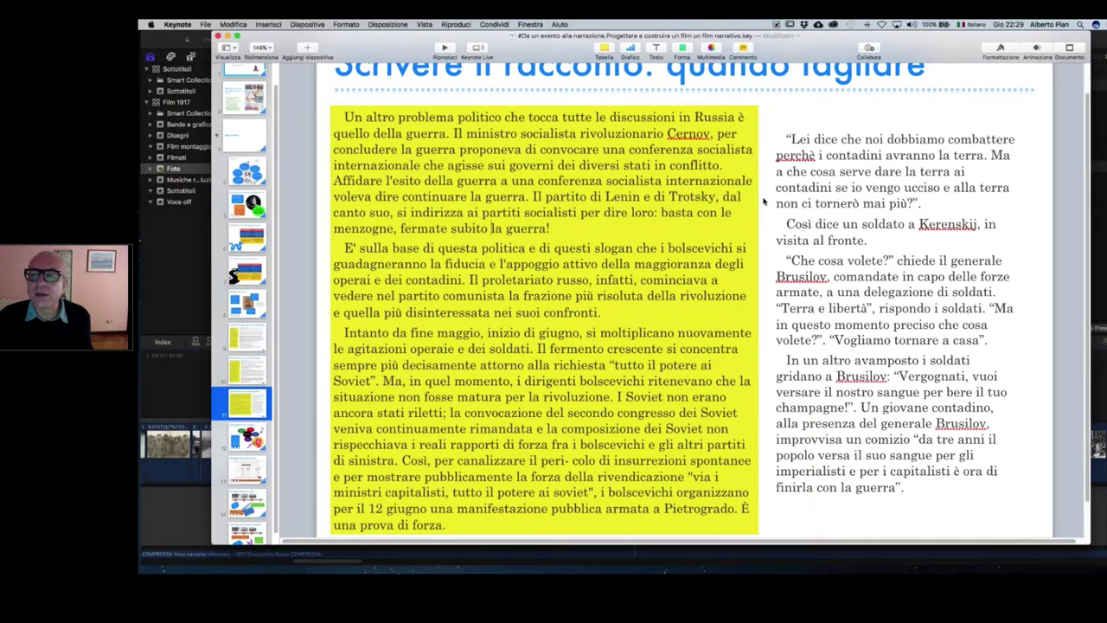
- Enlarge the rewritten account and highlight the soldier's quotation addressed to Kerenskij
key("super+shift+period")
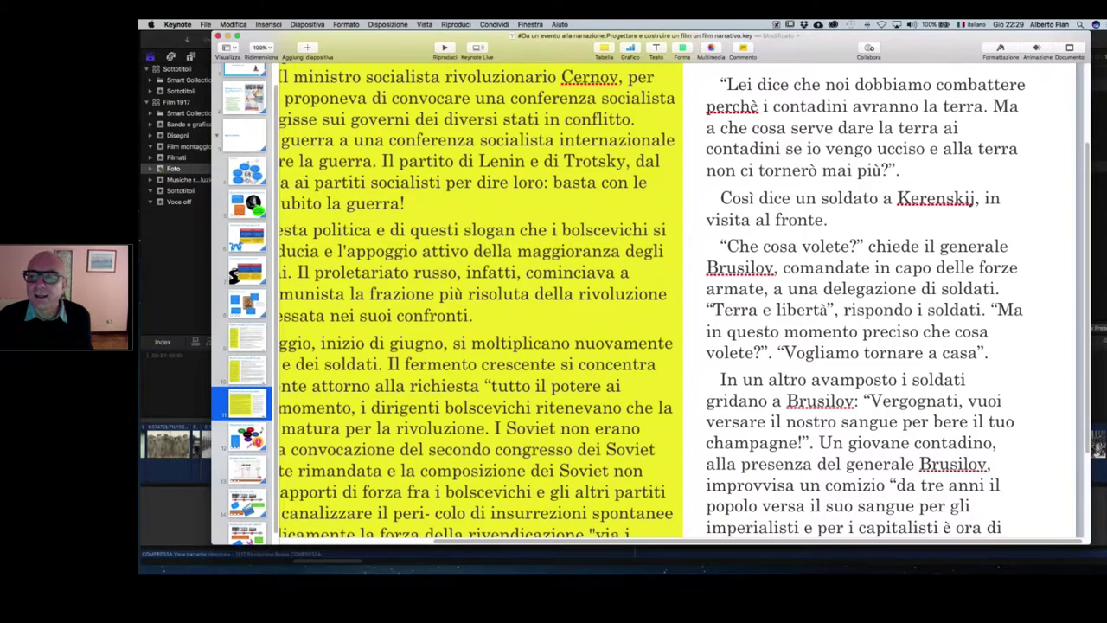
triple_click(955, 171)
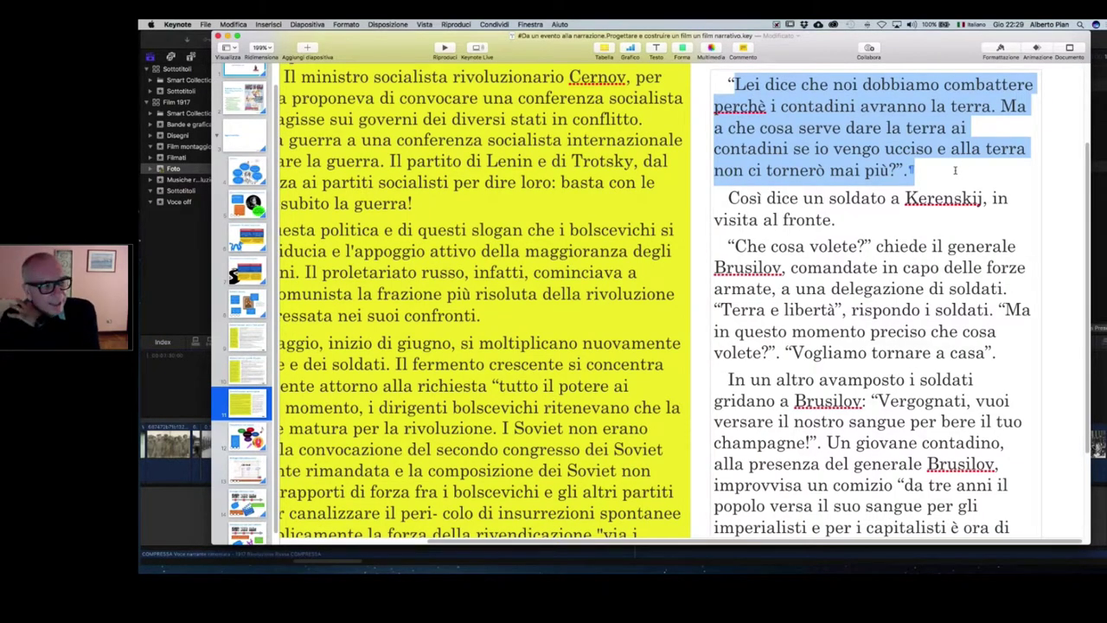
left_click(868, 206)
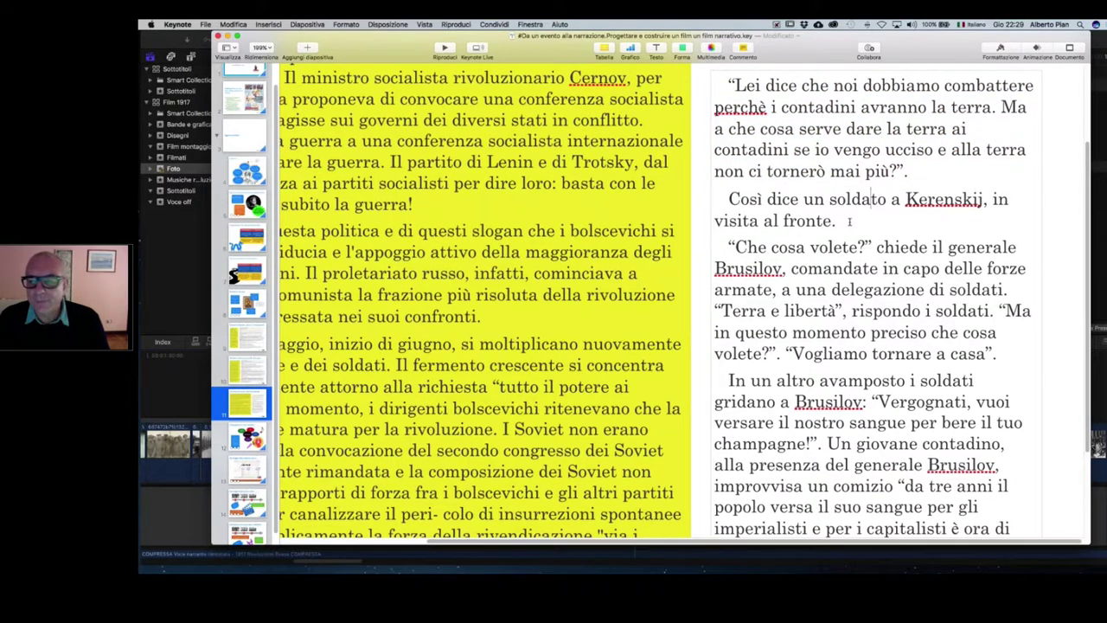
left_click_drag(726, 85, 901, 213)
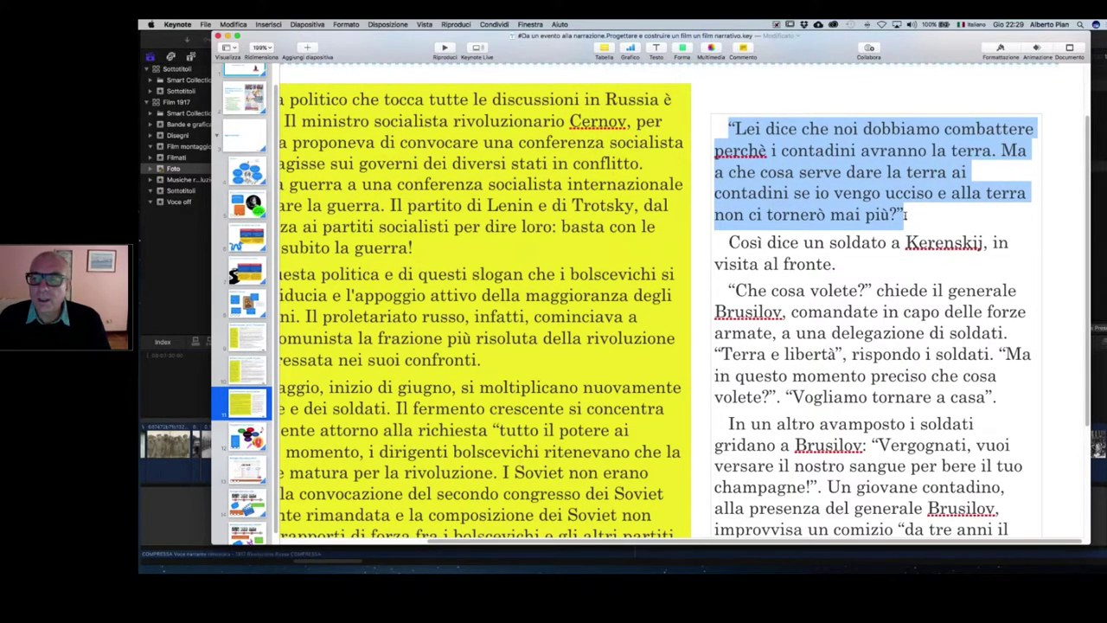
- Read on through the Brusilov dialogues and highlight the rewritten account's paragraphs, then clear the selection
scroll(905, 215, "down", 2)
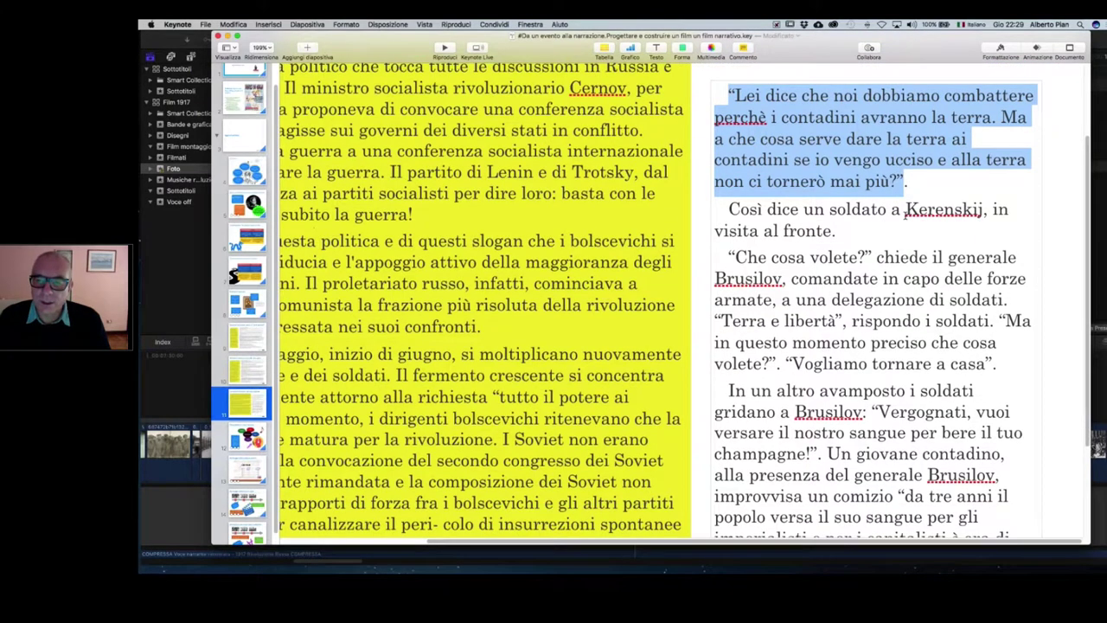
scroll(905, 213, "down", 3)
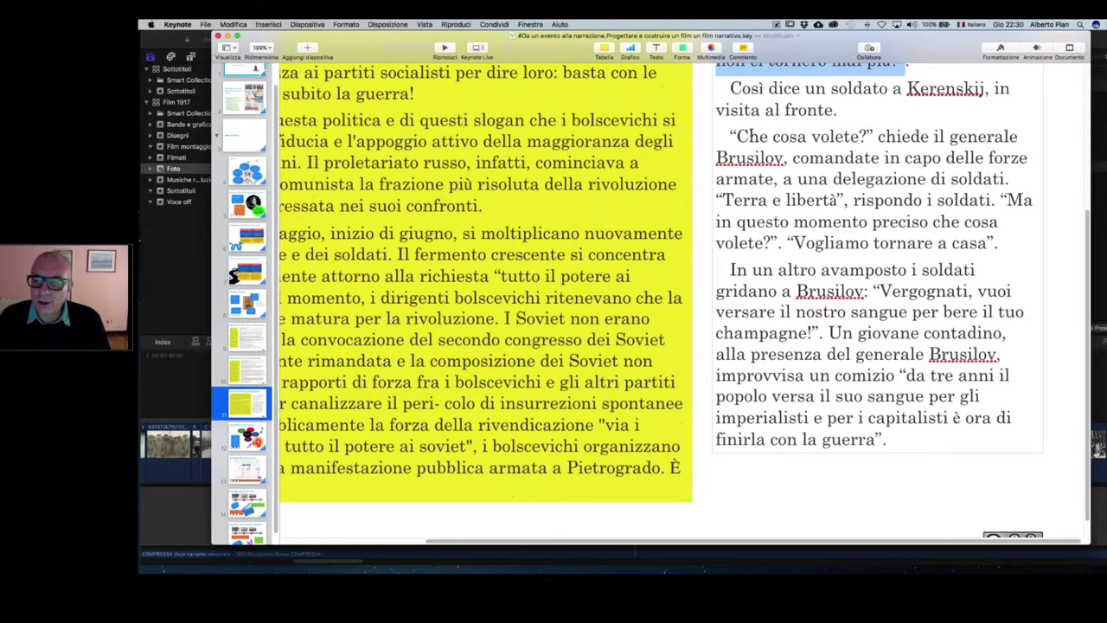
triple_click(997, 245)
left_click_drag(996, 245, 805, 45)
left_click(910, 441)
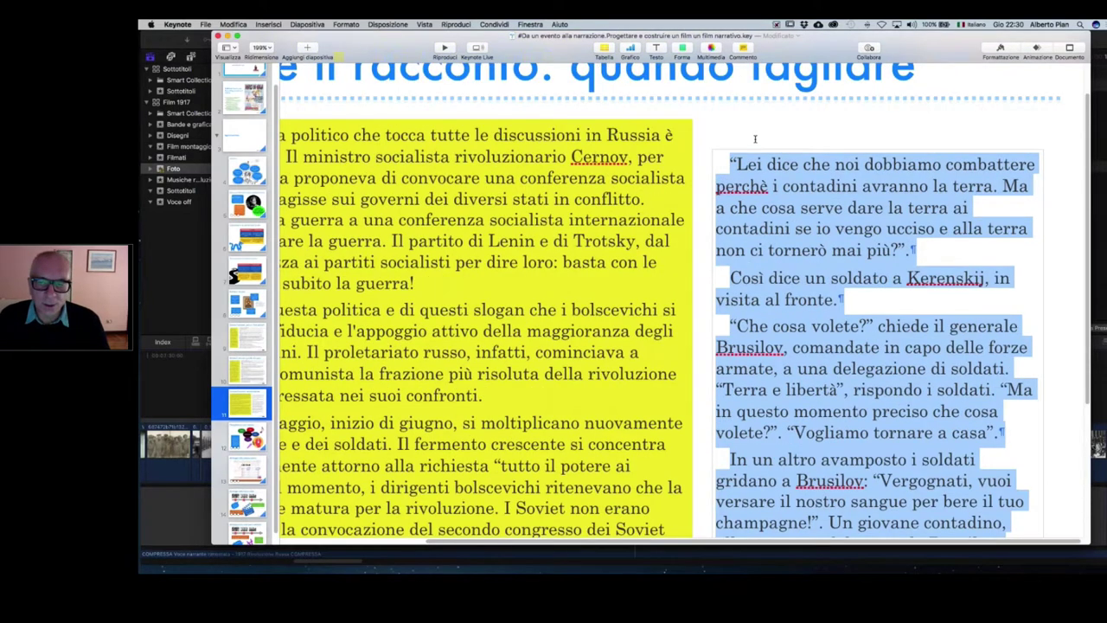
left_click(805, 47)
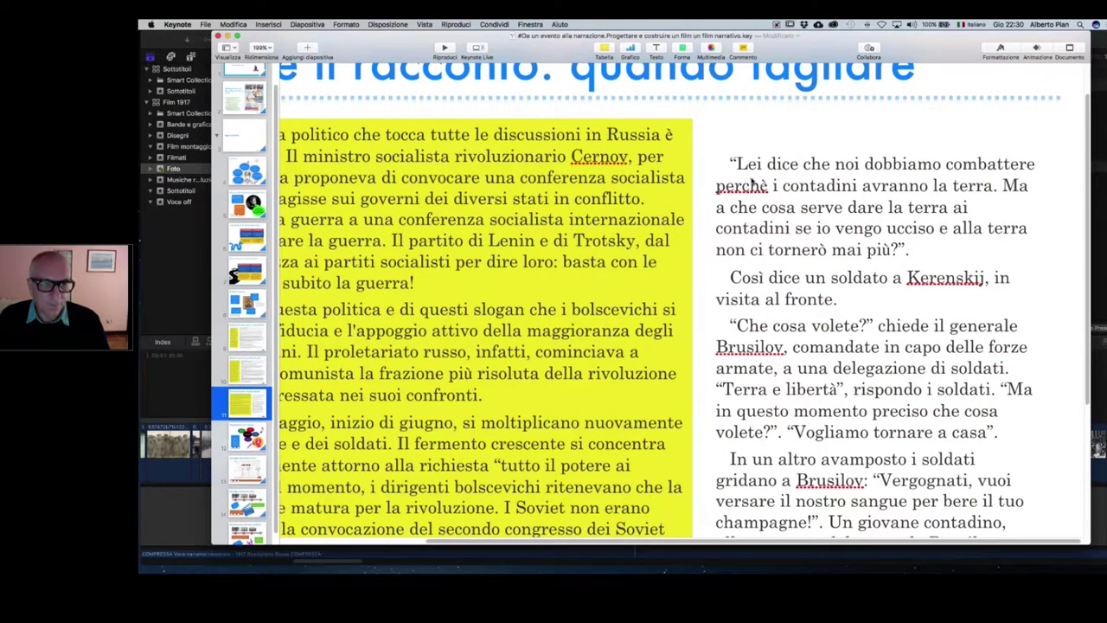
- Compare the yellow political summary with the rewritten soldiers' dialogues on the "quando tagliare" slide
scroll(452, 177, "down", 3)
scroll(451, 177, "left", 2)
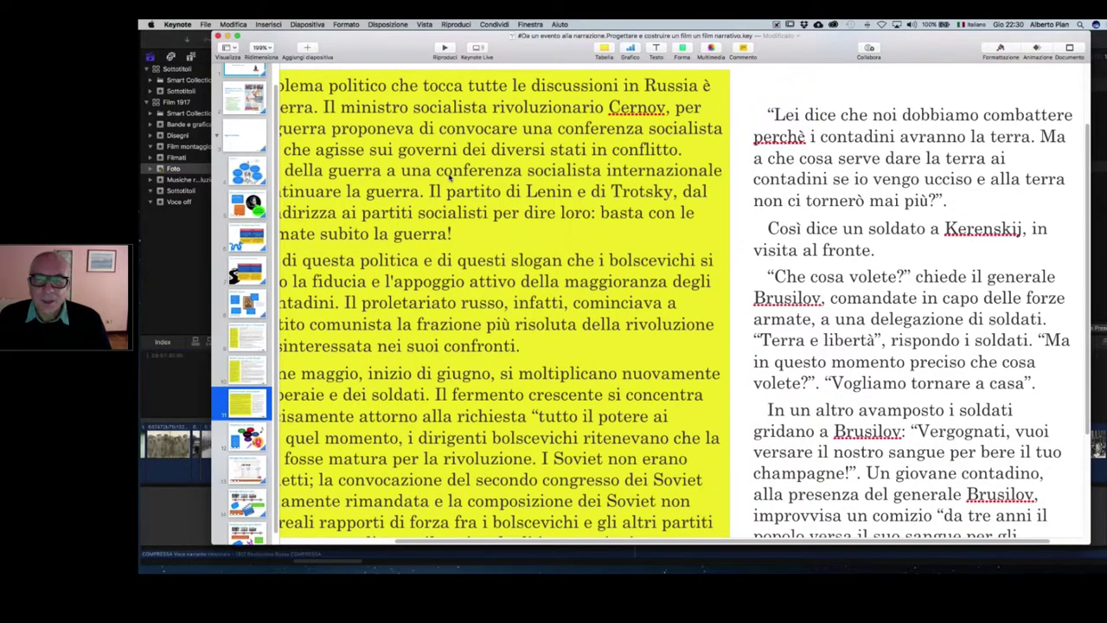
scroll(449, 176, "left", 6)
scroll(449, 176, "up", 1)
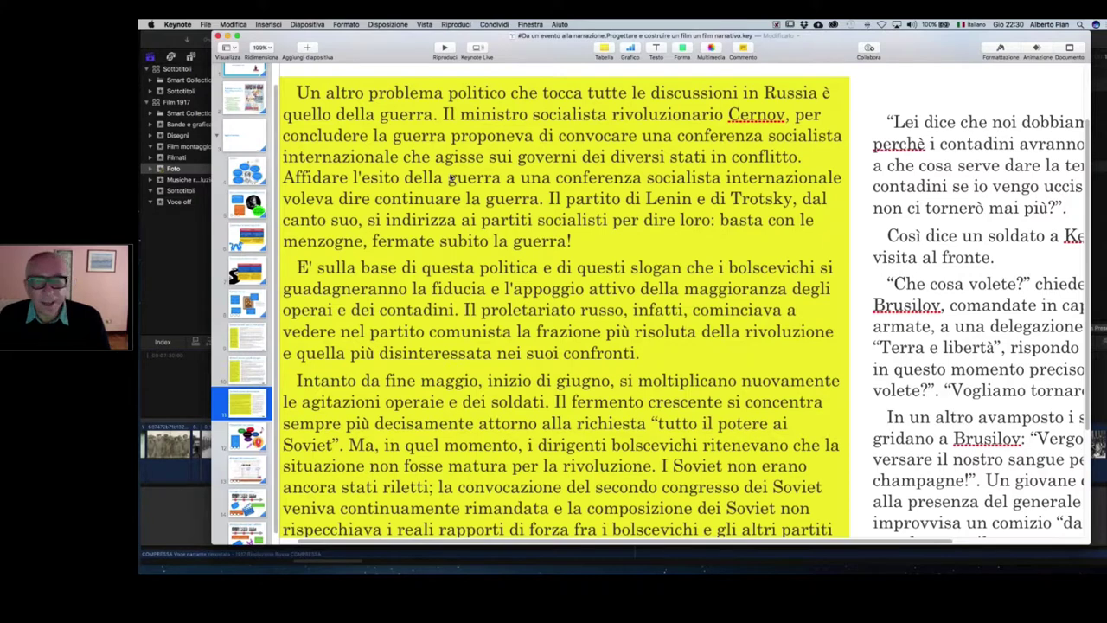
scroll(451, 176, "left", 1)
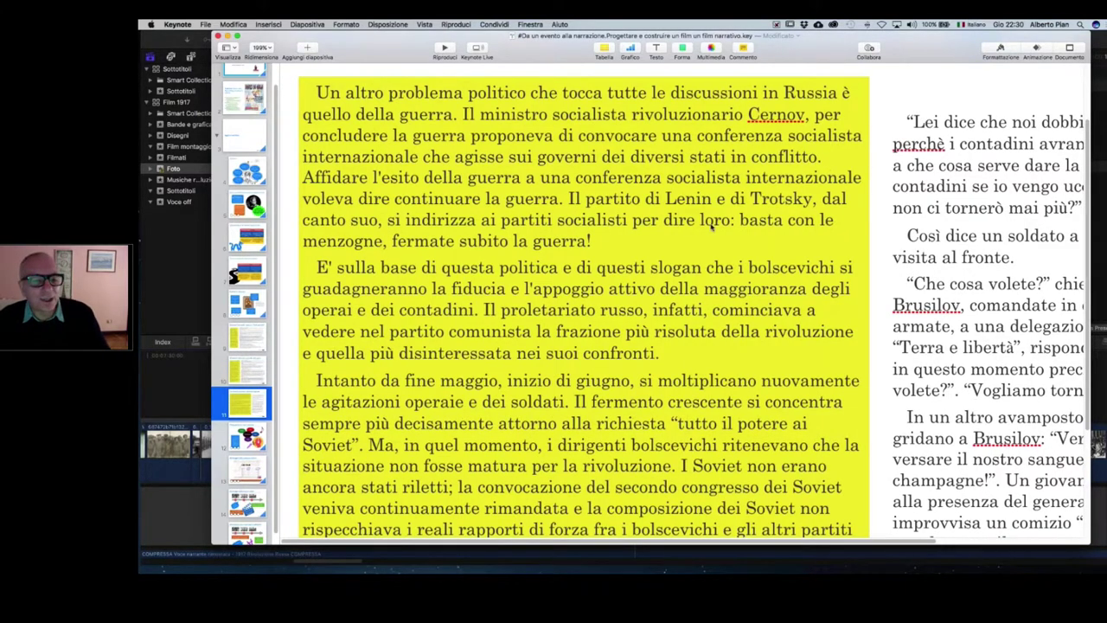
scroll(711, 224, "right", 1)
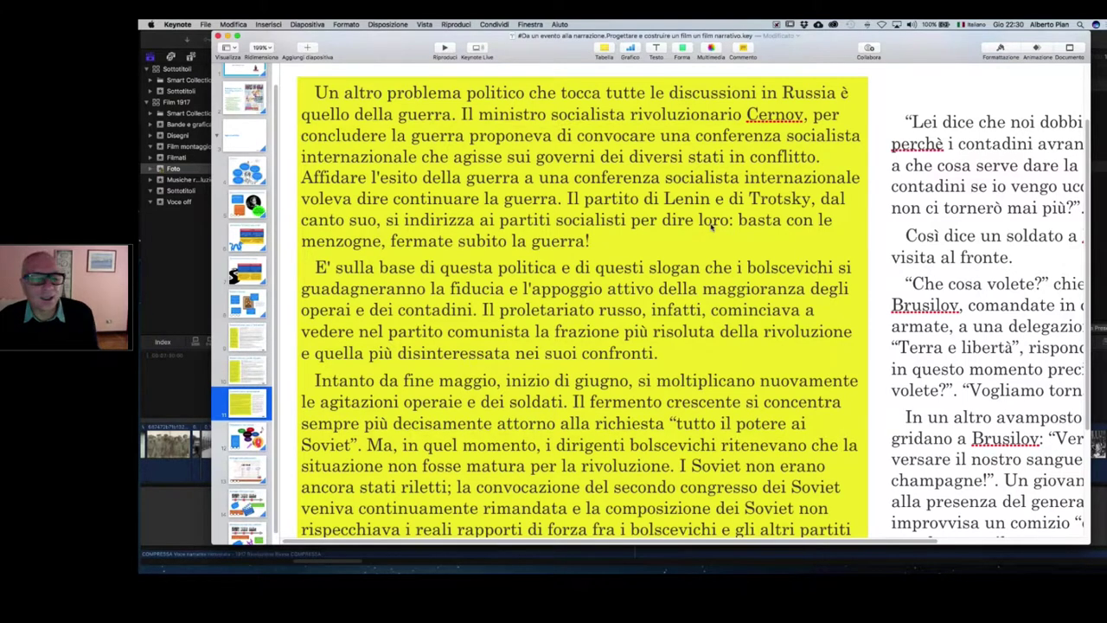
scroll(710, 224, "right", 2)
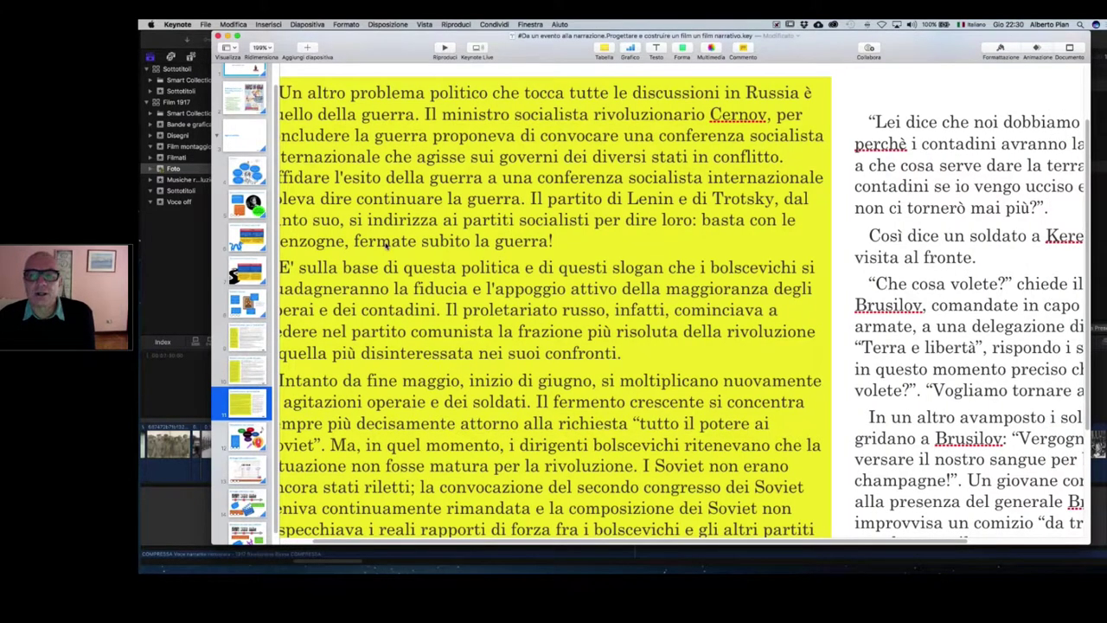
scroll(613, 238, "right", 1)
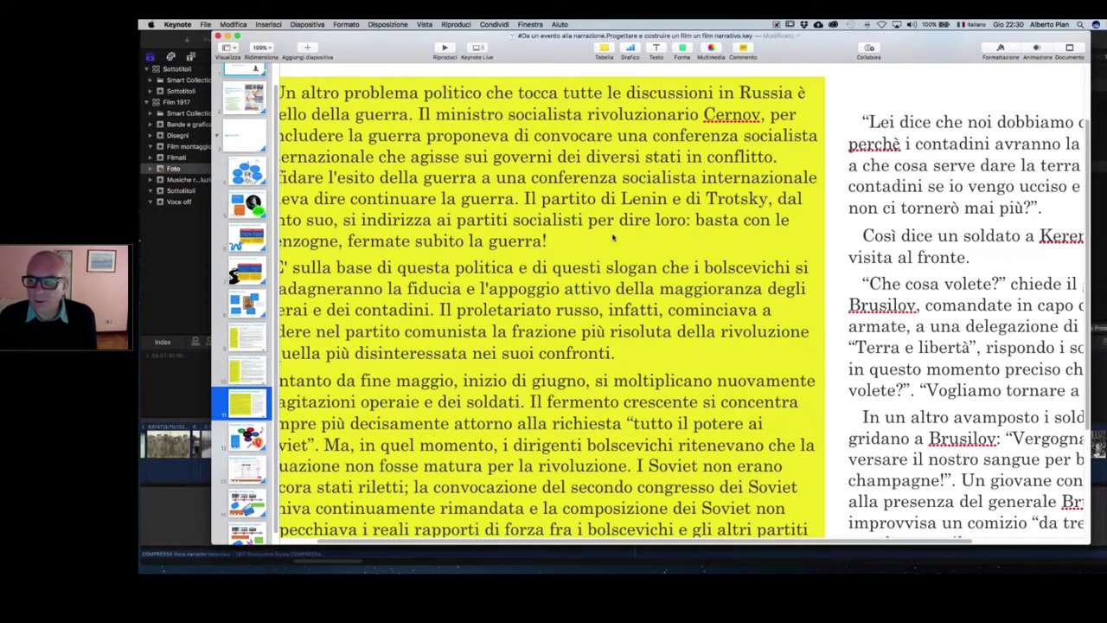
scroll(613, 238, "right", 5)
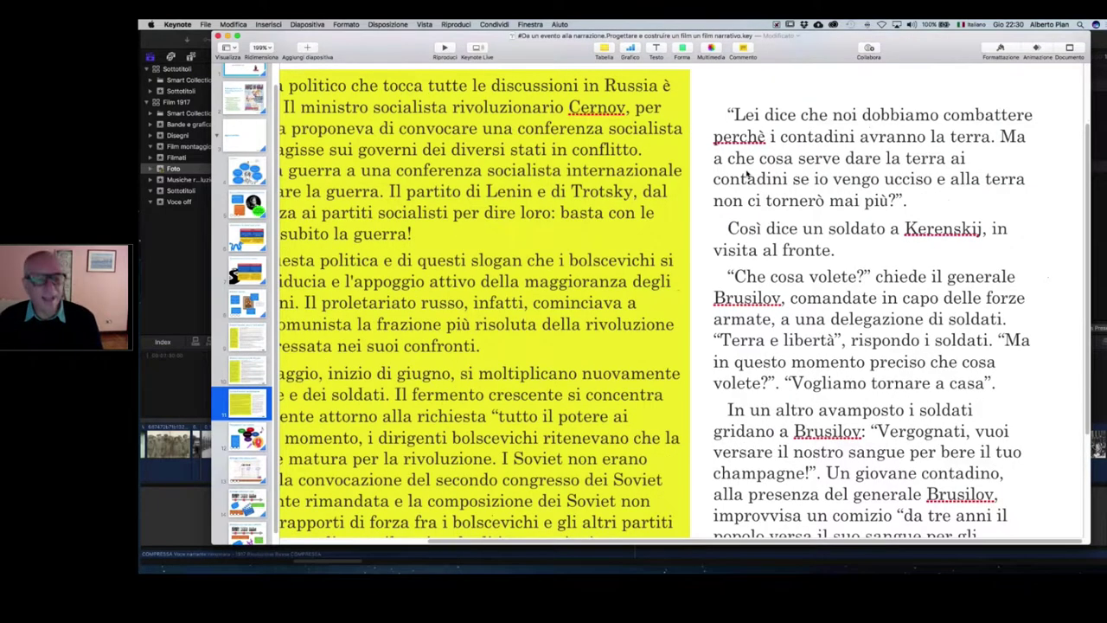
scroll(1023, 375, "up", 1)
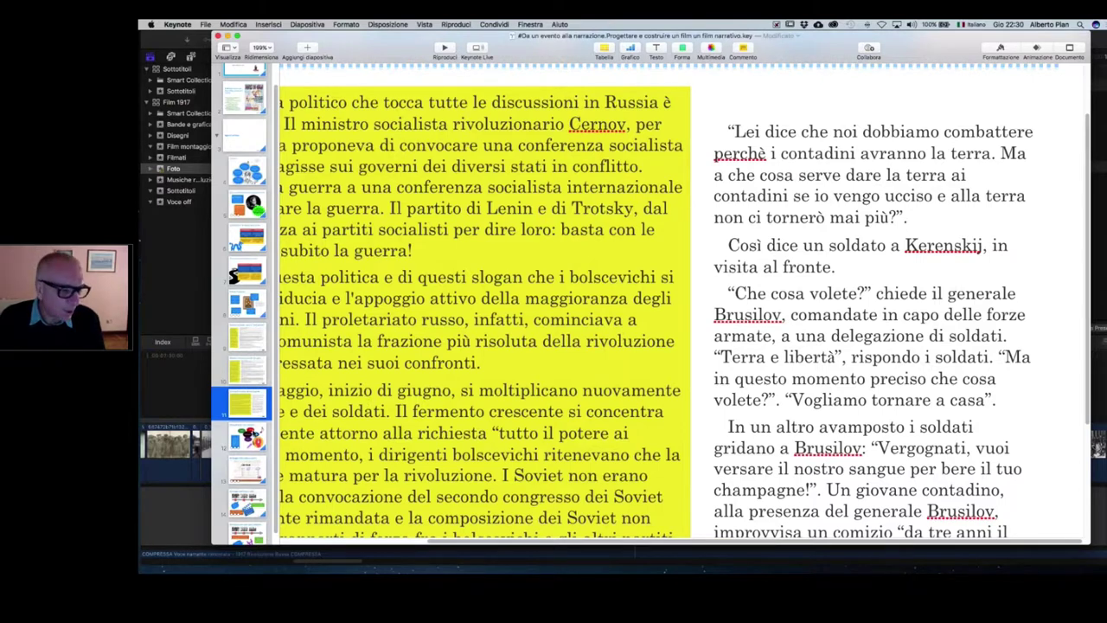
- Go to the slide "Preregistrare la voce narrante" and reduce the zoom to show its whole recitation diagram
key("Down")
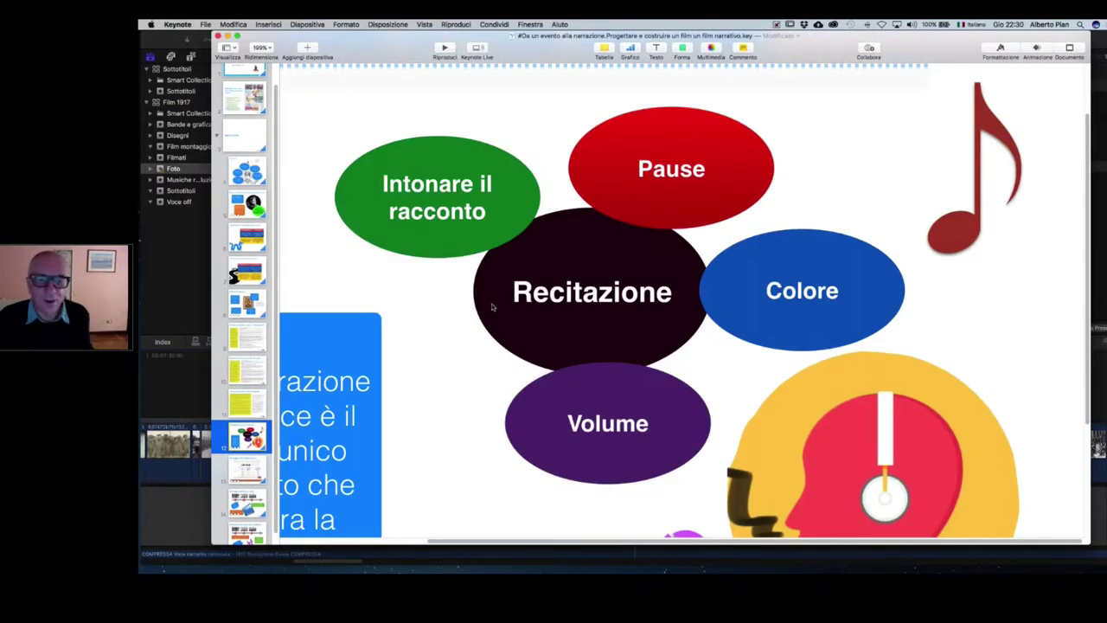
scroll(492, 307, "down", 2)
scroll(492, 307, "down", 3)
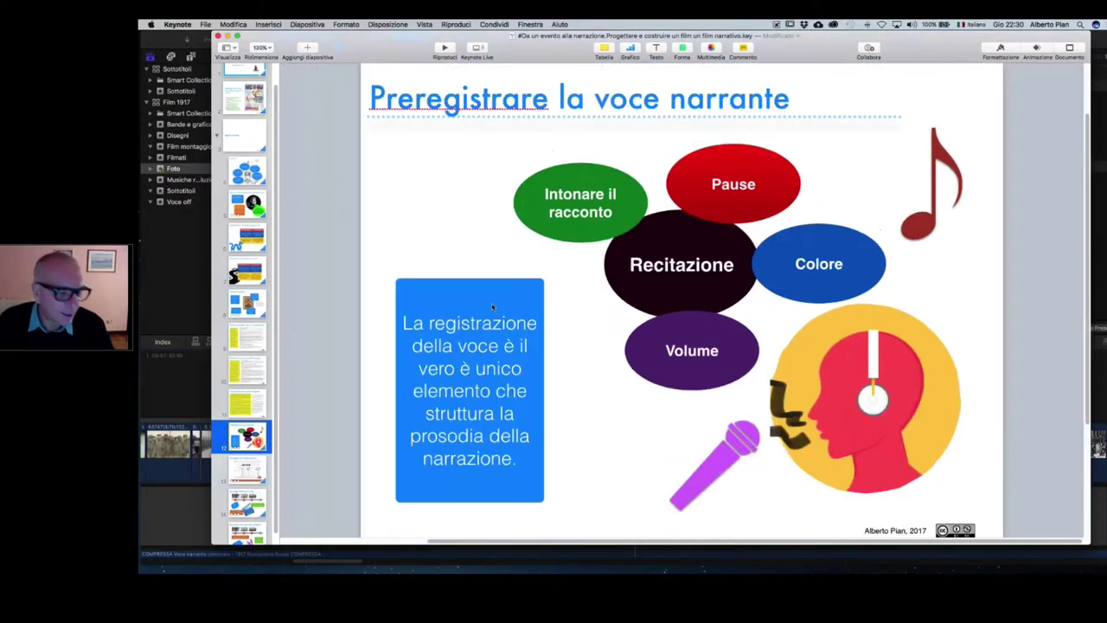
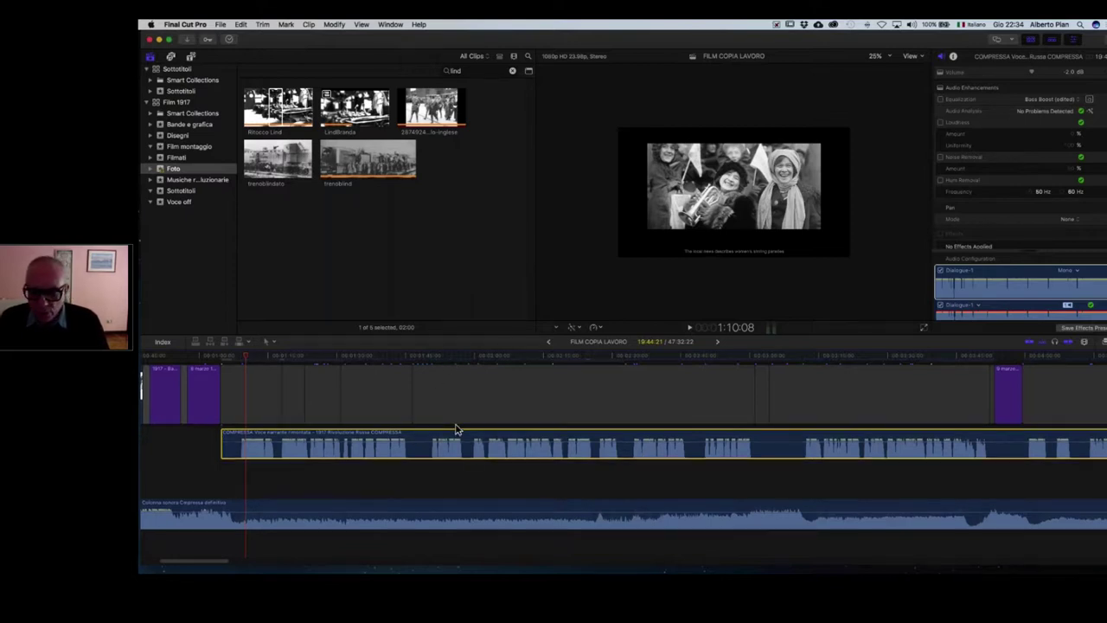
- Examine the recorded narration and soundtrack waveforms against the video clips above them in the FILM COPIA LAVORO timeline
scroll(457, 428, "up", 3)
scroll(455, 427, "down", 3)
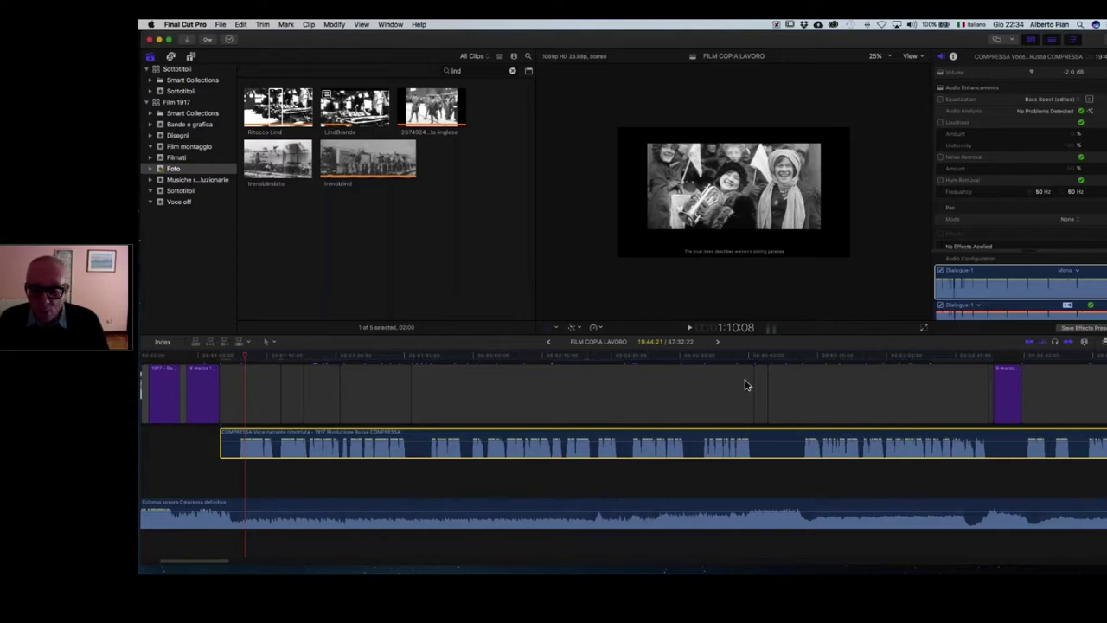
scroll(761, 385, "up", 5)
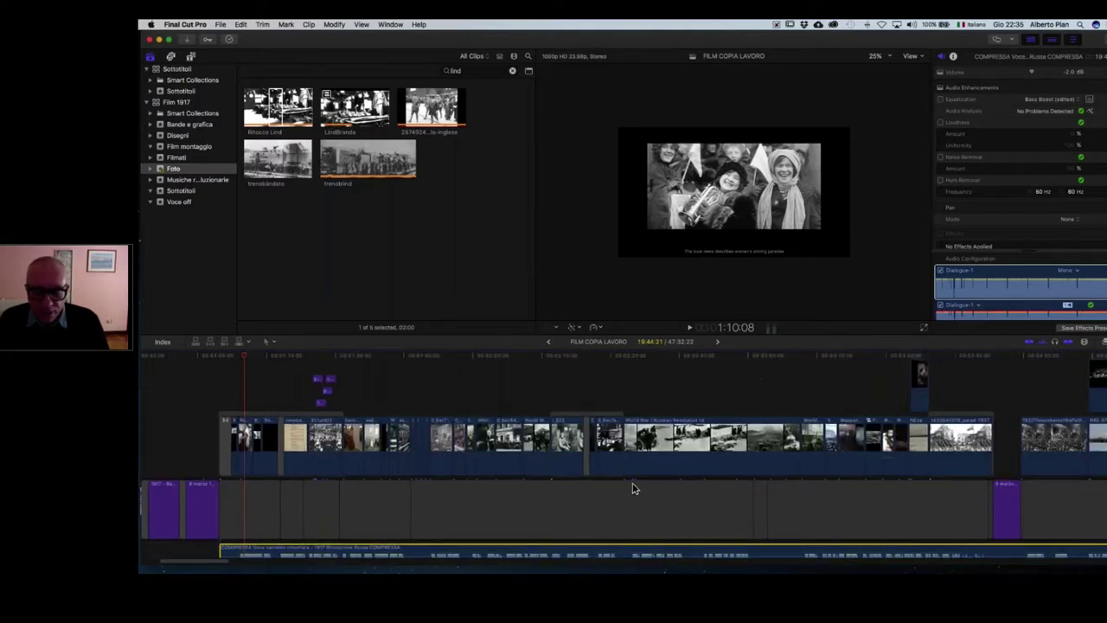
scroll(632, 509, "down", 5)
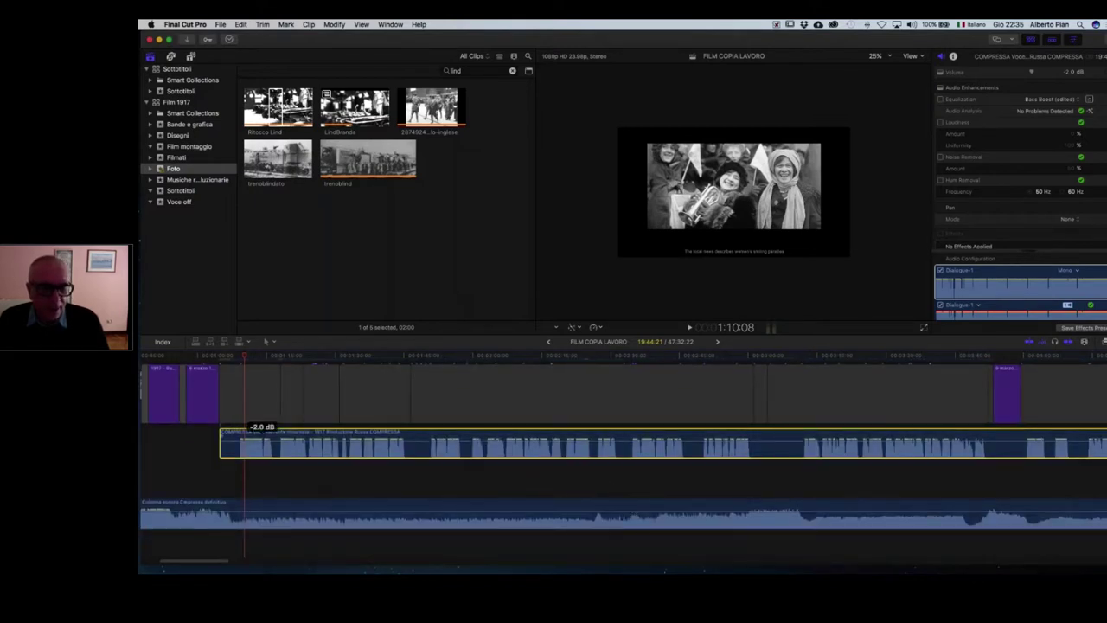
- Switch back to Keynote, open slide 13, "Montaggio della colonna sonora", and enlarge its music search screenshot
key("super+Tab")
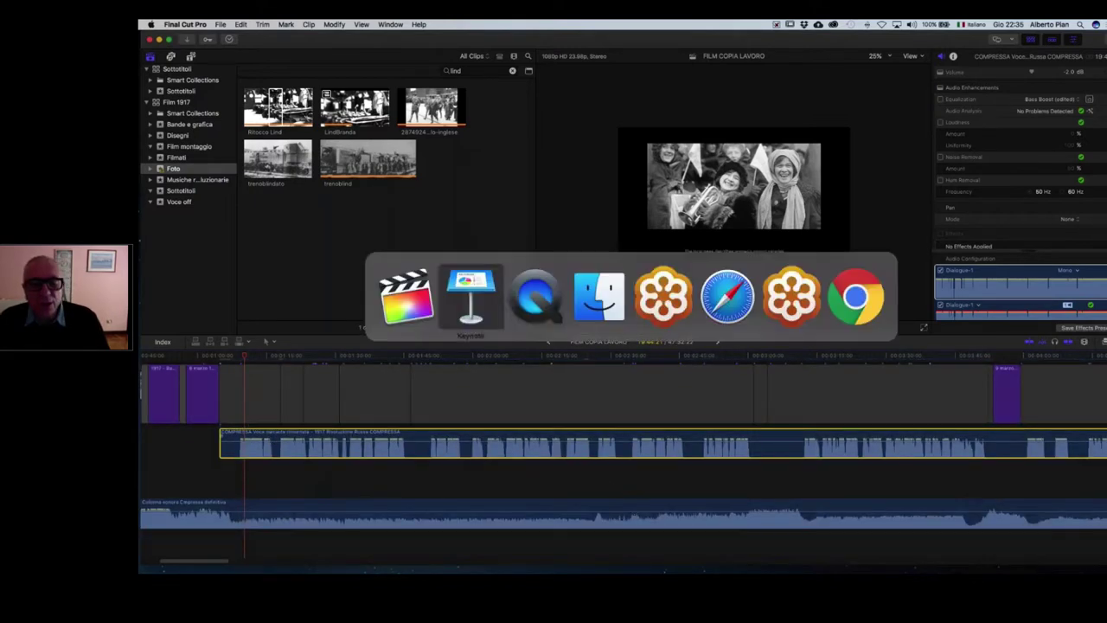
left_click(491, 293)
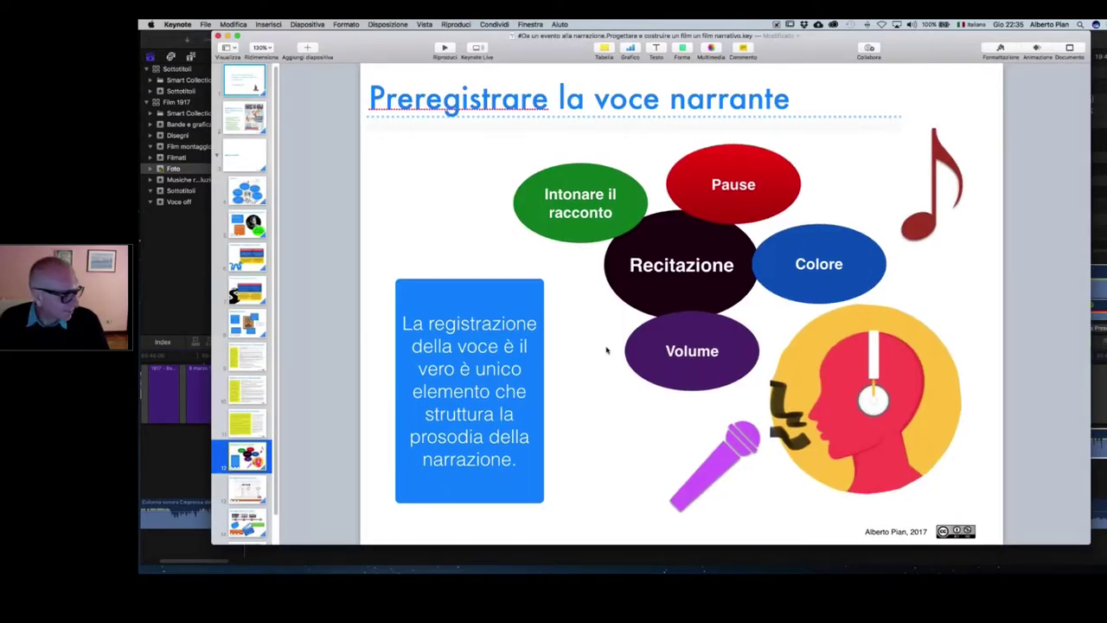
left_click(245, 495)
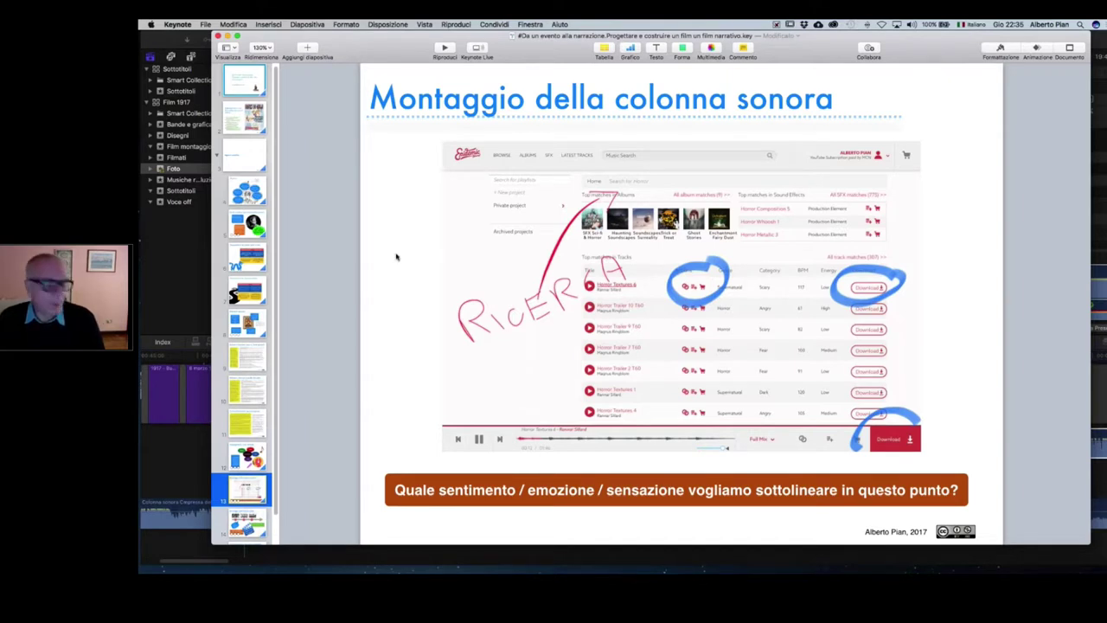
scroll(396, 256, "up", 2)
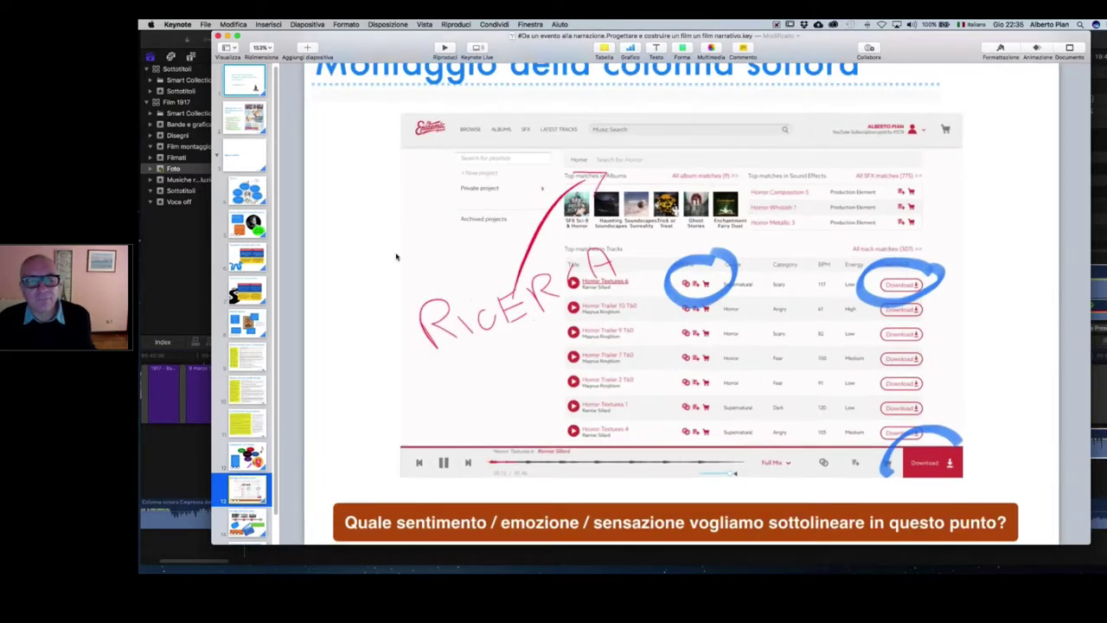
- Examine the Epidemic Sound screenshot on slide 13, from its logo and search area to the horror track results and download controls
scroll(396, 256, "up", 3)
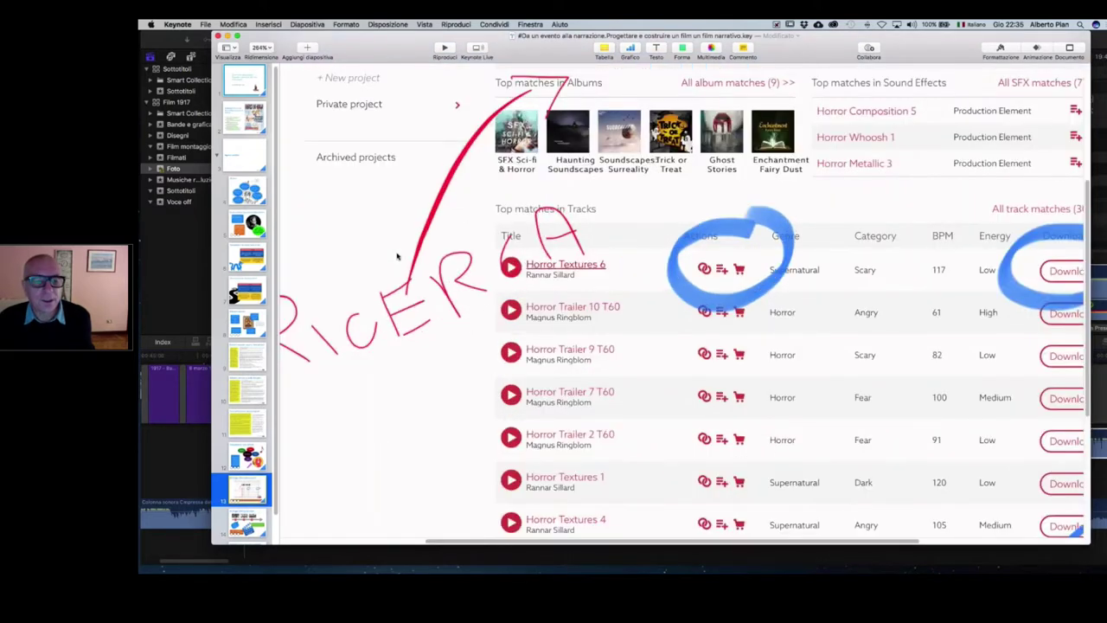
scroll(397, 256, "up", 5)
scroll(397, 256, "left", 3)
scroll(414, 278, "up", 3)
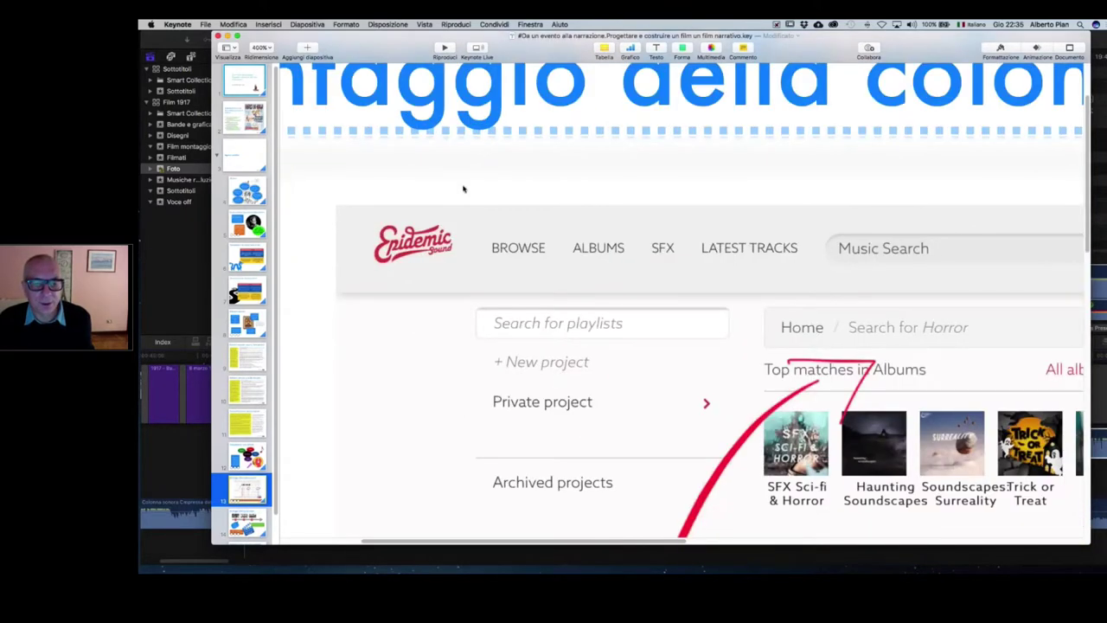
scroll(409, 307, "down", 1)
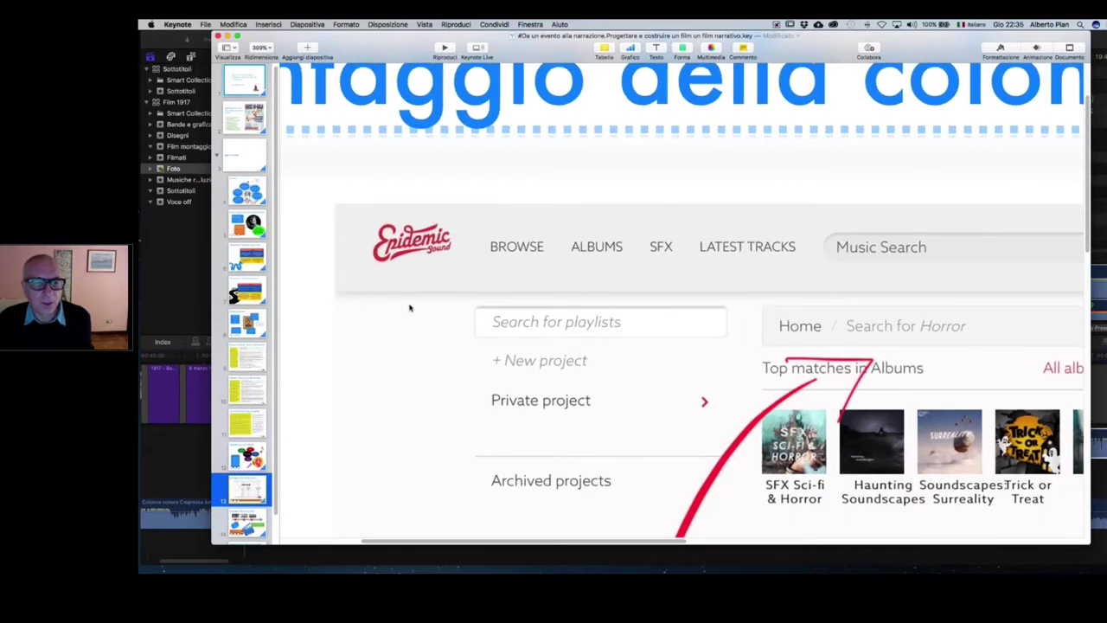
scroll(409, 307, "down", 3)
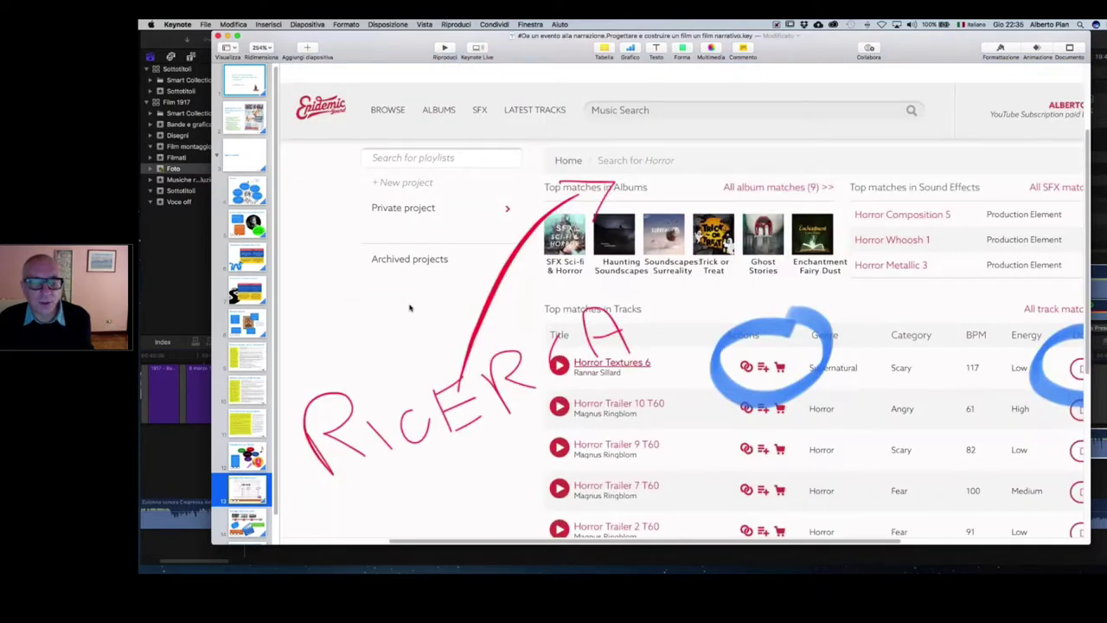
scroll(410, 307, "down", 3)
scroll(409, 307, "up", 3)
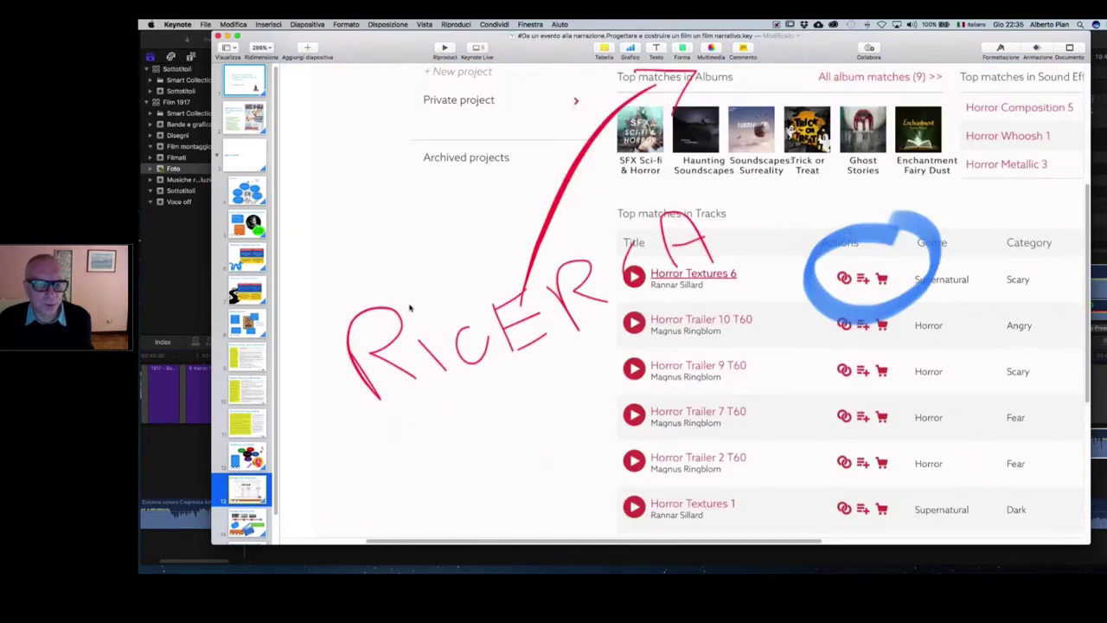
scroll(410, 307, "up", 2)
scroll(410, 307, "up", 3)
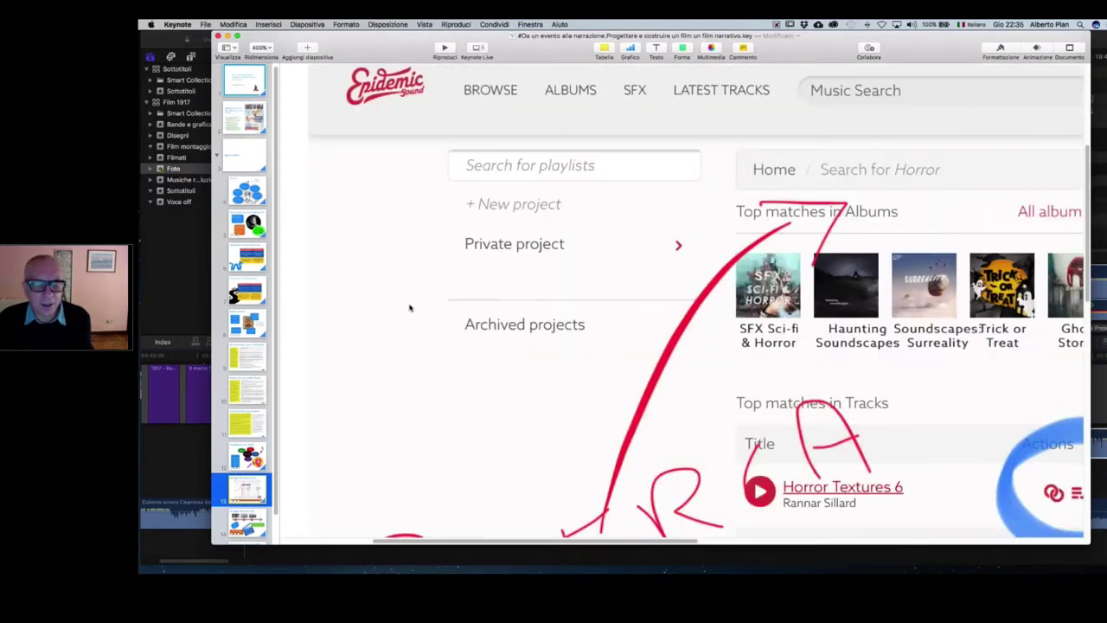
scroll(410, 307, "up", 5)
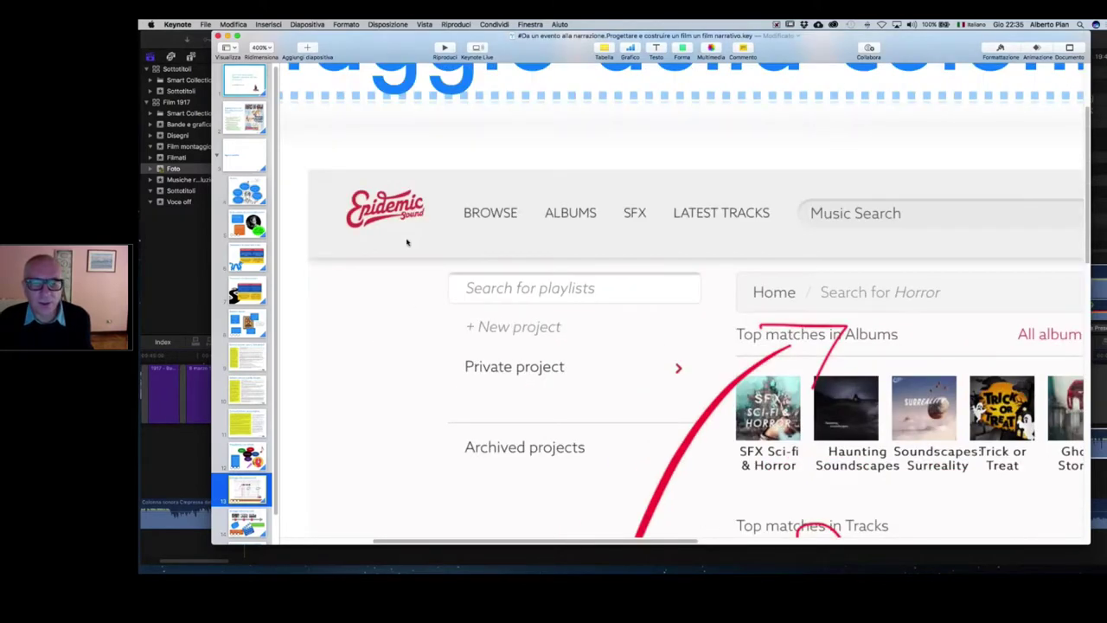
scroll(408, 242, "down", 1)
scroll(411, 243, "down", 3)
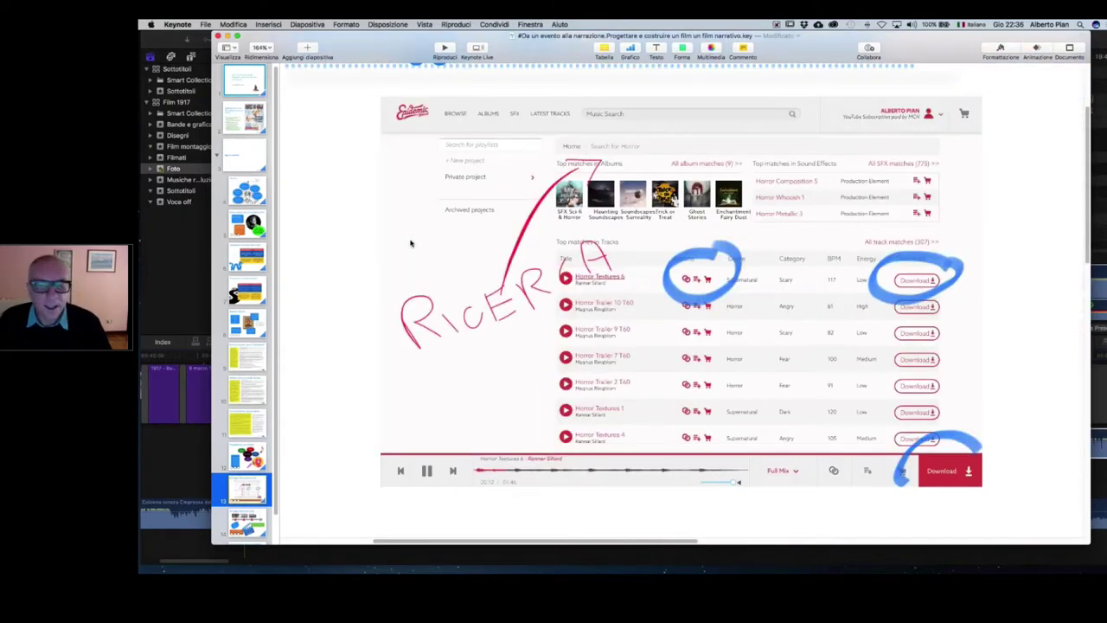
- Switch to Safari, open epidemicsound.com in a new tab and enter the site's music library
key("super+Tab")
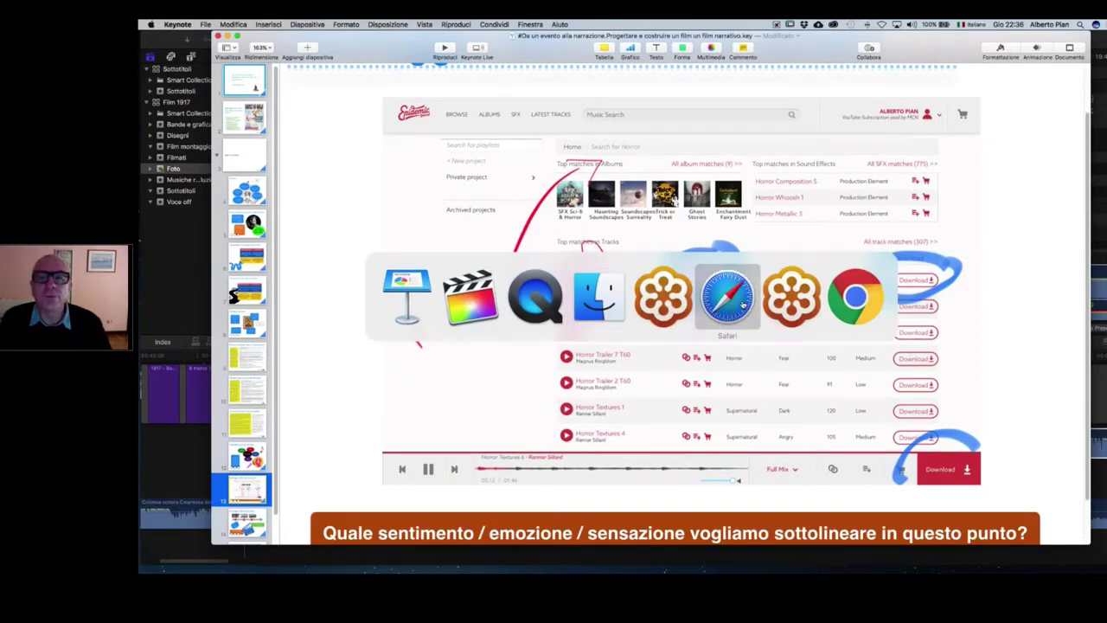
left_click(742, 304)
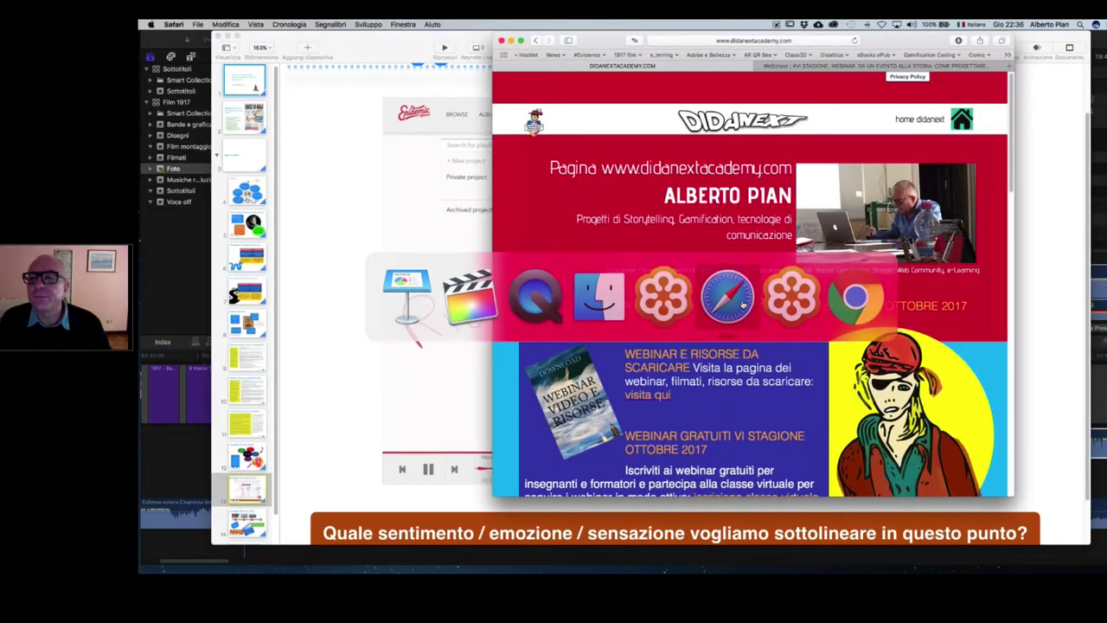
key("super+t")
type("ep")
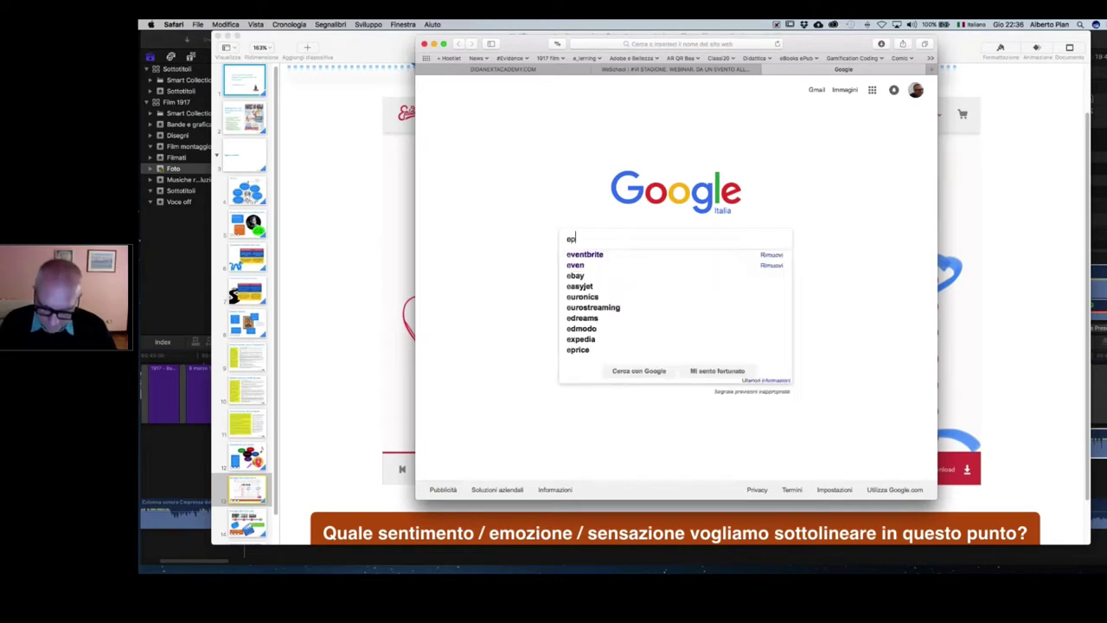
type("ide")
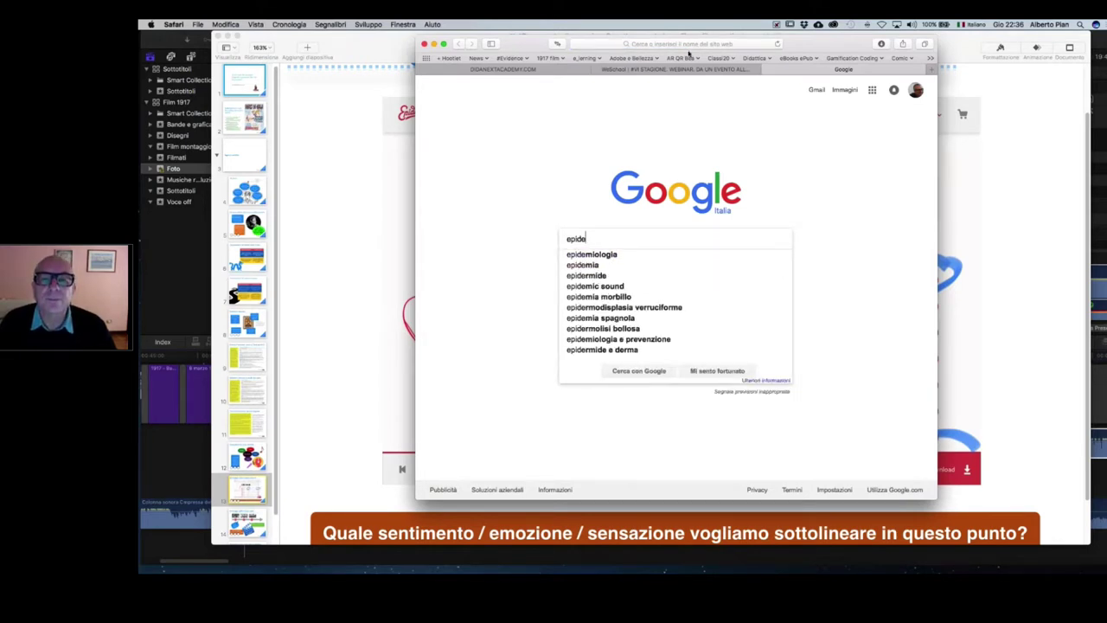
left_click(683, 43)
type("epidemicsound.com — Epidemic Sound | Royalty Free Music Re-i")
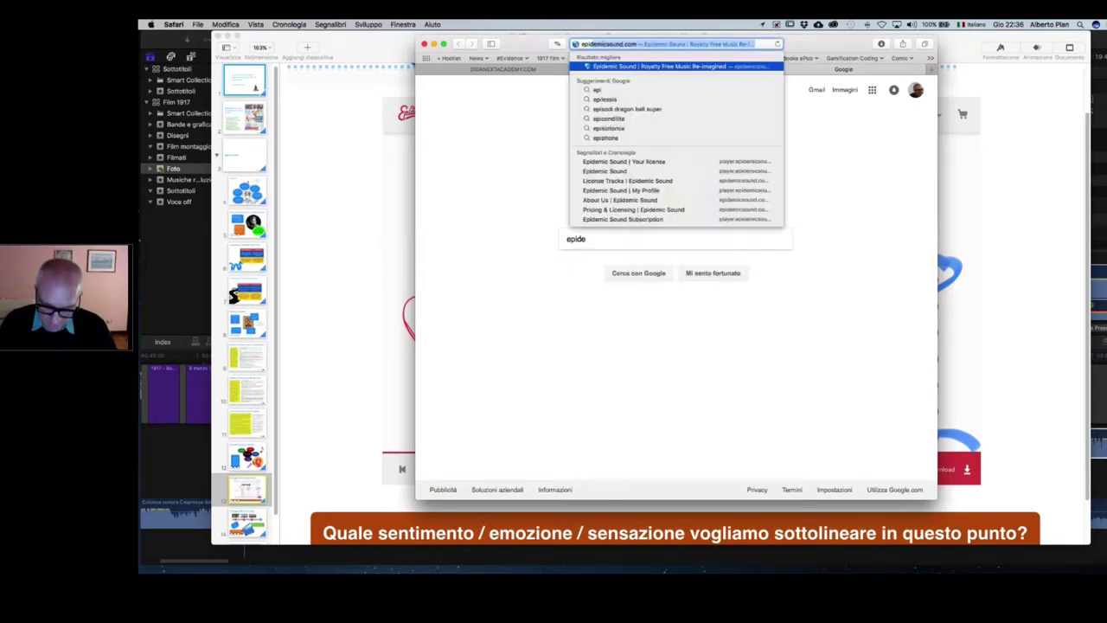
key("Return")
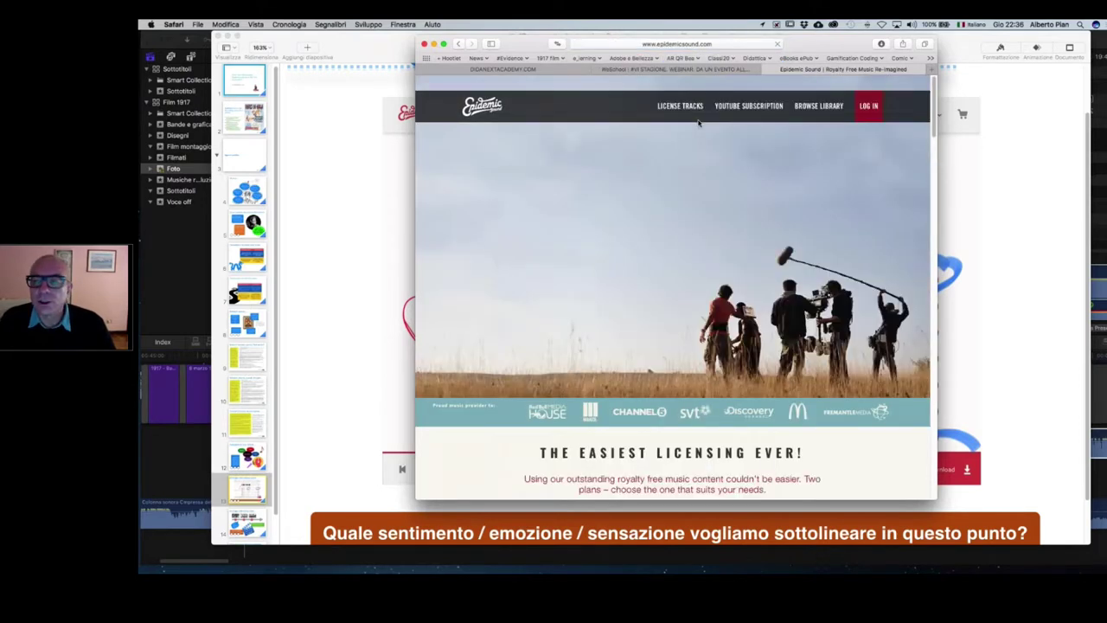
left_click(774, 182)
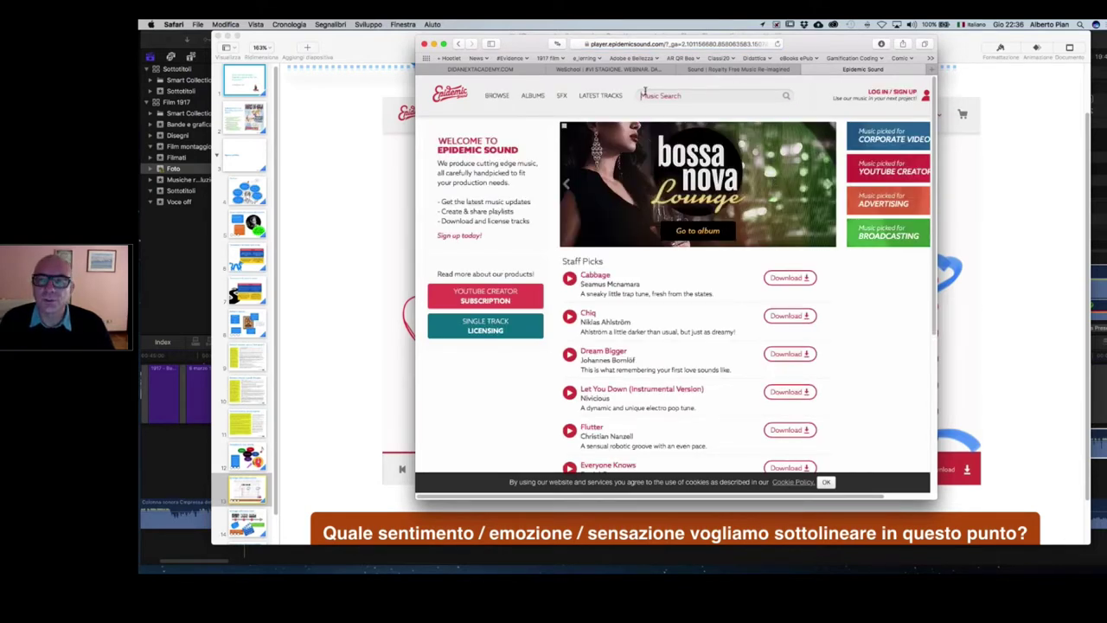
- Search the Epidemic Sound music library for "horror" and show the full results
left_click_drag(800, 43, 784, 42)
left_click(647, 94)
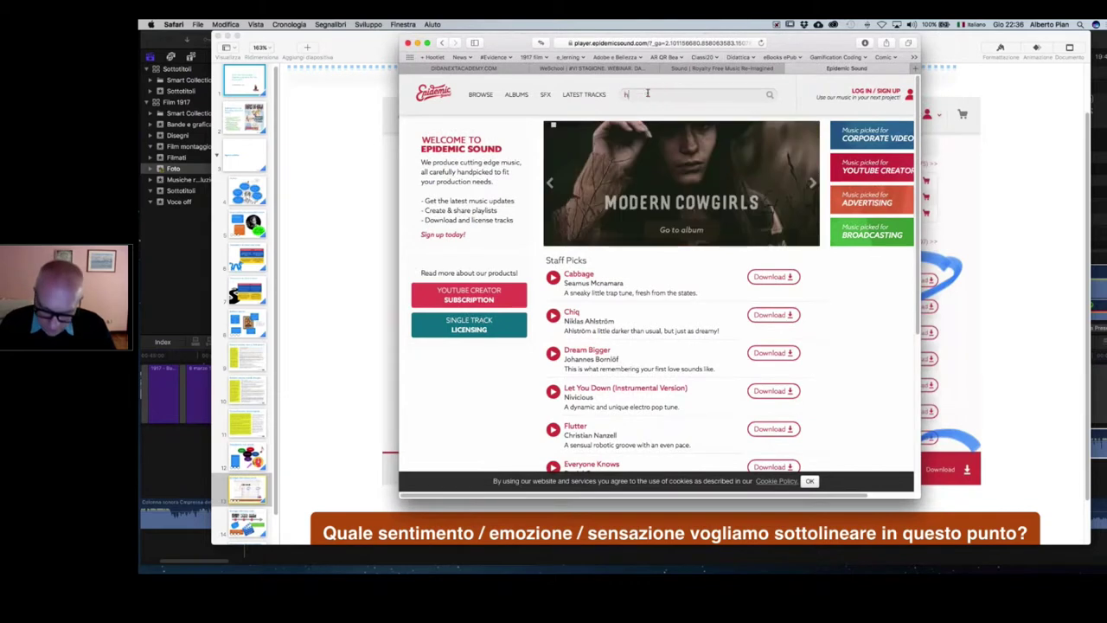
type("horror")
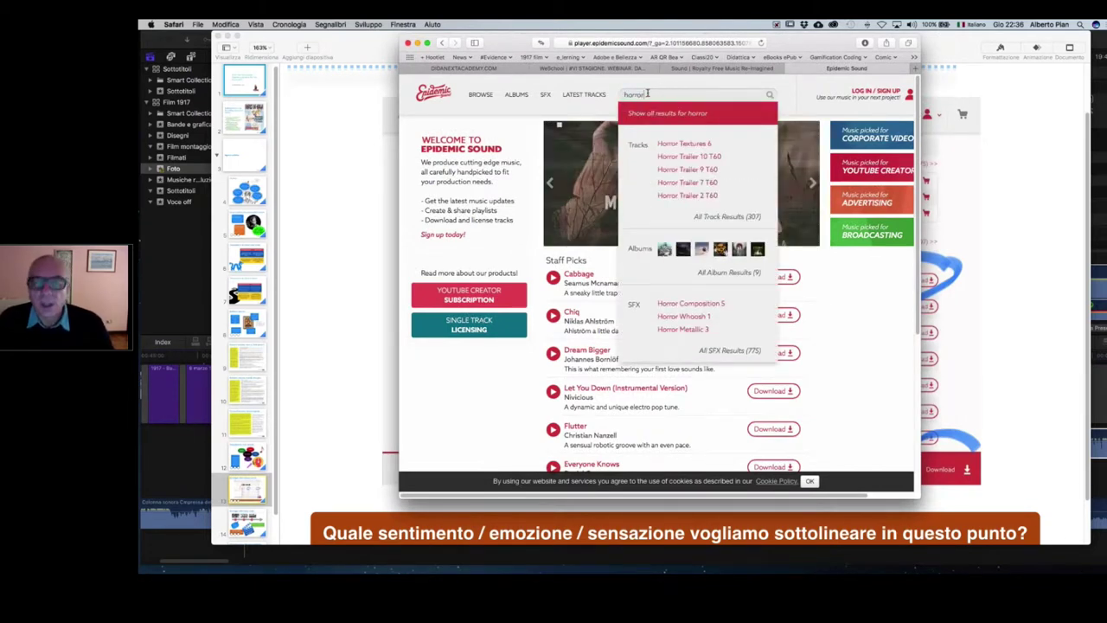
left_click(769, 96)
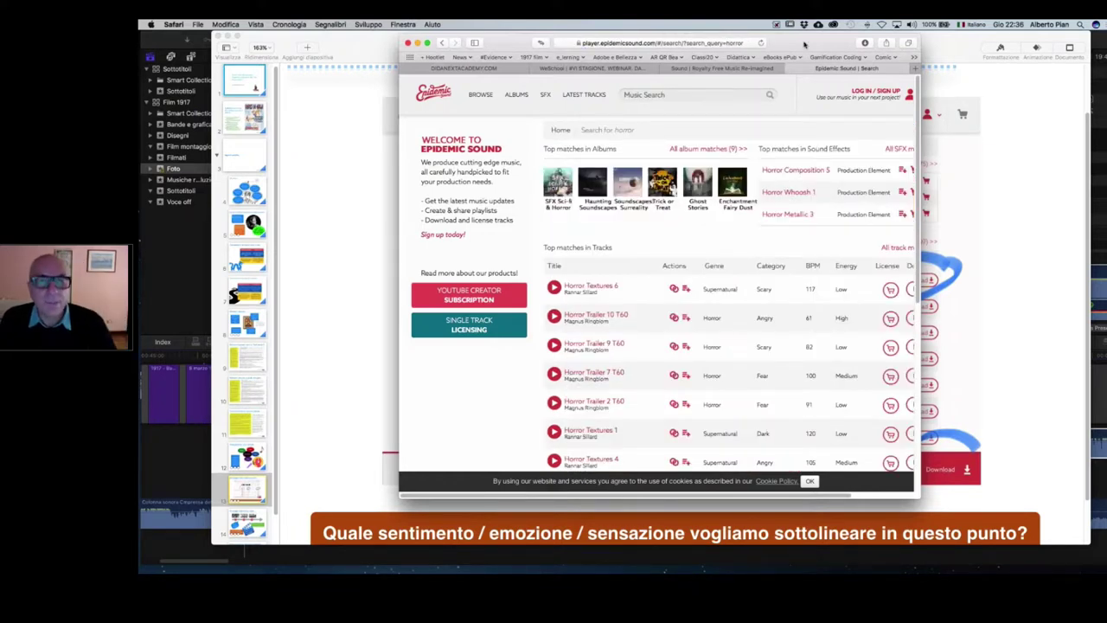
- Enlarge and reposition the browser window so that all columns of the horror search results fit
left_click_drag(804, 44, 773, 42)
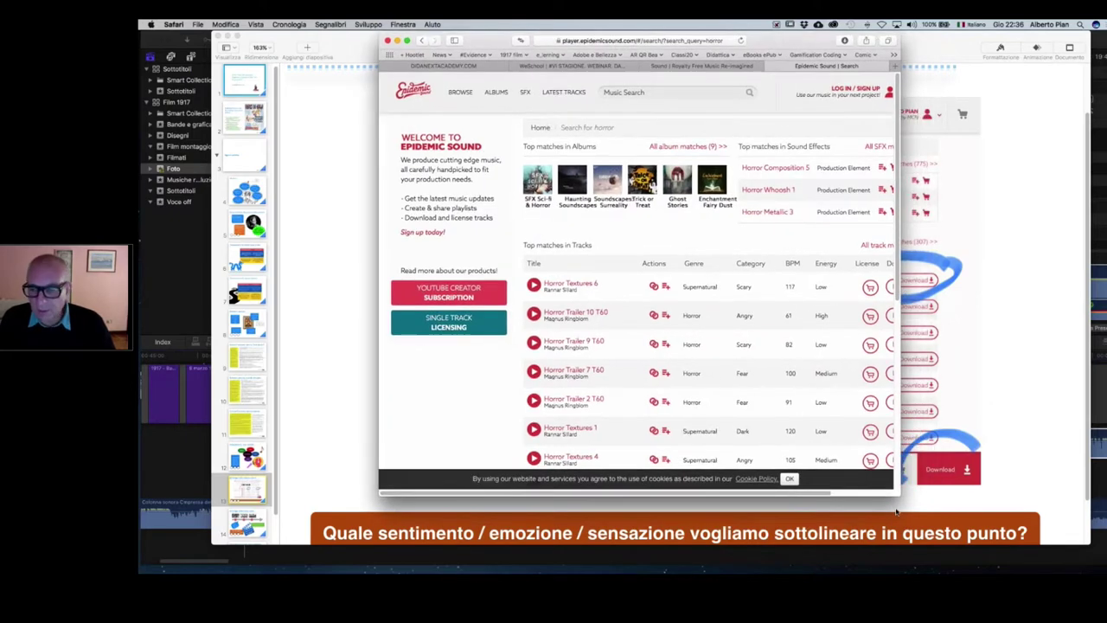
left_click_drag(897, 494, 927, 516)
double_click(899, 41)
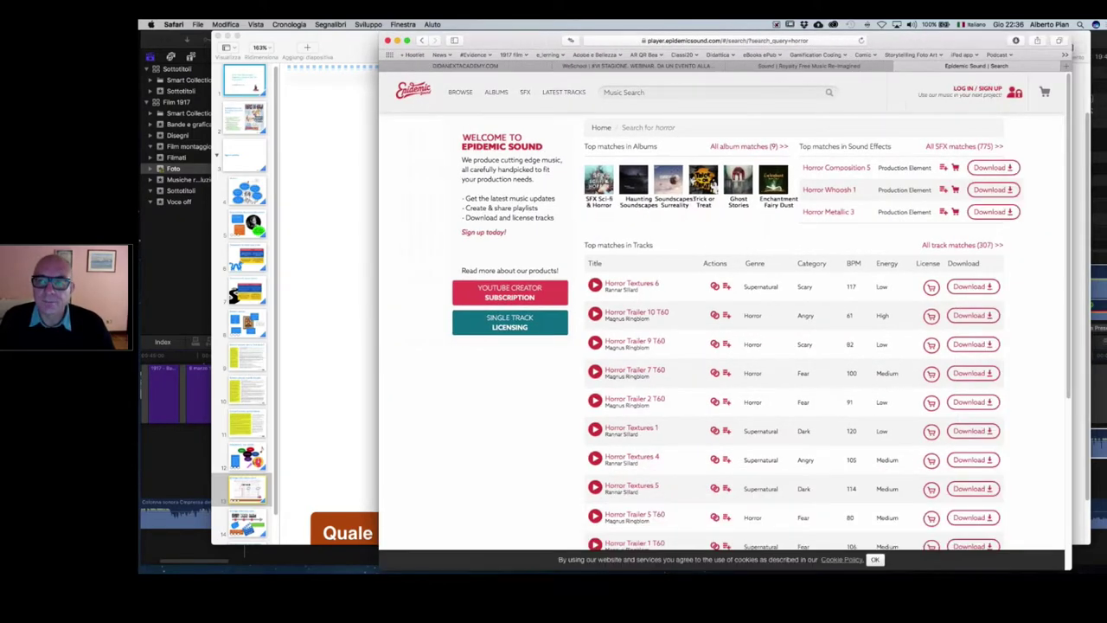
left_click_drag(899, 42, 853, 40)
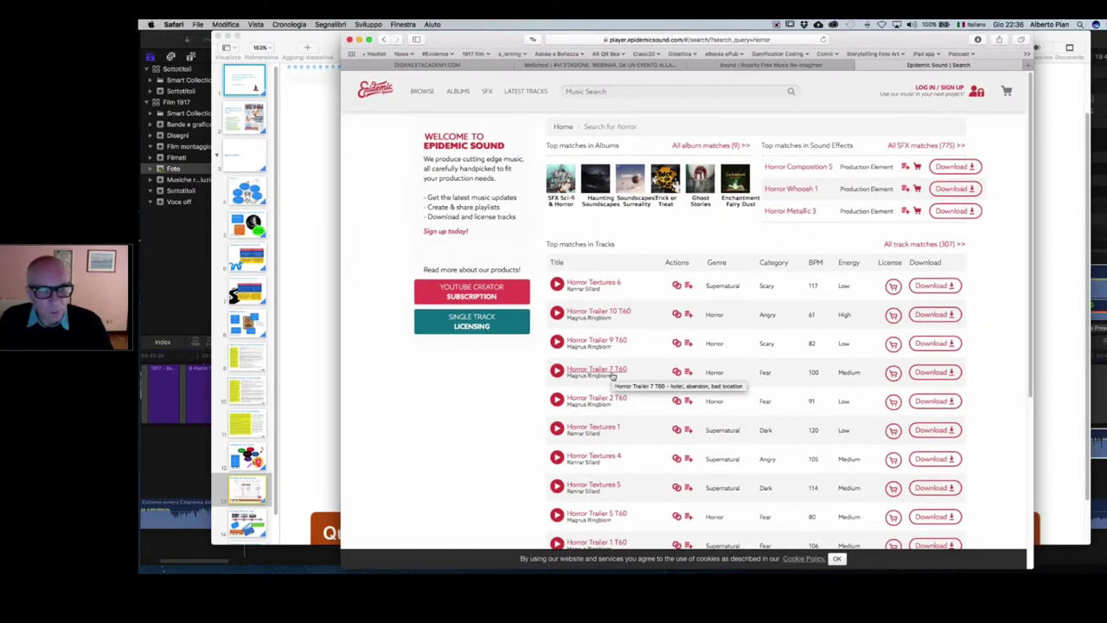
- Listen to the beginning of the track Horror Textures 6 from the search results and pause the playback
scroll(611, 377, "down", 1)
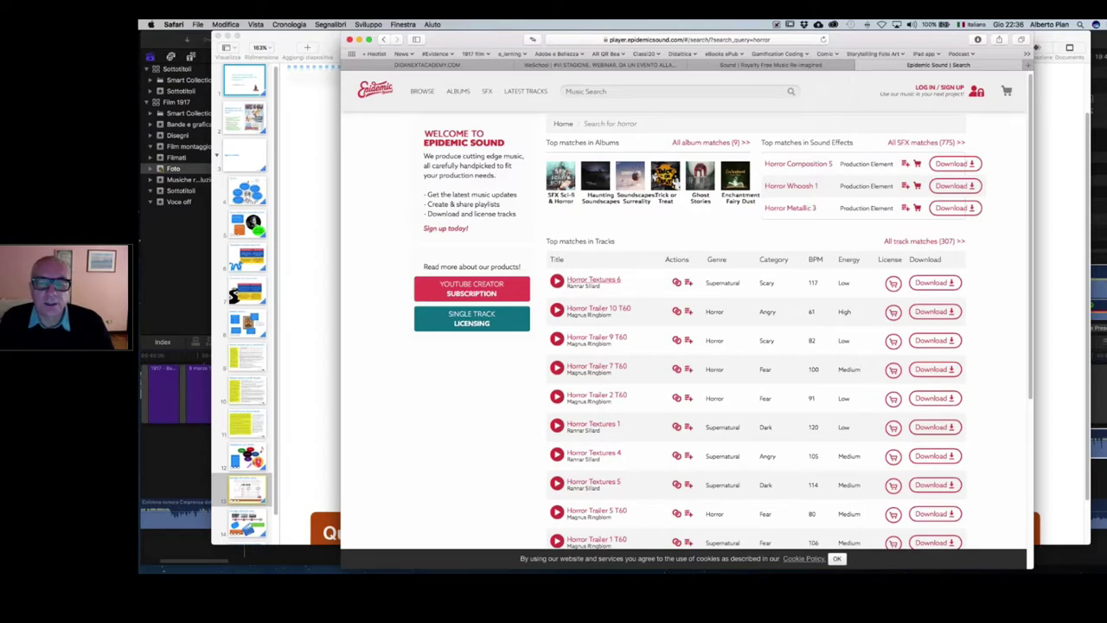
scroll(597, 286, "down", 4)
left_click(557, 164)
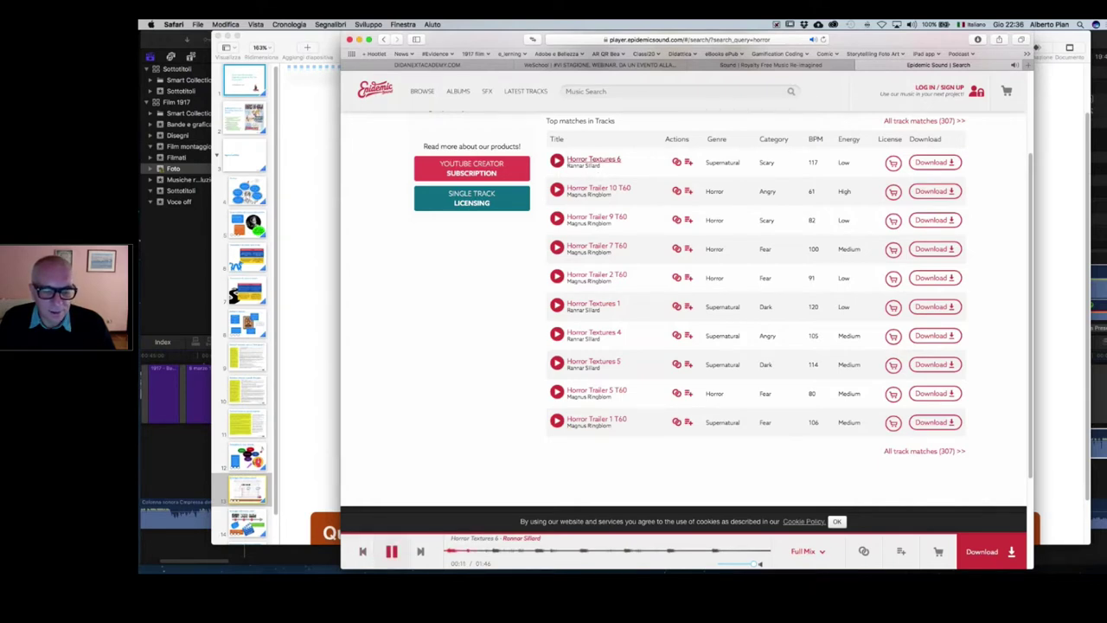
left_click(391, 551)
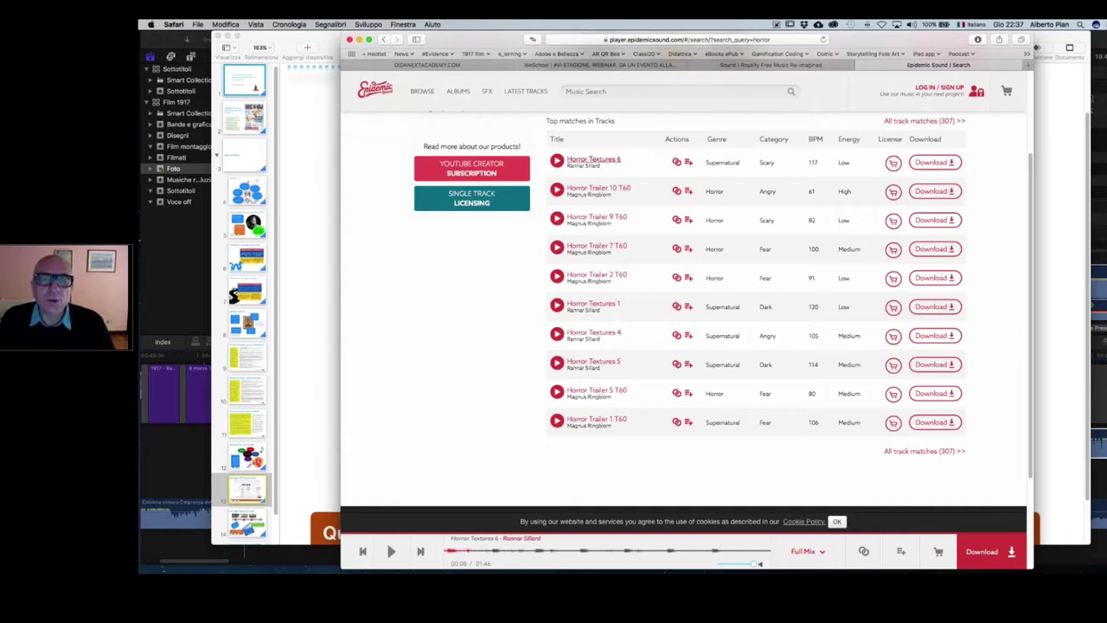
scroll(684, 303, "up", 1)
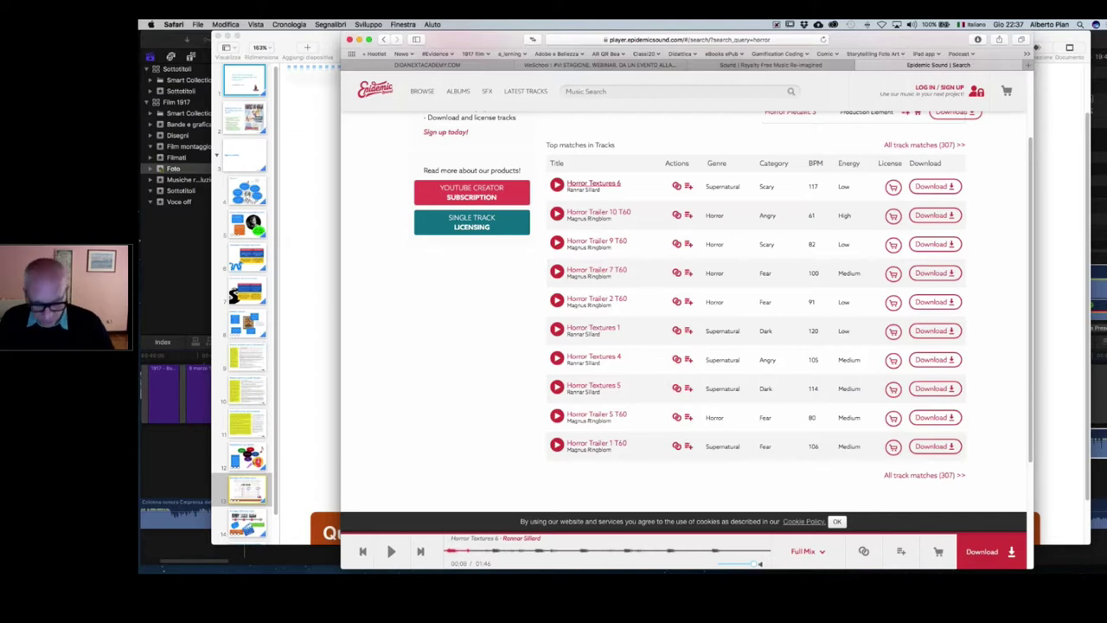
- Switch to Final Cut Pro and examine the narration and soundtrack waveforms along the FILM COPIA LAVORO timeline against the video clips
key("super+Tab")
key("super+Tab")
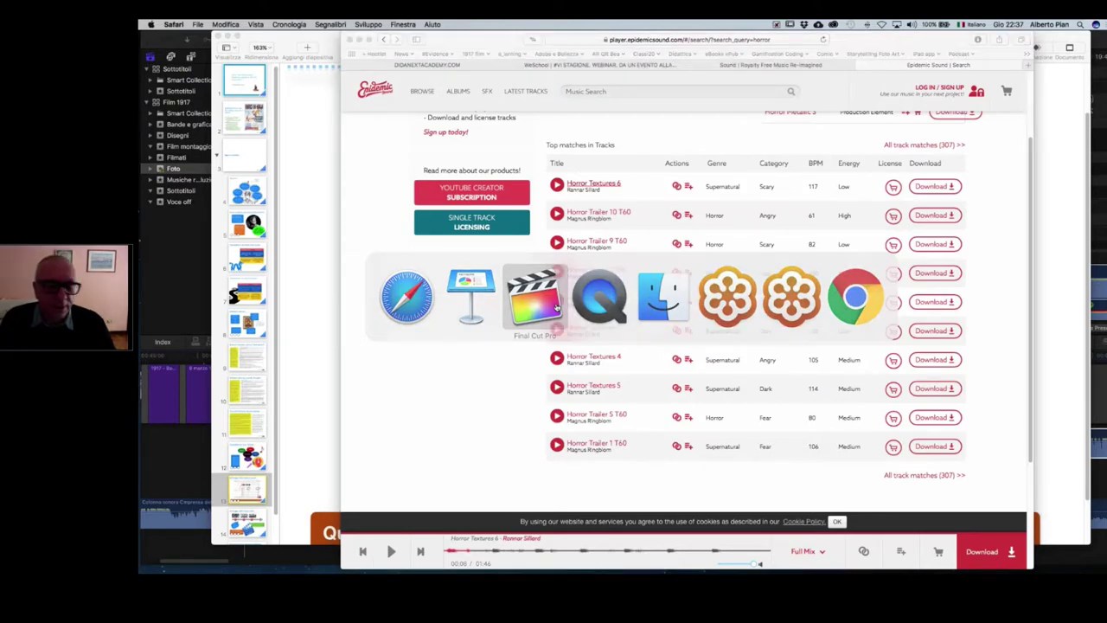
scroll(447, 402, "right", 15)
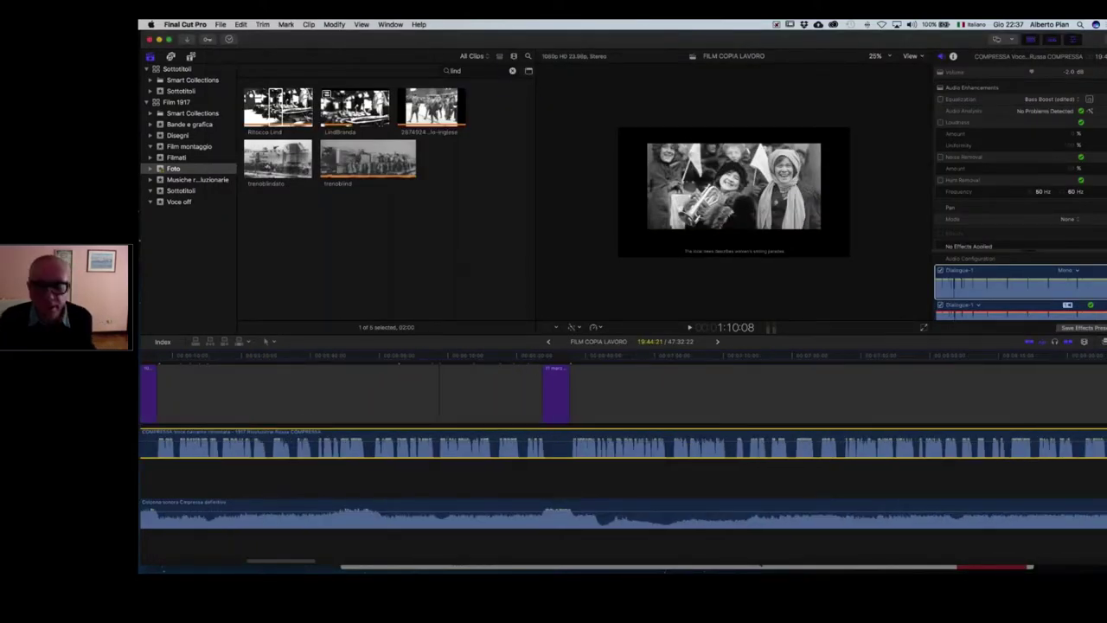
scroll(445, 403, "right", 6)
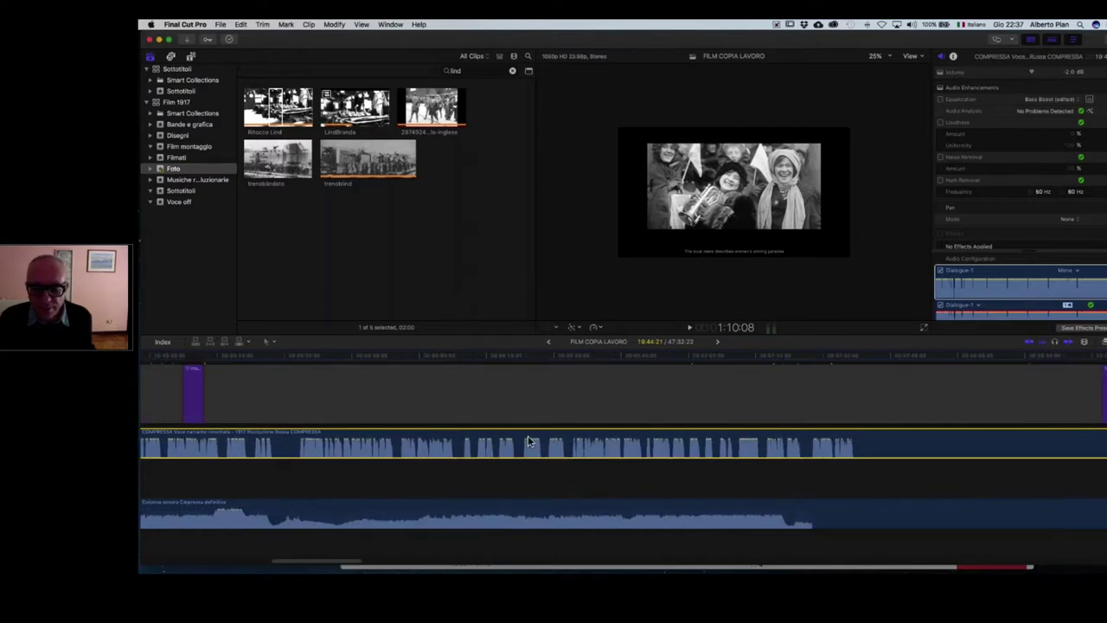
scroll(528, 440, "right", 10)
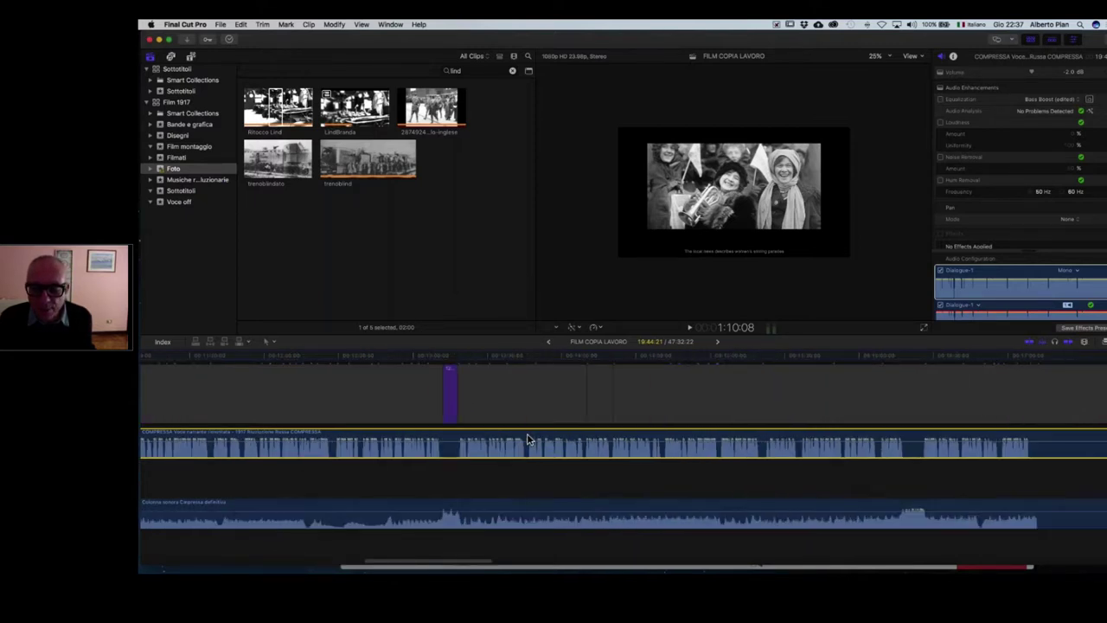
scroll(528, 439, "right", 15)
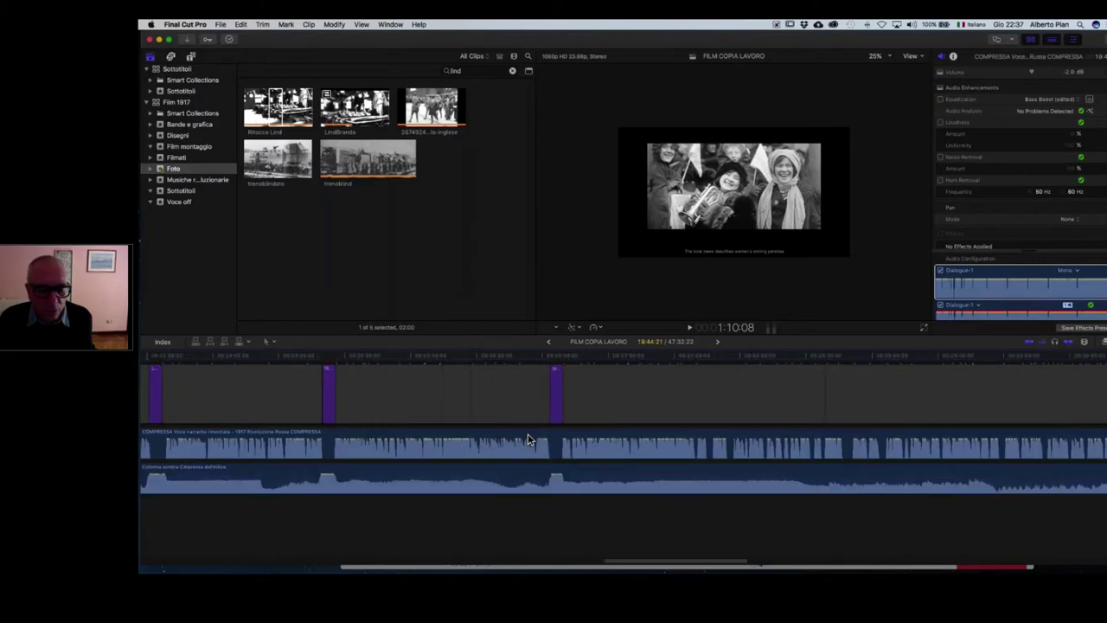
scroll(527, 439, "right", 5)
scroll(527, 439, "up", 5)
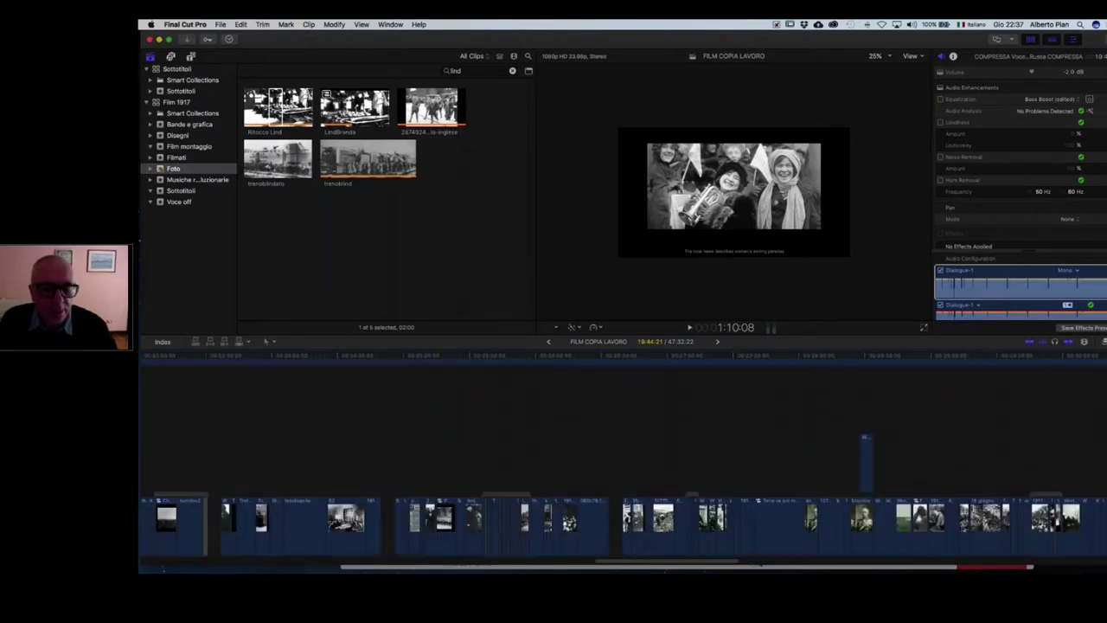
scroll(528, 467, "down", 5)
- Look through scenes of the FILM COPIA LAVORO timeline and place the playhead at 17:44:19, on the aerial view of the palace
left_click(482, 361)
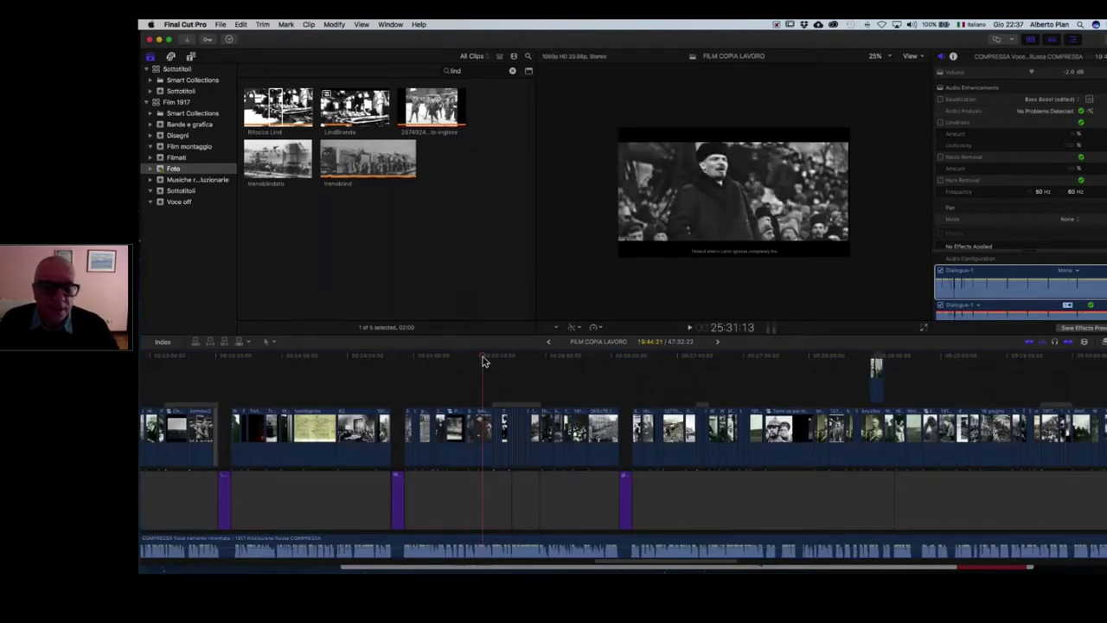
left_click_drag(482, 361, 242, 362)
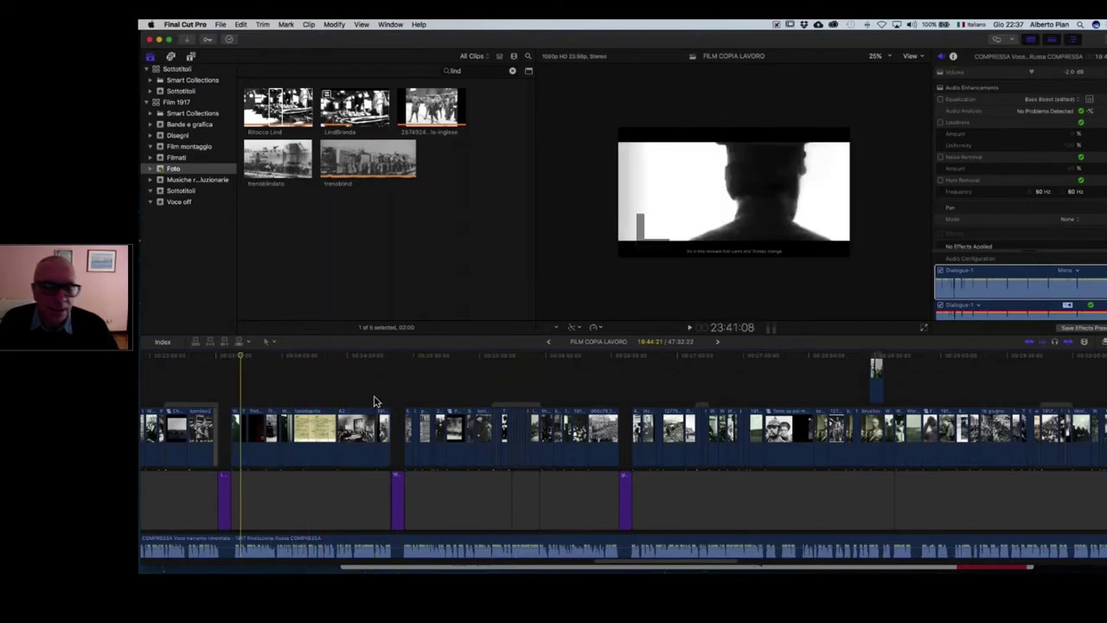
scroll(376, 400, "left", 15)
left_click(362, 362)
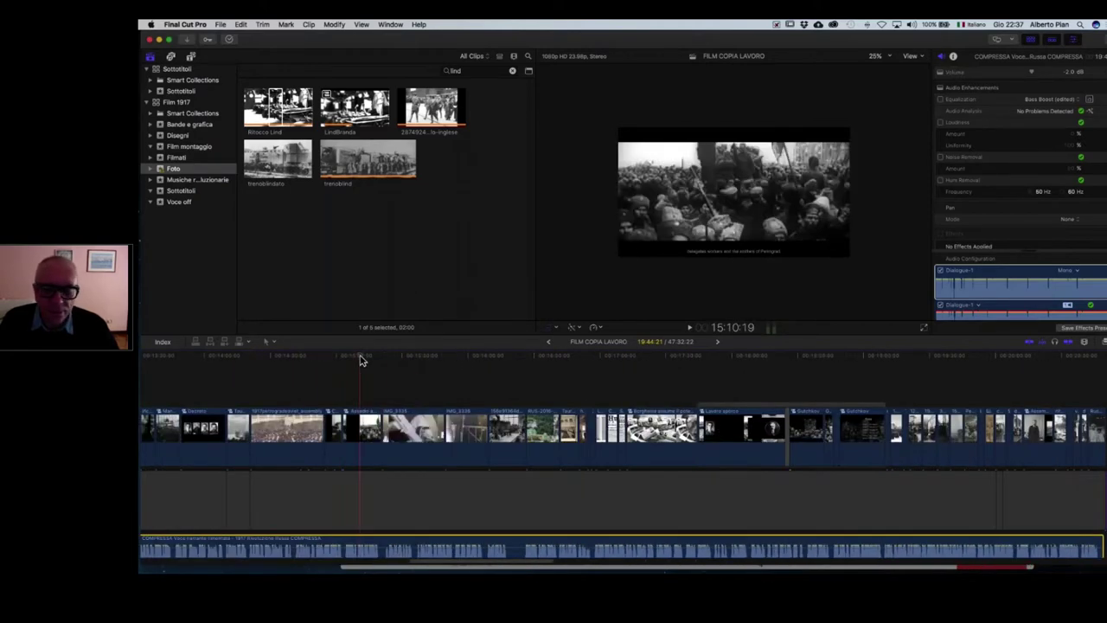
left_click(748, 364)
left_click(699, 366)
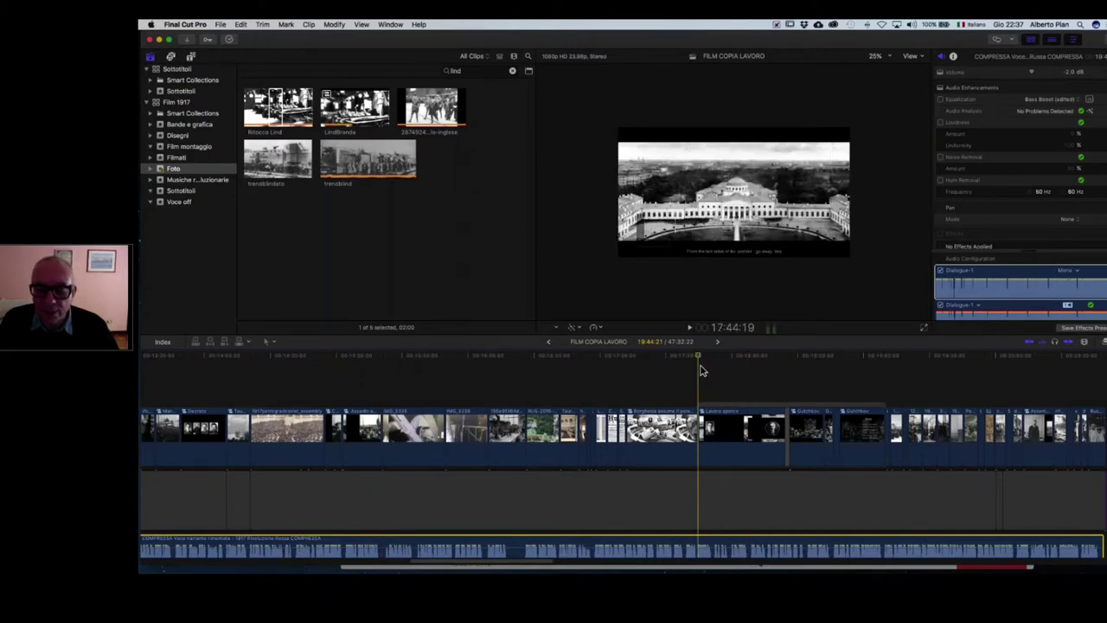
- Play the palace scene from 17:44:19, look back through the preceding scenes of the FILM COPIA LAVORO timeline, and stop at 16:55:18
key("space")
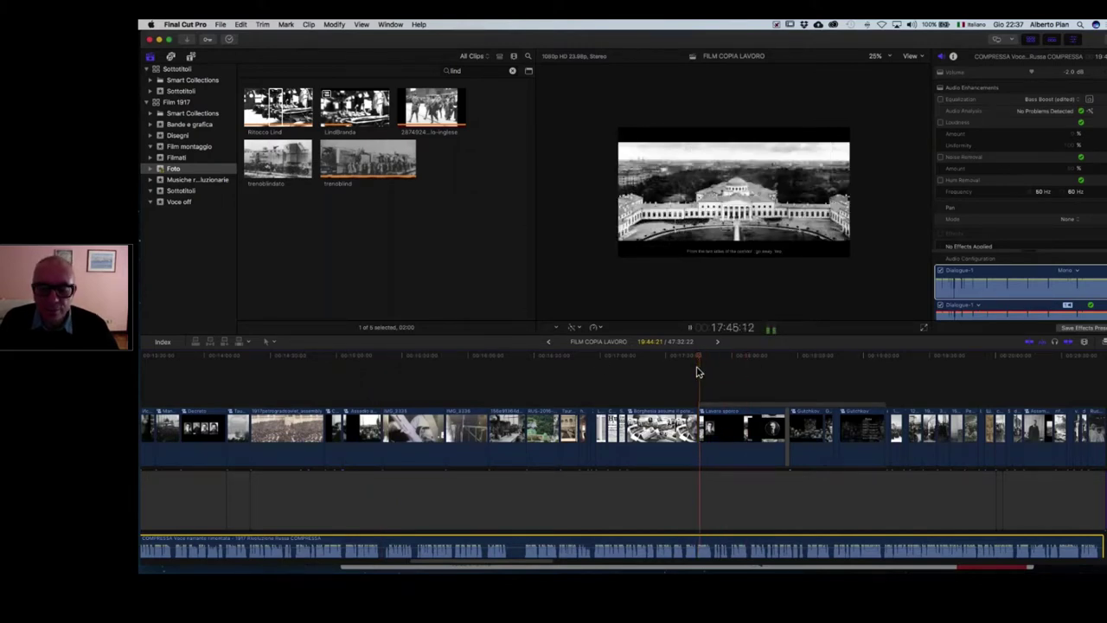
scroll(696, 370, "right", 2)
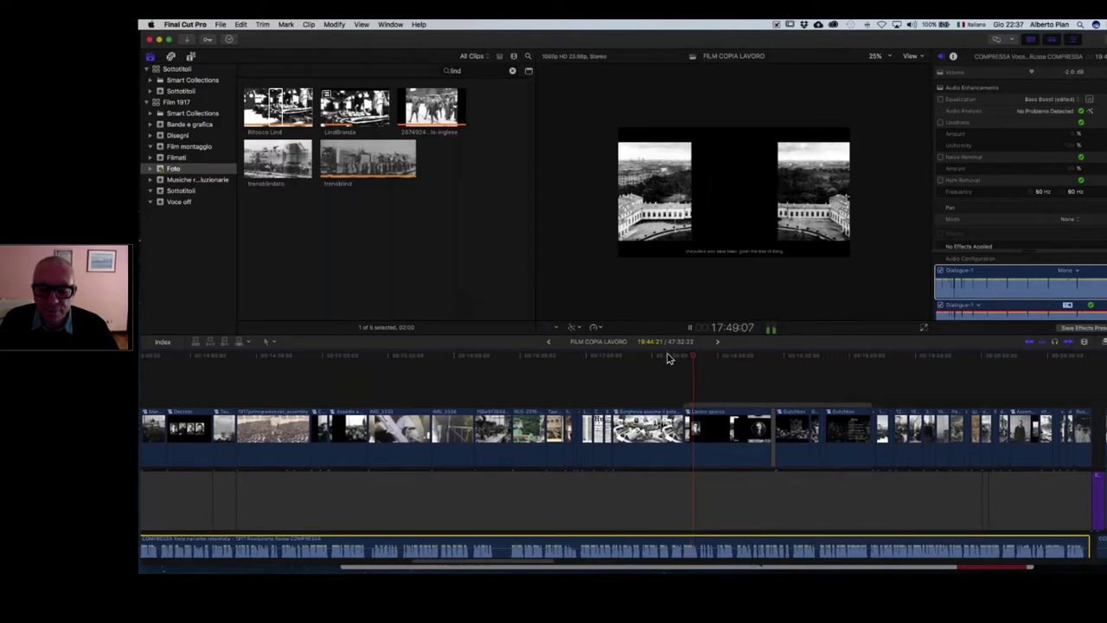
left_click(667, 357)
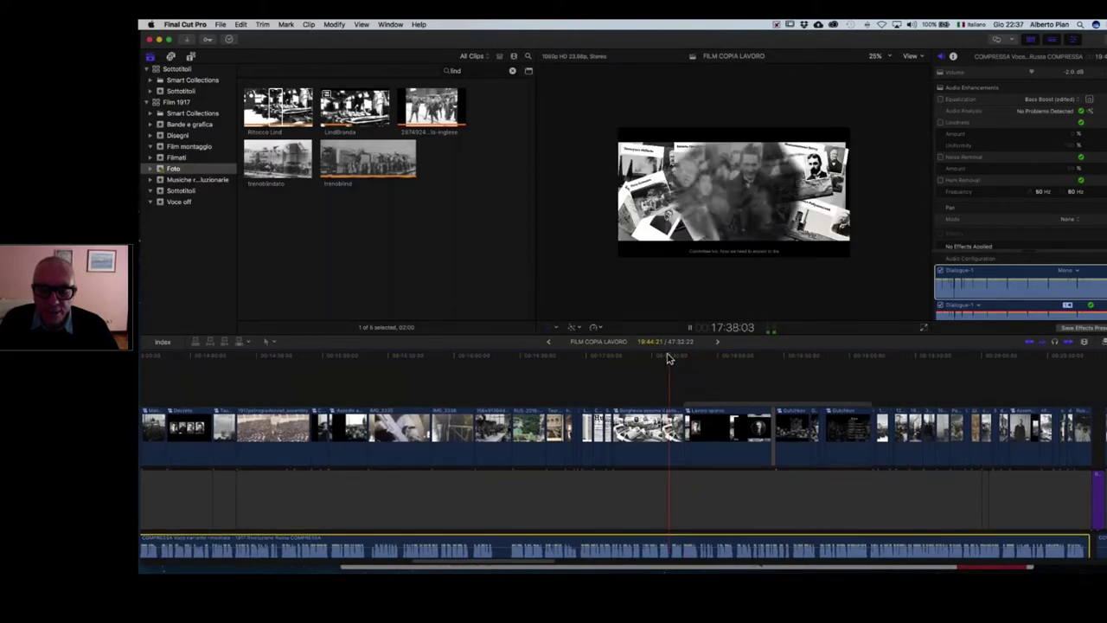
scroll(648, 359, "right", 2)
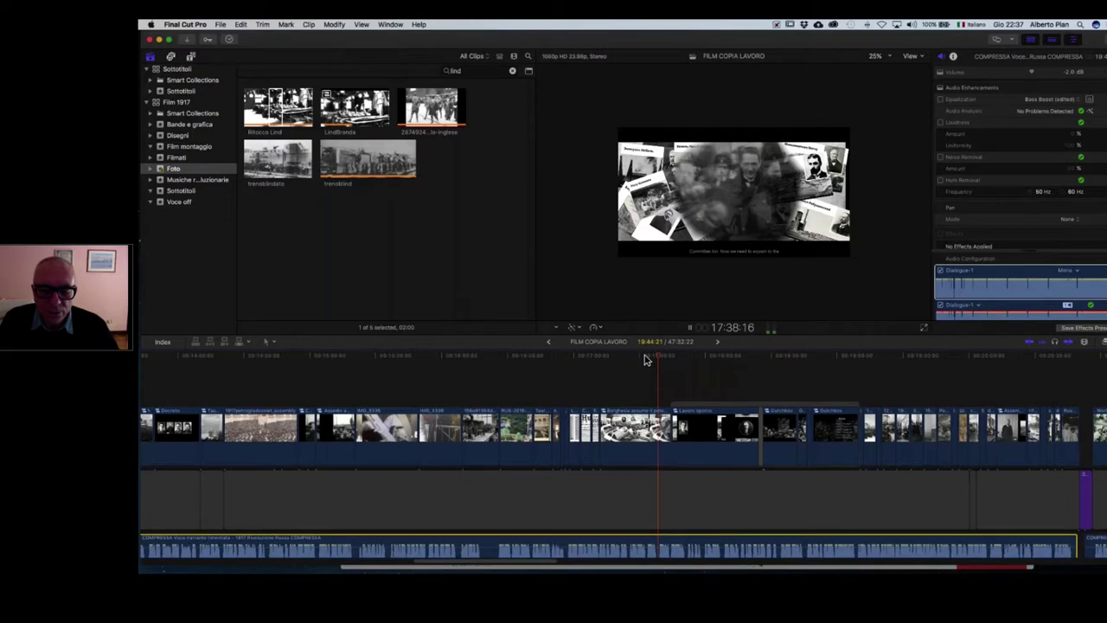
left_click(594, 357)
left_click(568, 358)
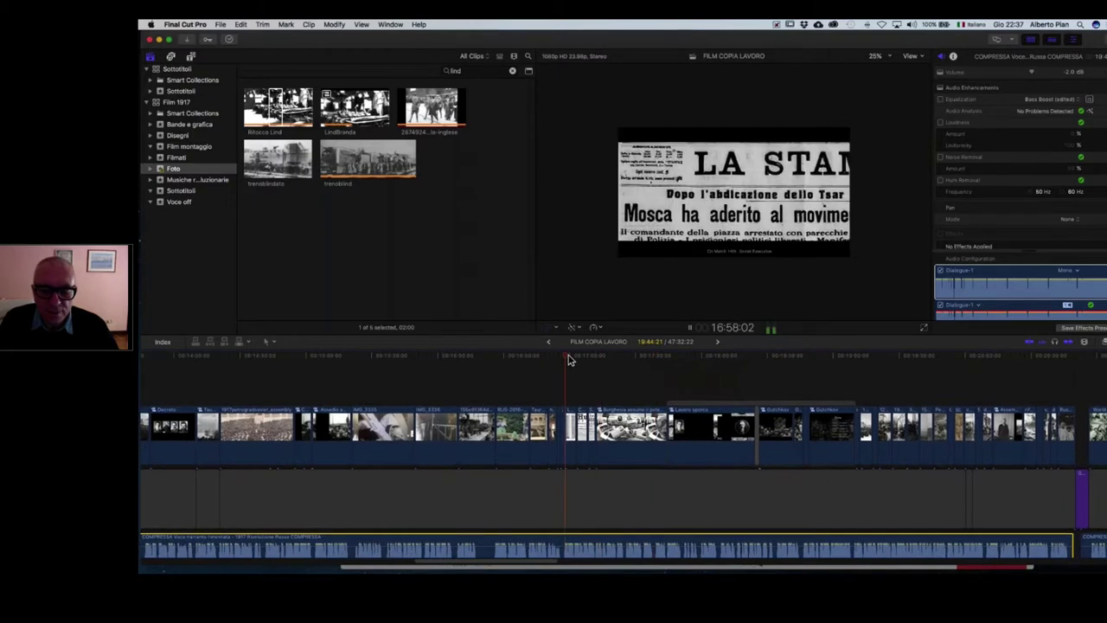
left_click(558, 359)
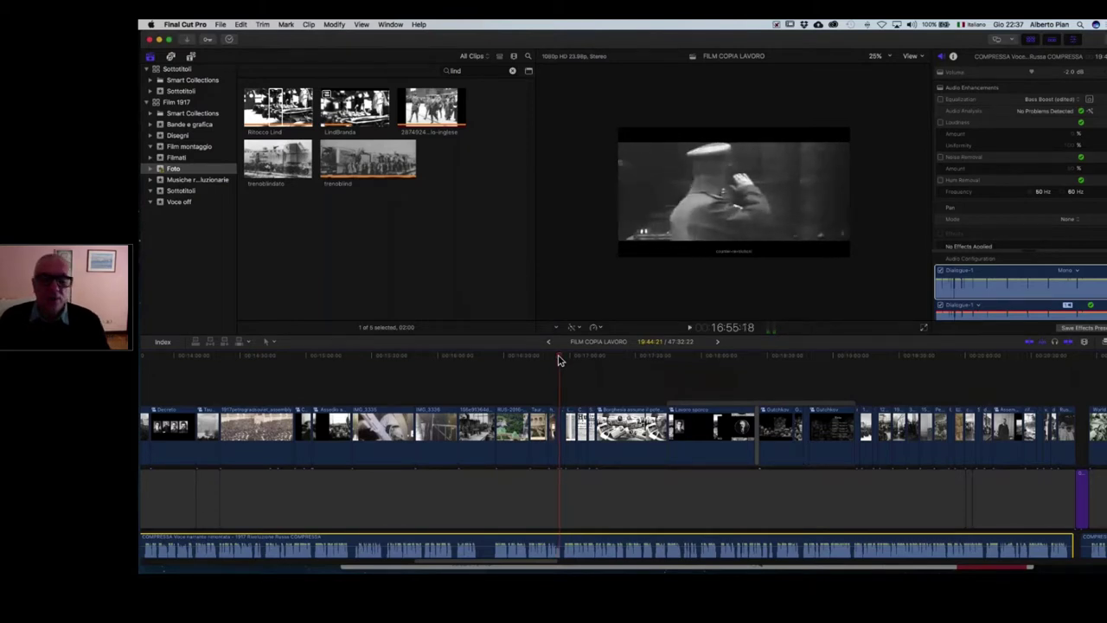
- Play the palace view splitting apart at the start of Lavoro sporco, and view its portraits at 18:02:04 and 18:12:22
left_click(676, 358)
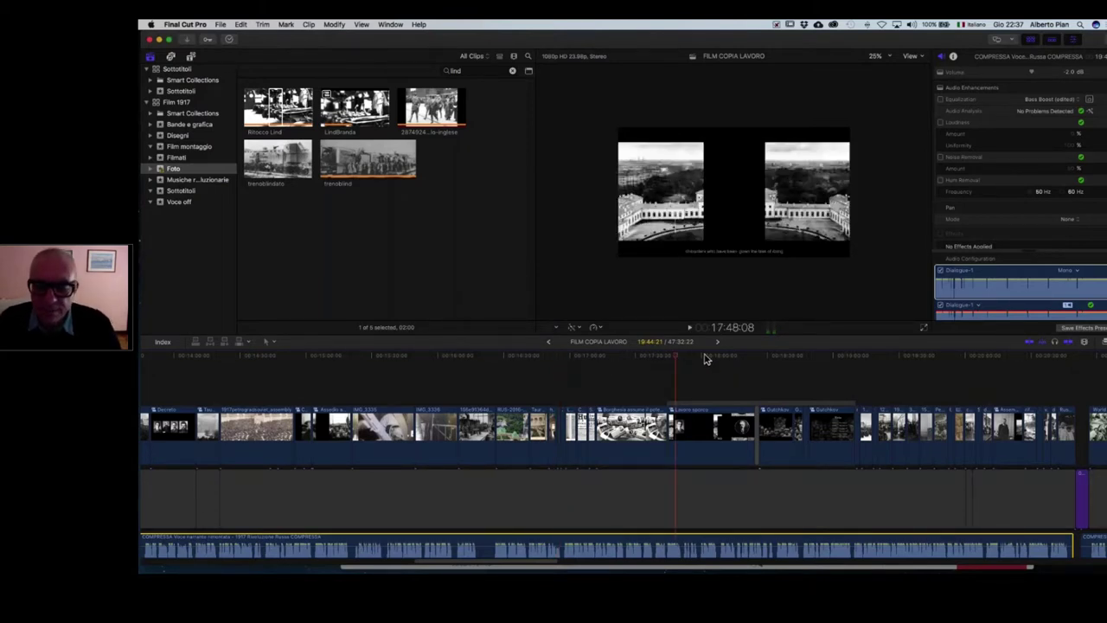
key("space")
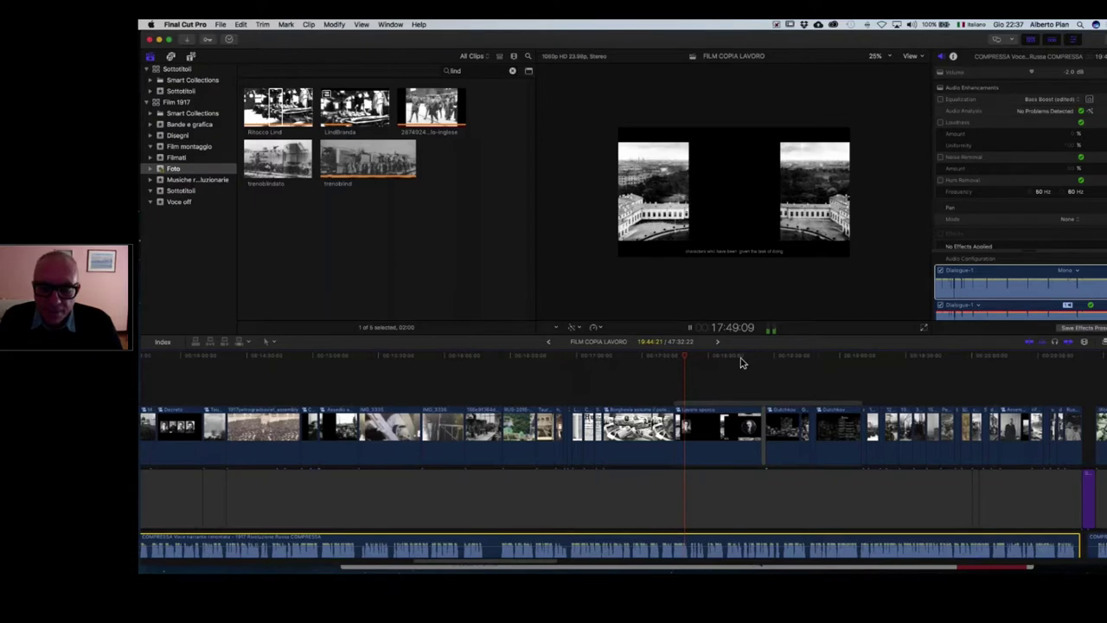
key("space")
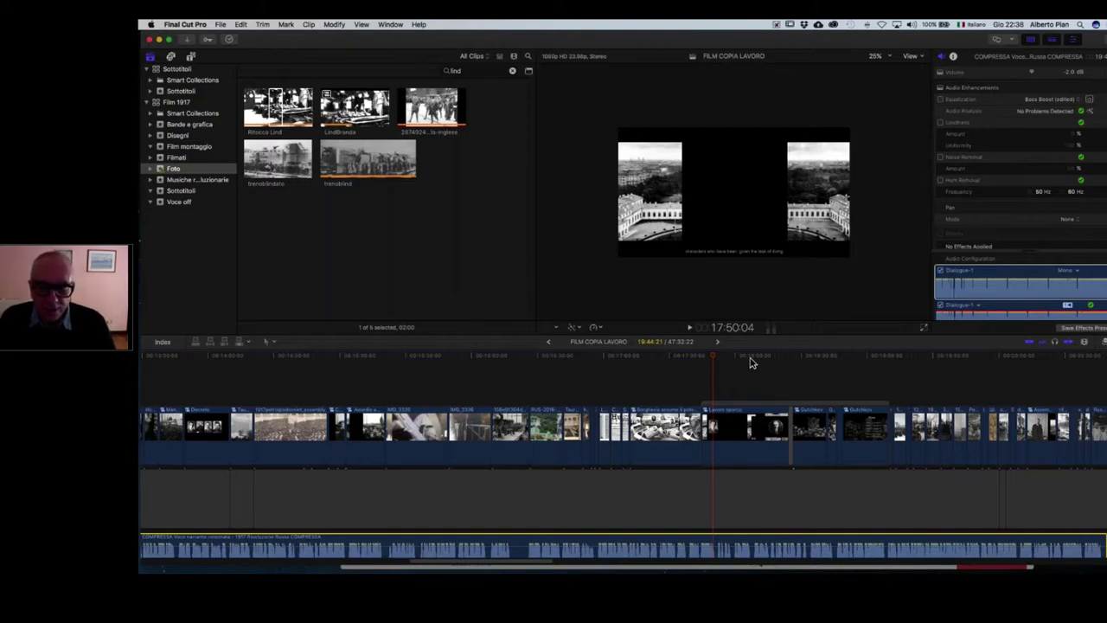
scroll(750, 364, "right", 2)
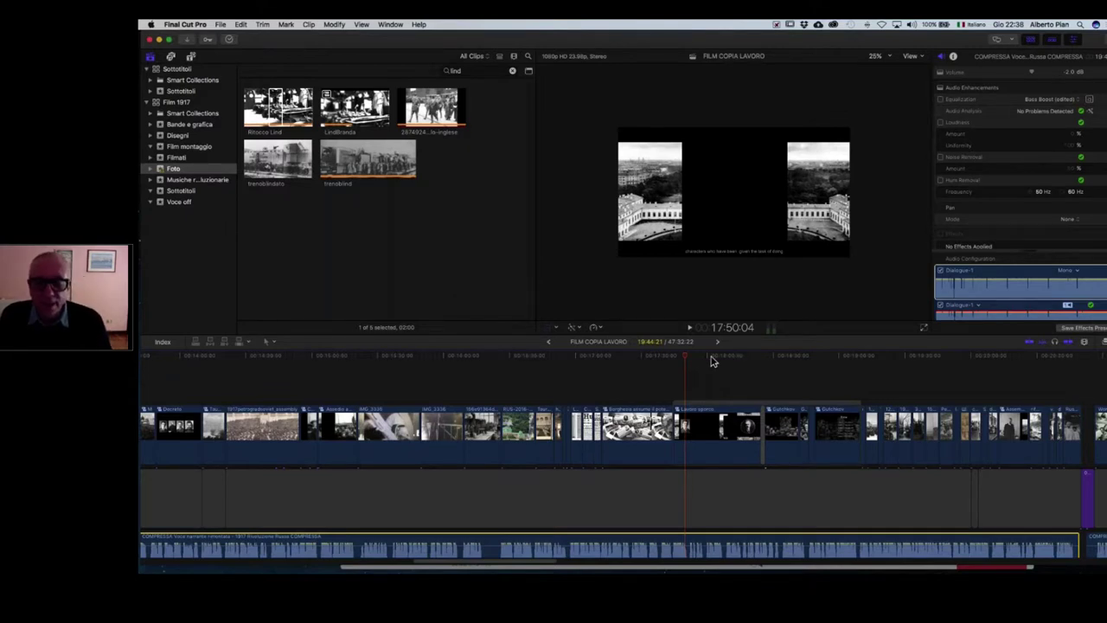
left_click(712, 359)
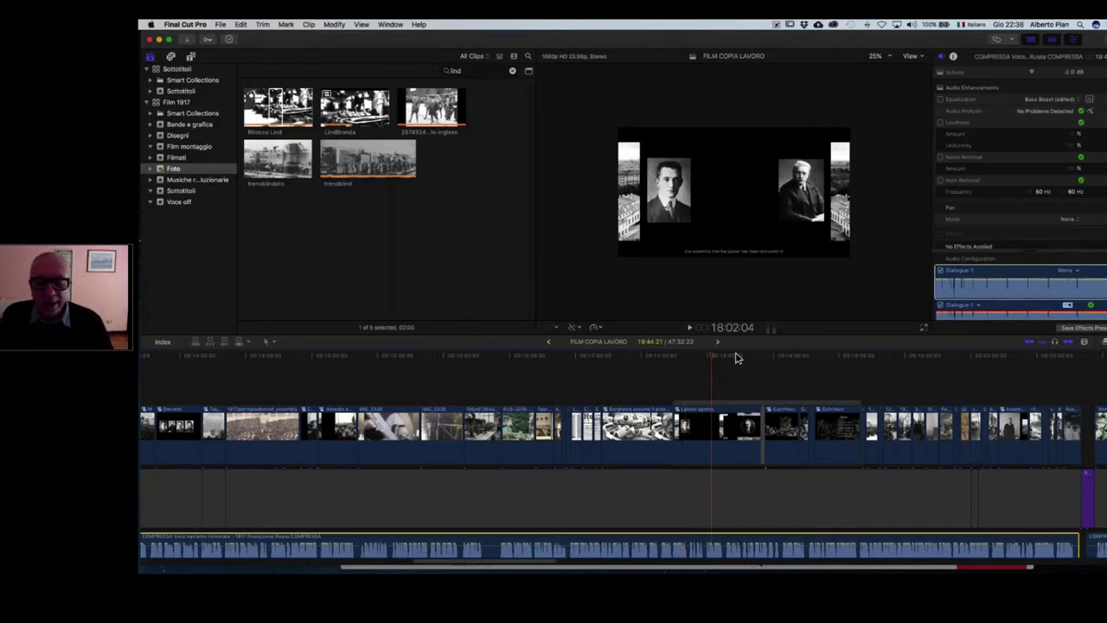
left_click(736, 359)
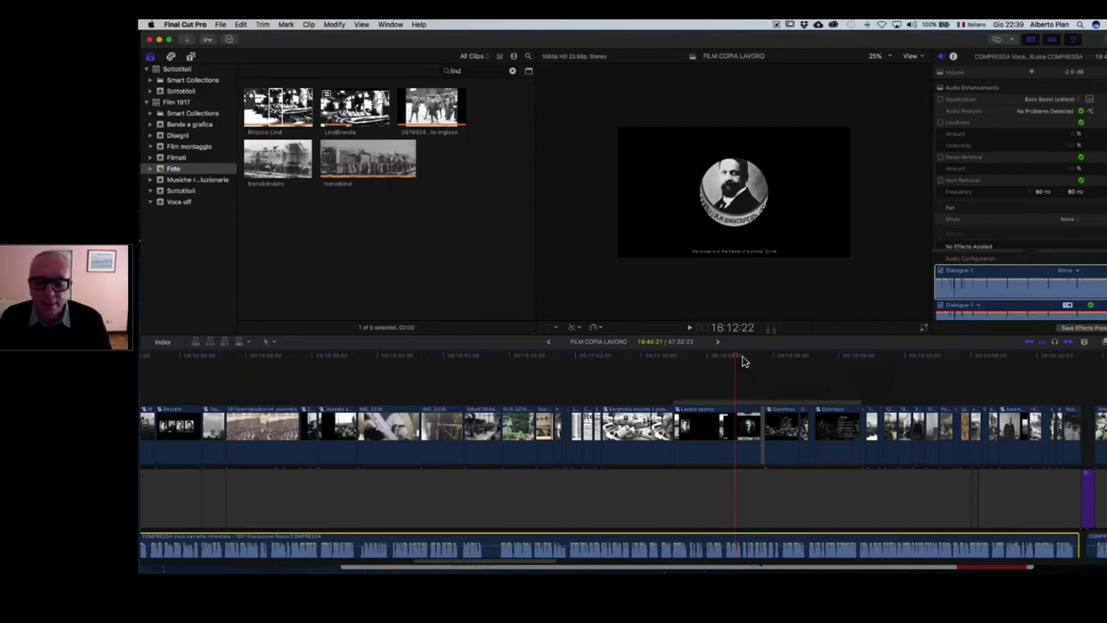
- Return the playhead to the intact palace at 17:44:19 and move through the split to 17:51:05
left_click(676, 358)
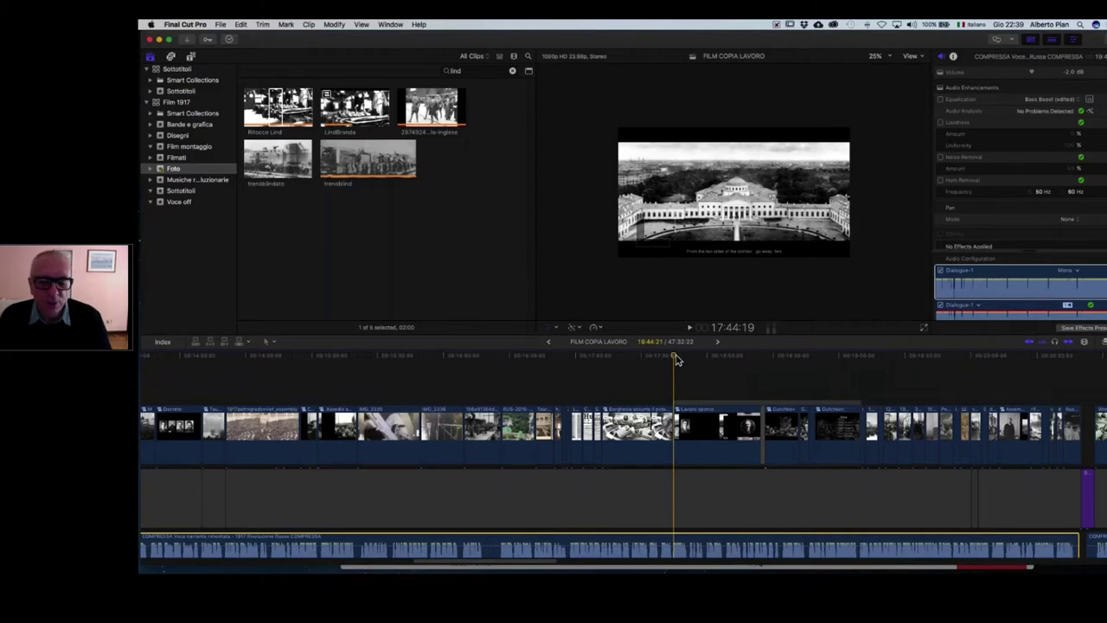
scroll(676, 358, "right", 5)
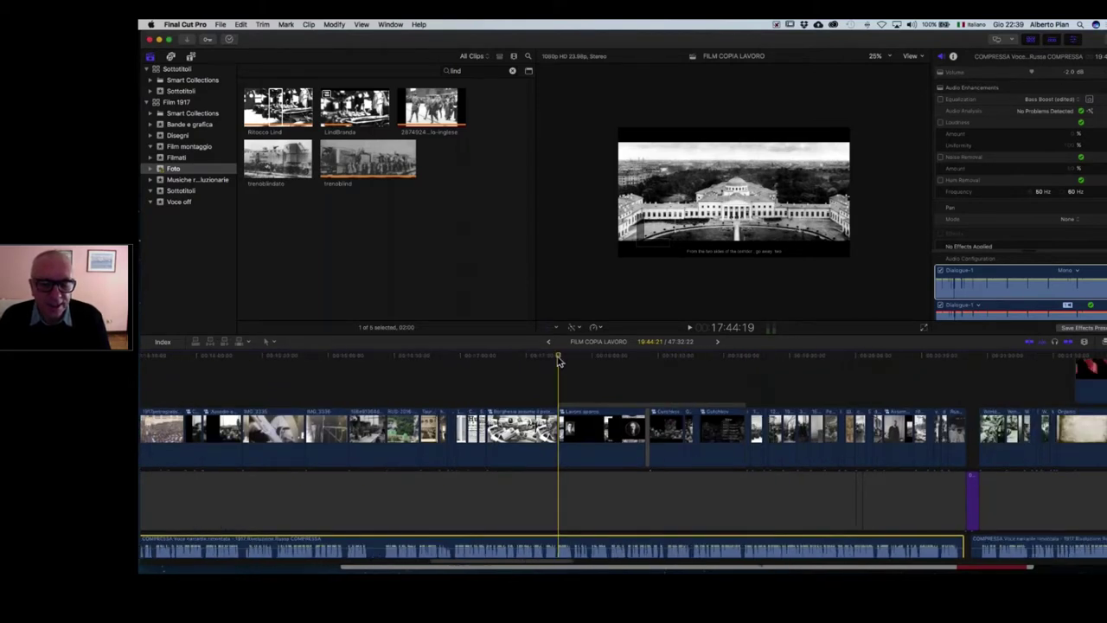
mouse_move(561, 361)
left_mouse_down()
mouse_move(690, 366)
mouse_move(563, 383)
left_mouse_up()
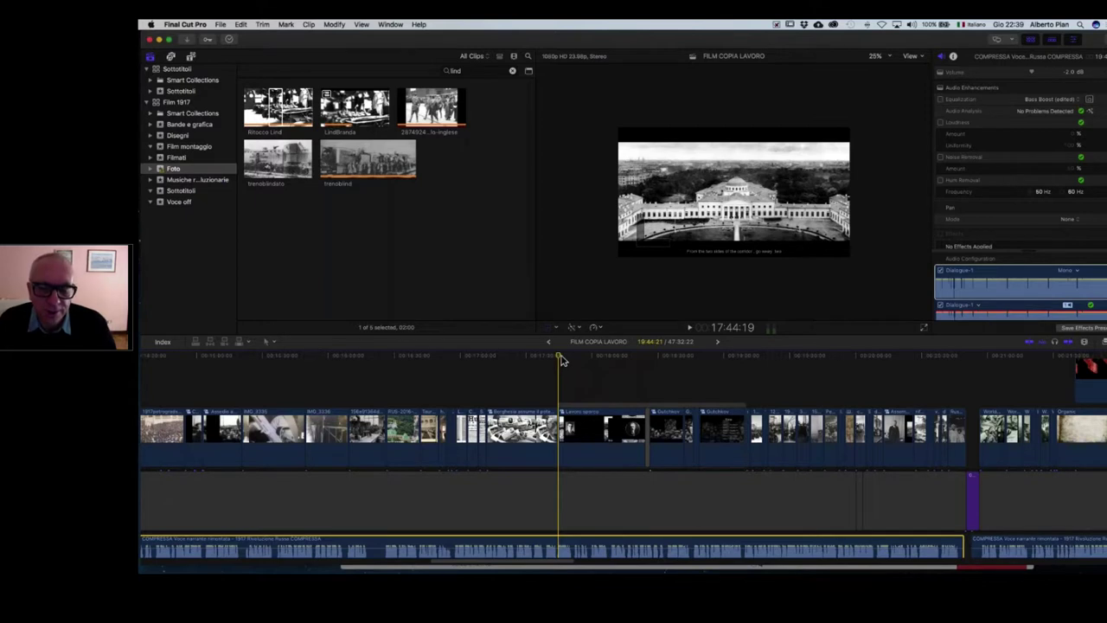
scroll(554, 358, "right", 2)
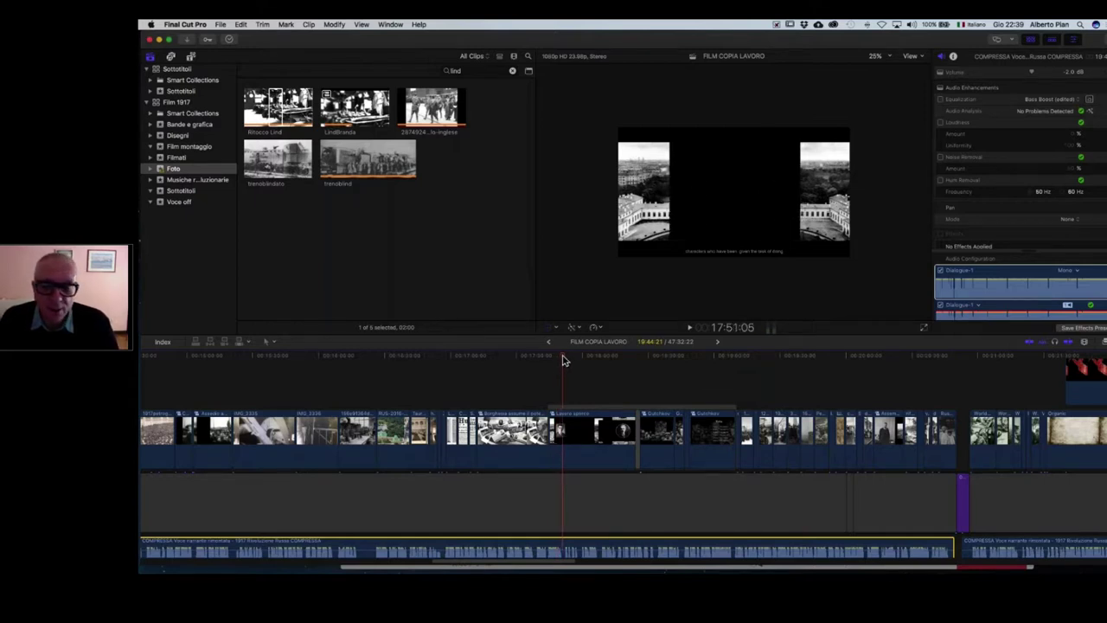
- Select the Lavoro sporco clip and show its Transform, Crop and Distort options, returning the playhead to the clip's start at 17:44:19
key("shift+t")
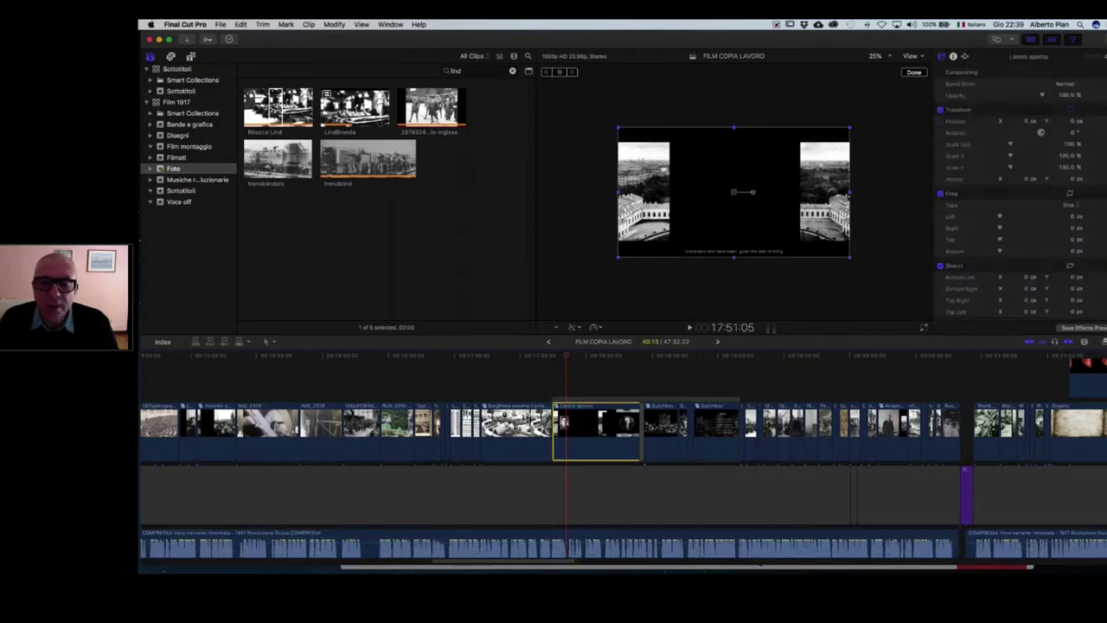
left_click(567, 327)
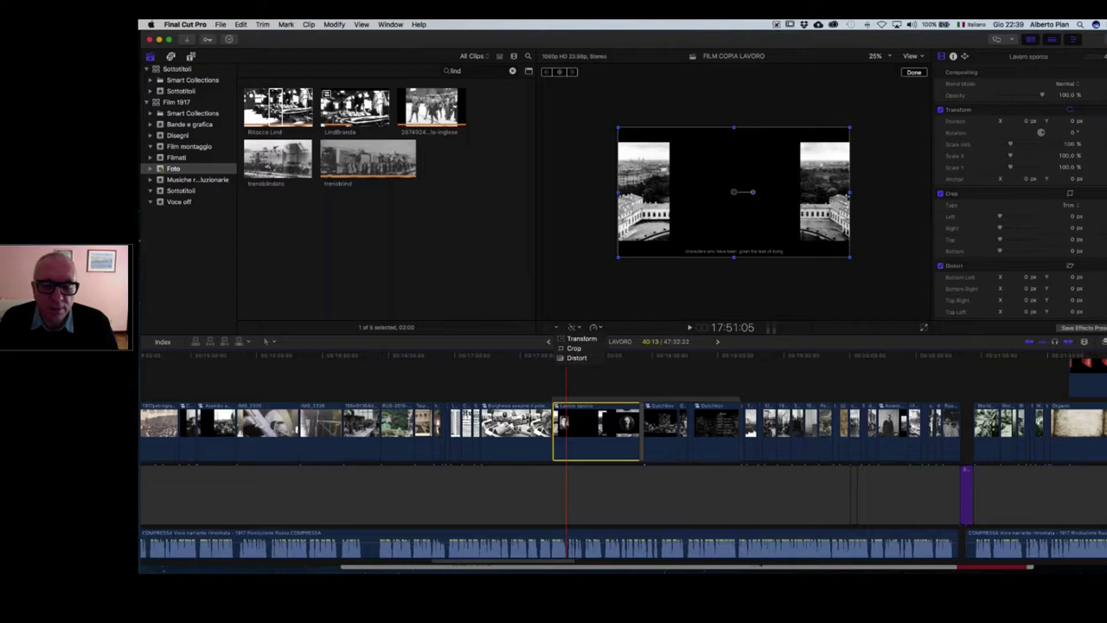
left_click(564, 338)
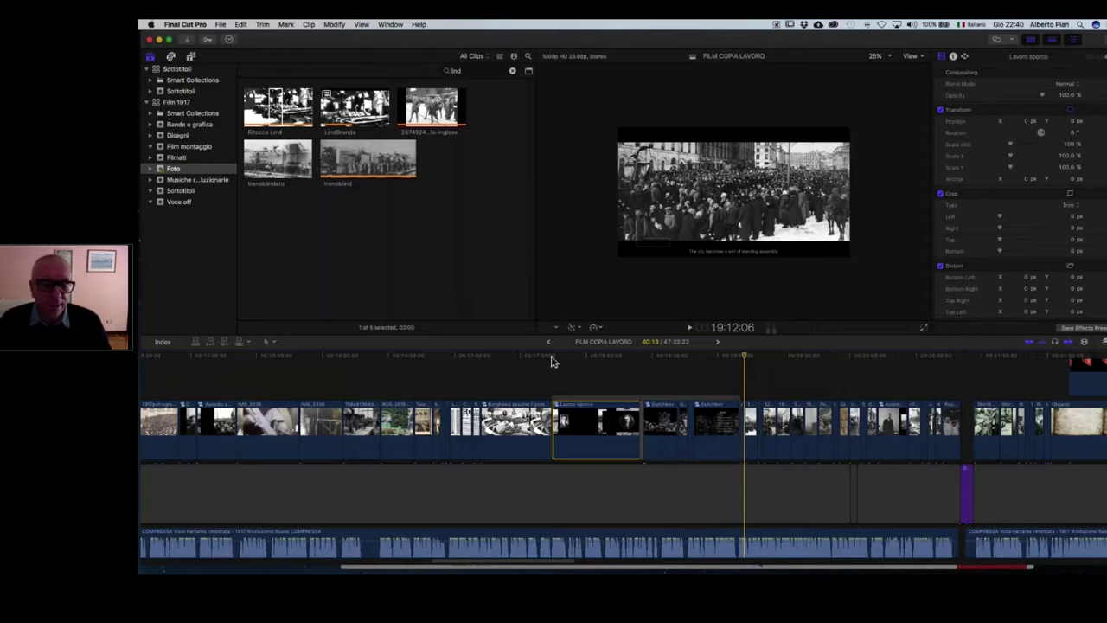
left_click(551, 362)
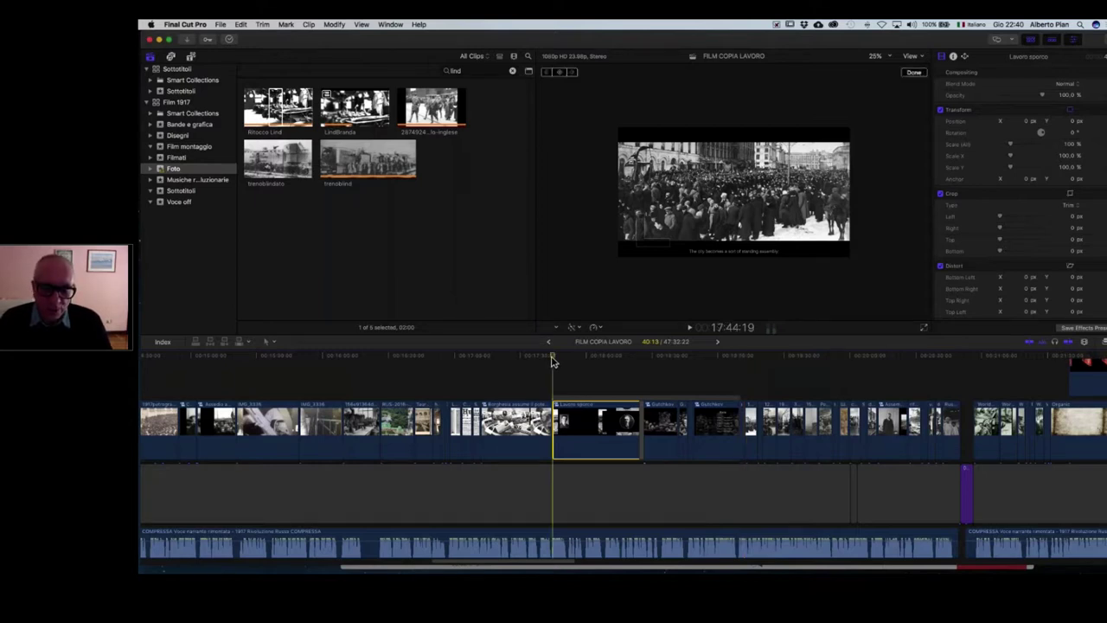
key("shift+c")
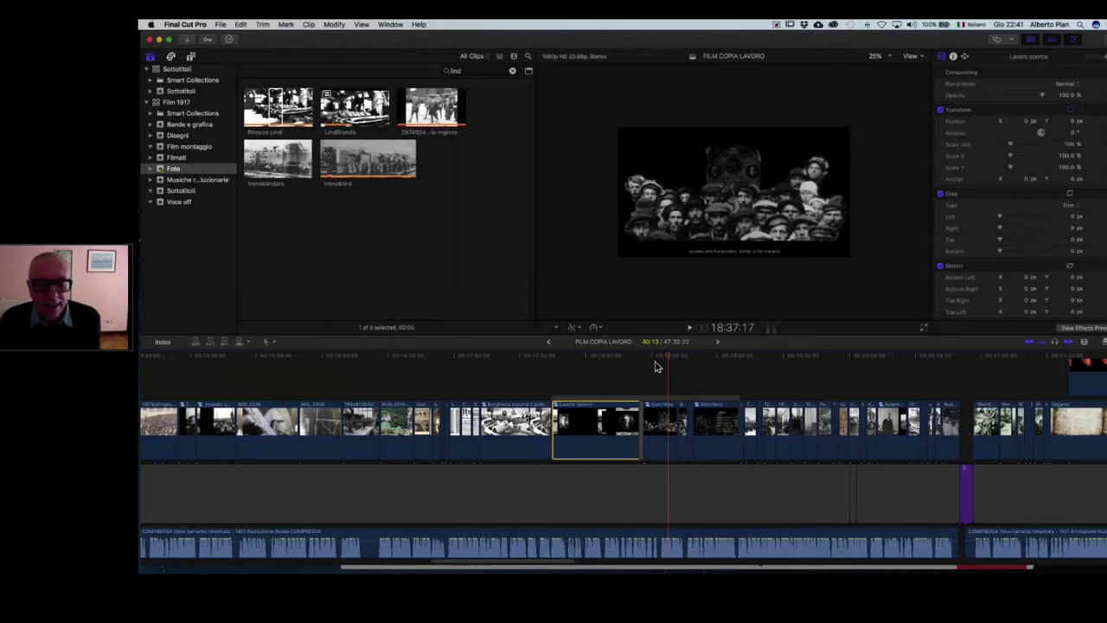
- Scrub the timeline from Lavoro sporco through the crowd and portrait scenes to the handwritten text at 21:45:23
scroll(614, 361, "right", 1)
left_click_drag(569, 362, 688, 360)
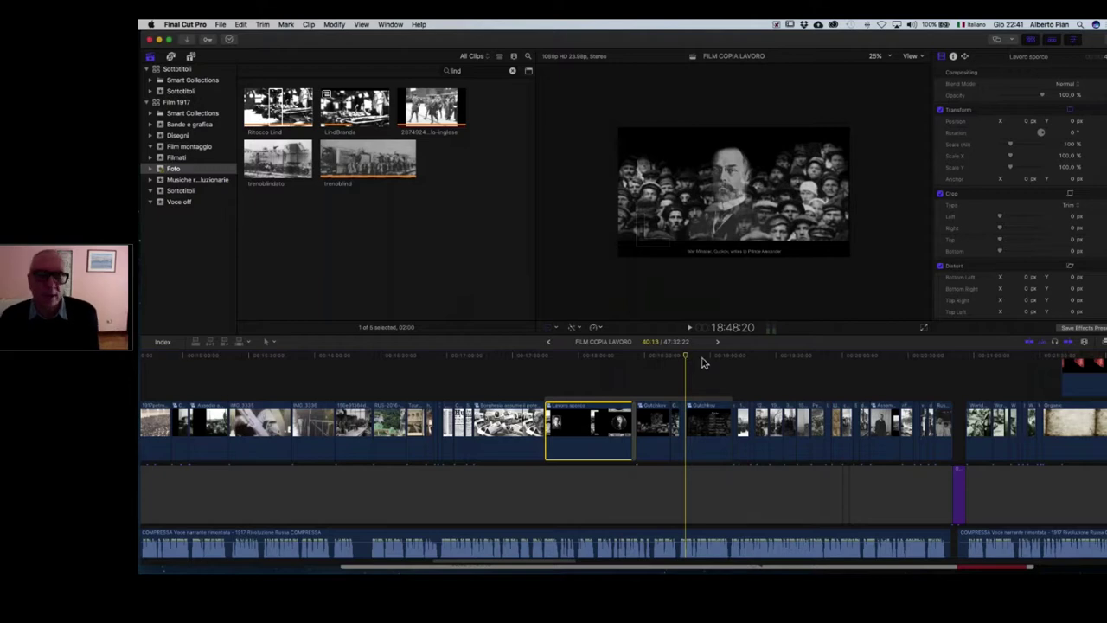
left_click_drag(686, 360, 875, 374)
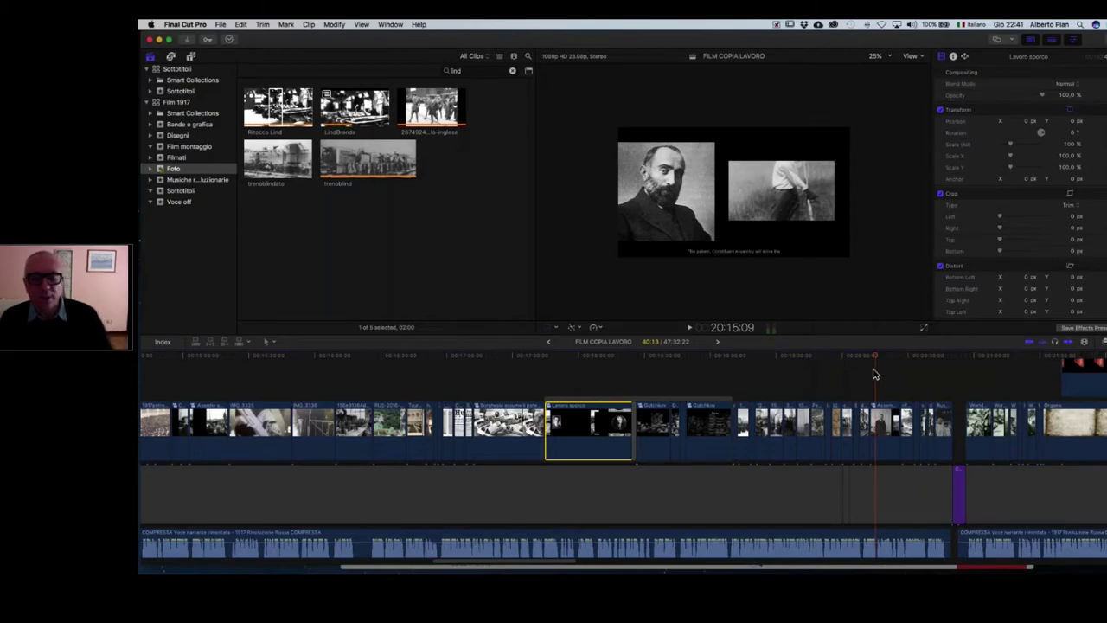
scroll(863, 373, "right", 10)
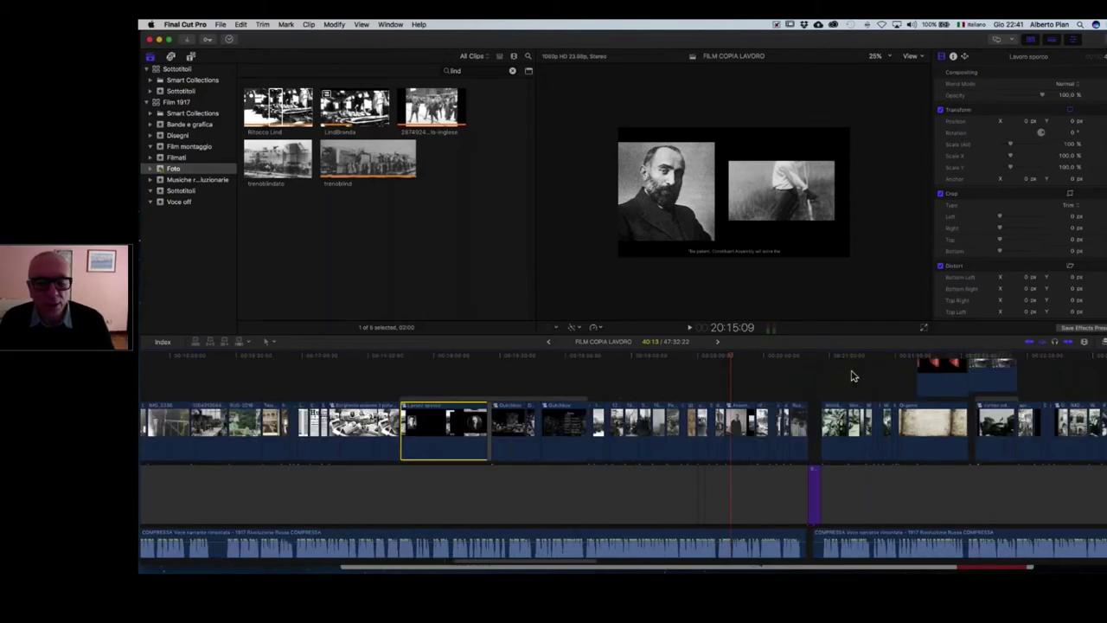
left_click_drag(553, 361, 758, 383)
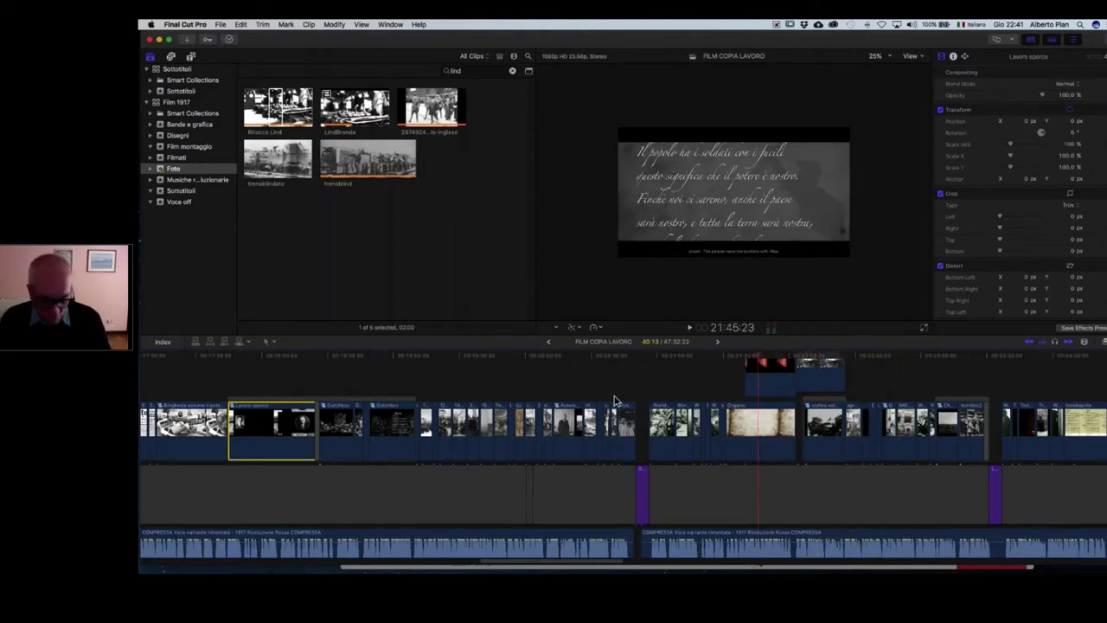
- Switch to Keynote
key("super+Tab")
key("super+Tab")
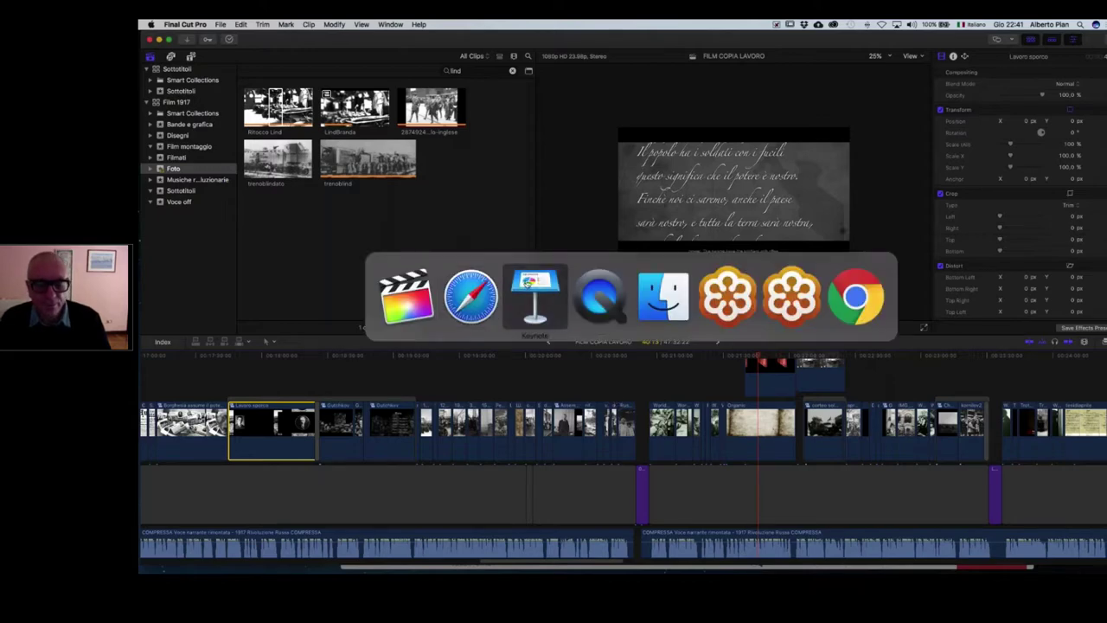
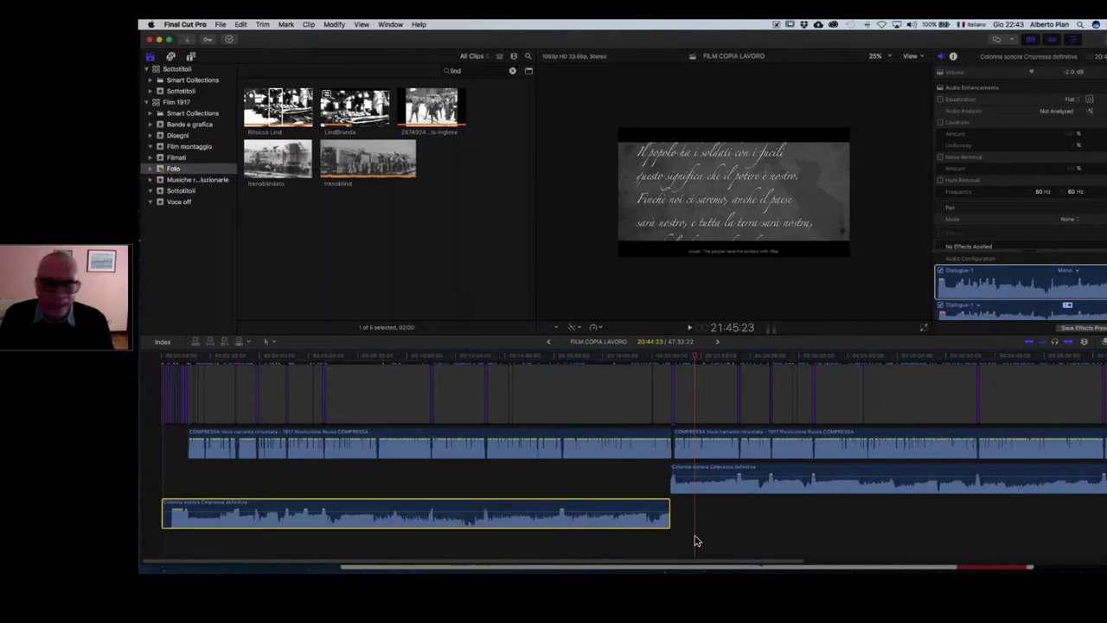
- Play the film's opening titles with their soundtrack in Final Cut Pro and pause on the portrait drawing at 41:00
left_click(164, 357)
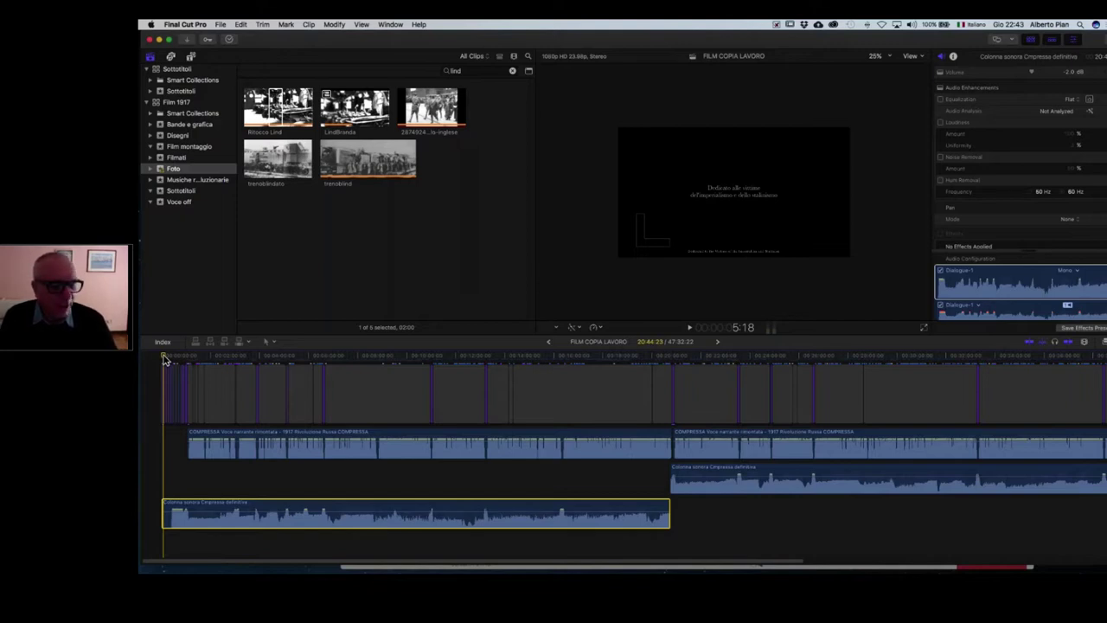
left_click(169, 359)
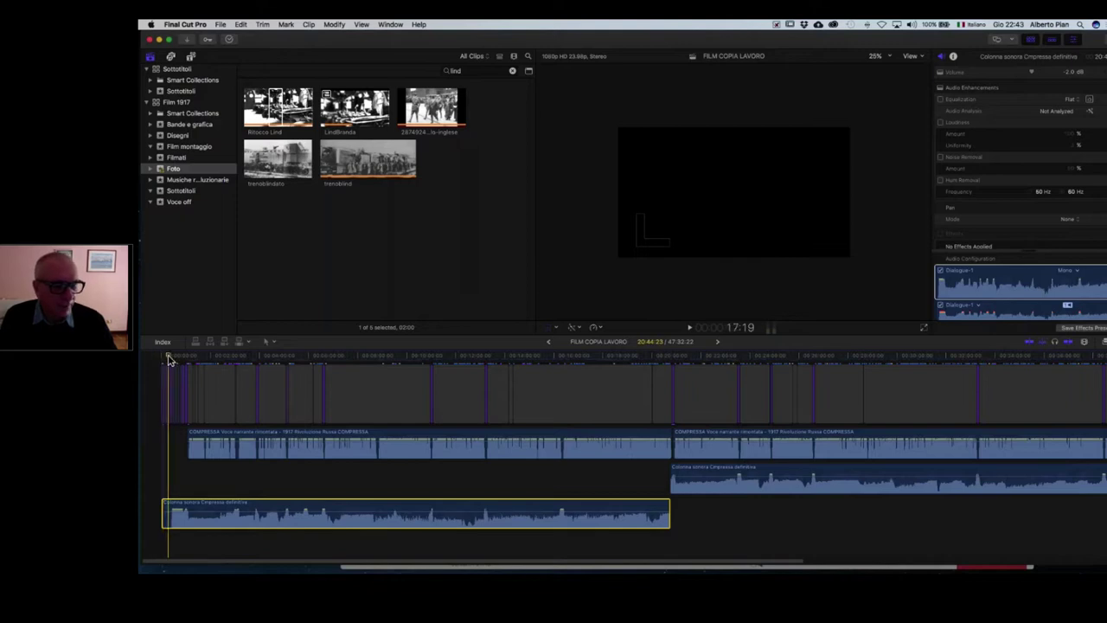
key("space")
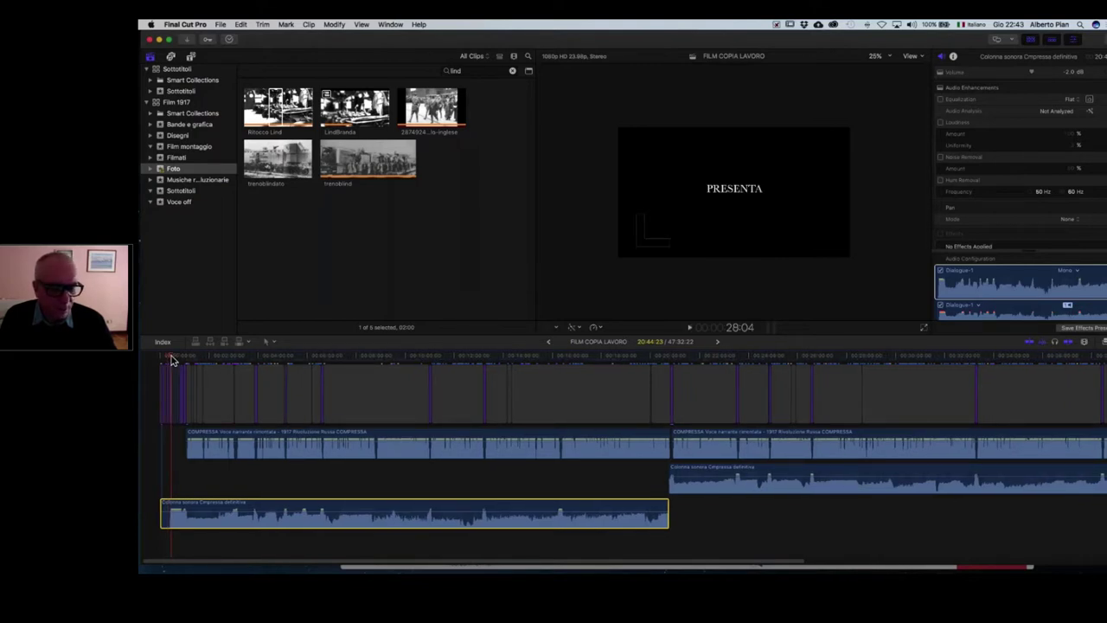
left_click(689, 328)
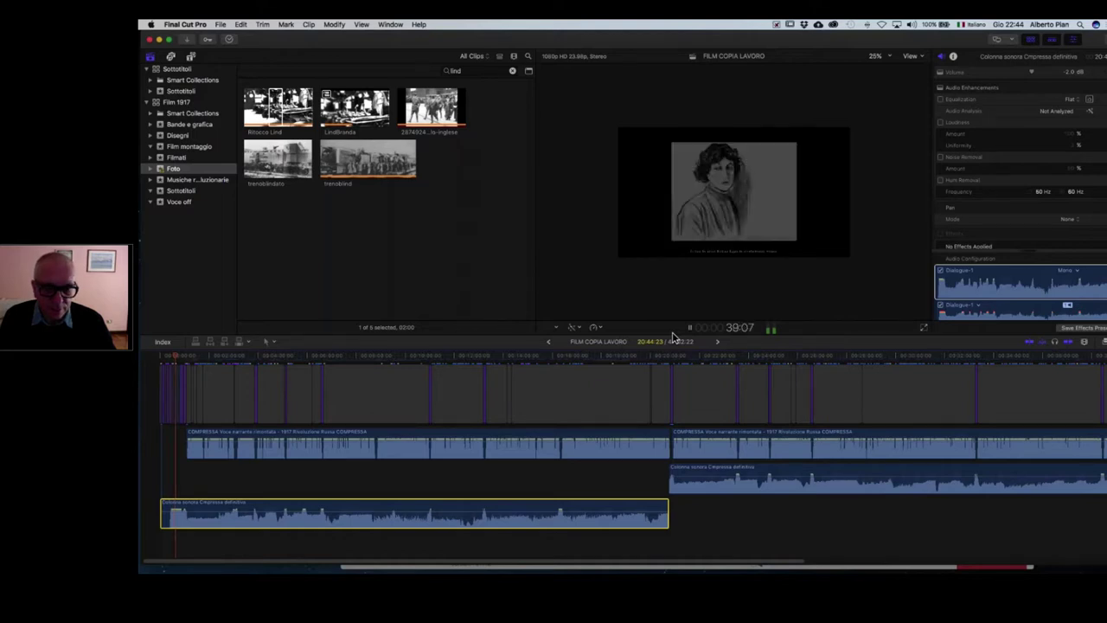
key("space")
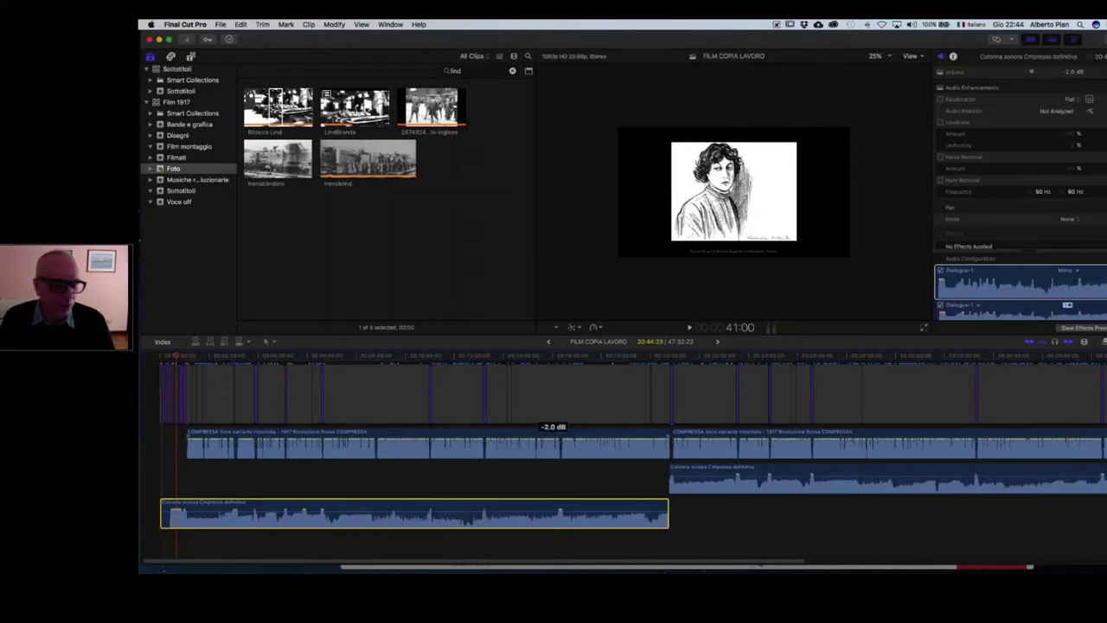
- Move the playhead to the Russian document at 1:23:02 and examine the first Colonna sonora clip's waveform against the narration
left_click_drag(176, 359, 194, 408)
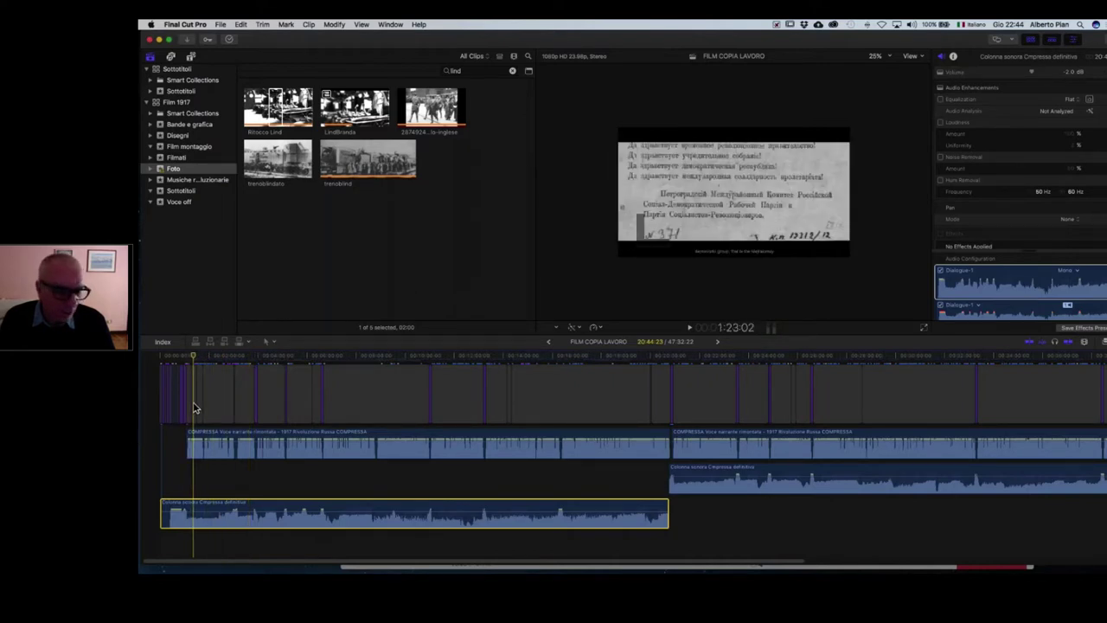
mouse_move(359, 560)
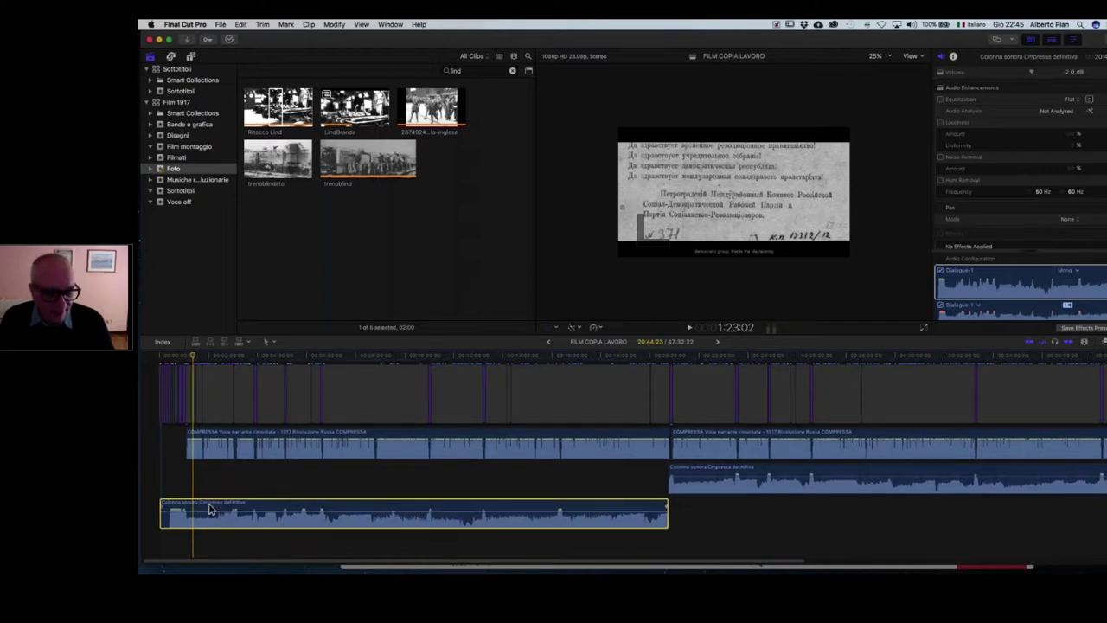
scroll(422, 537, "left", 1)
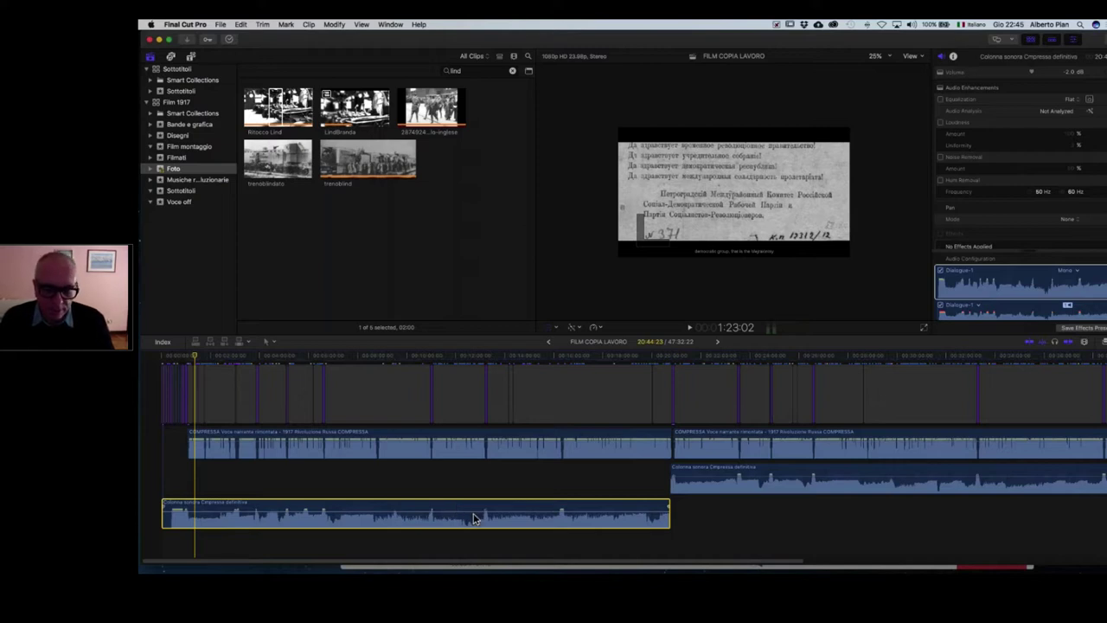
- Examine the second Colonna sonora clip against the narration and scrub through the film's second half to 45:01:18, near the narration's end
scroll(470, 517, "right", 6)
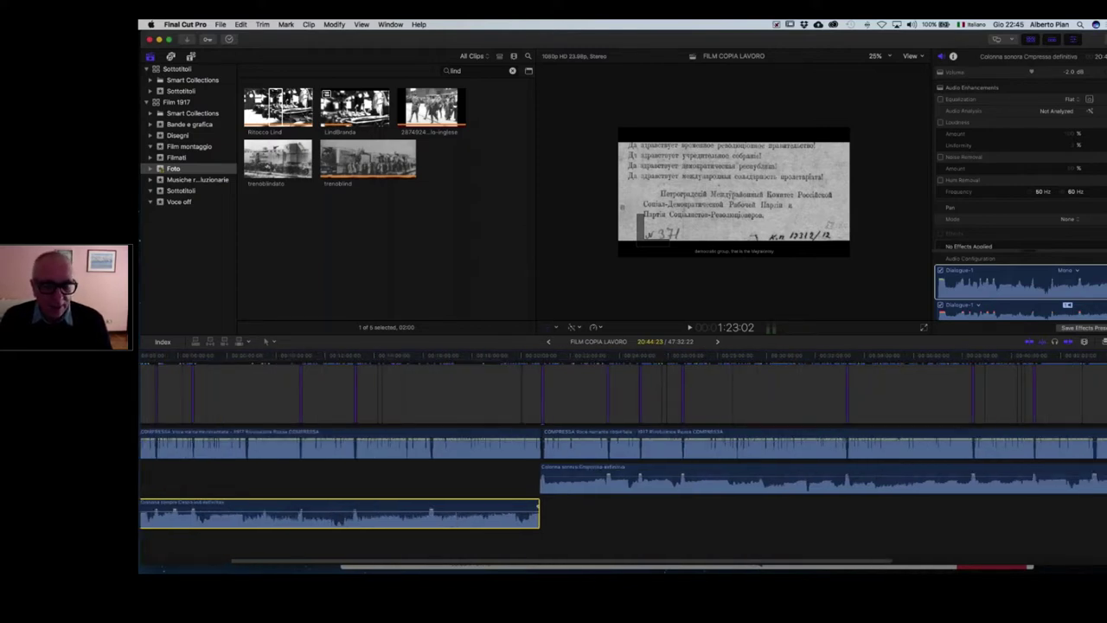
scroll(448, 511, "right", 6)
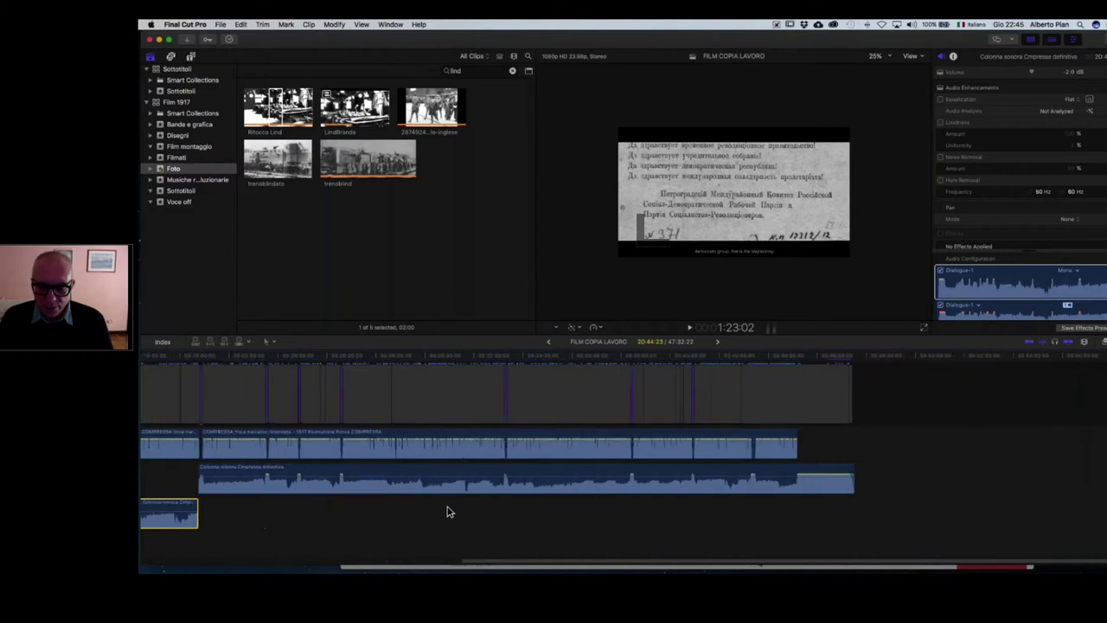
scroll(448, 512, "left", 10)
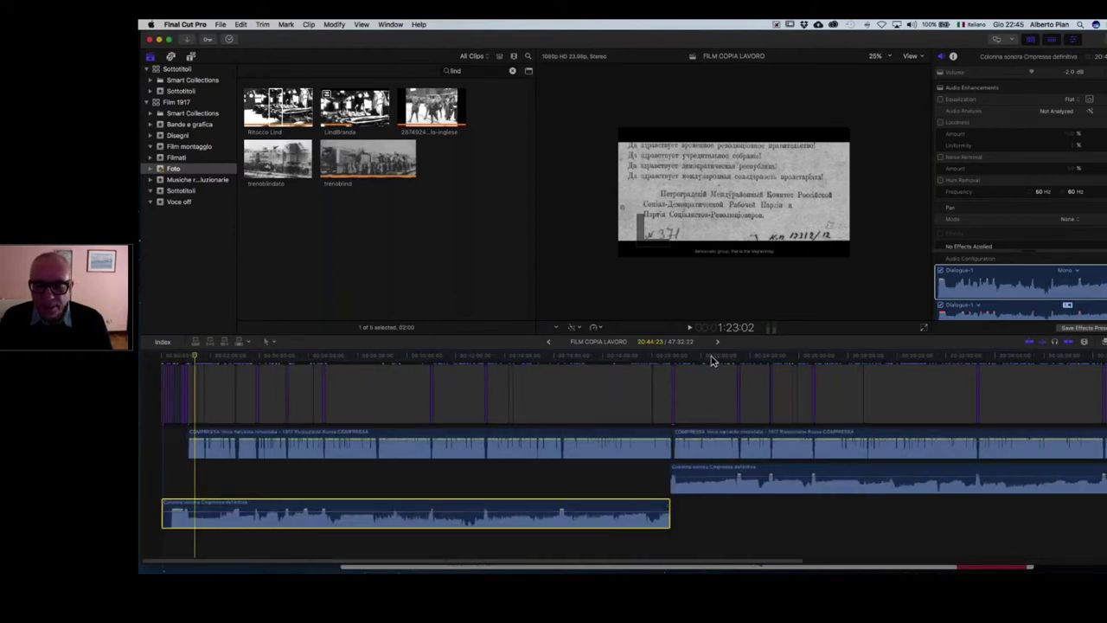
left_click_drag(711, 362, 1074, 372)
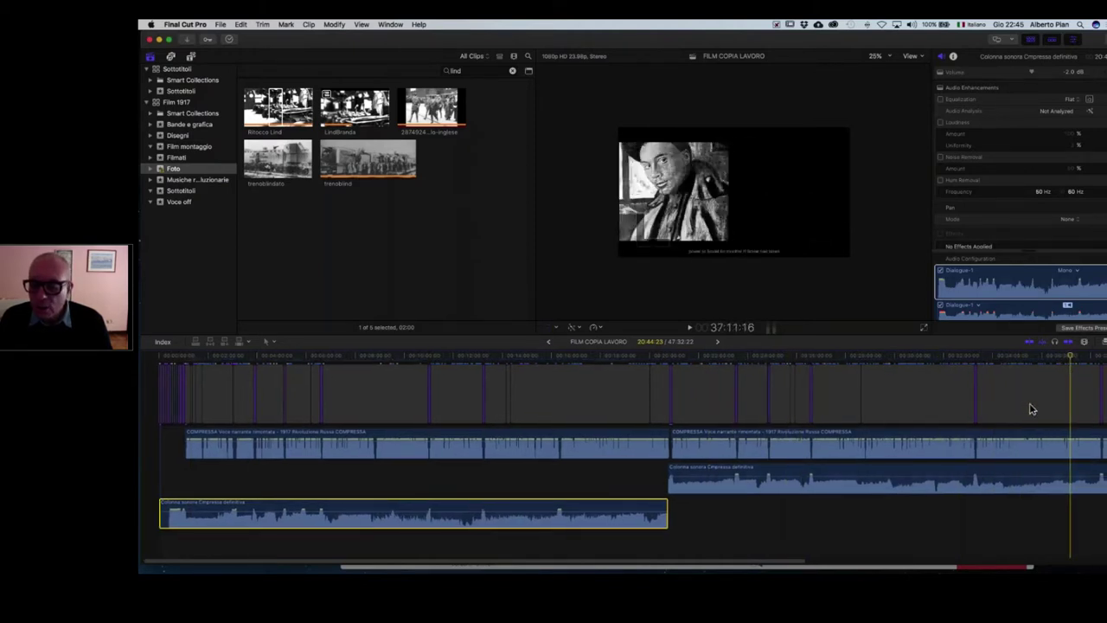
scroll(1031, 409, "right", 5)
left_click_drag(816, 359, 844, 363)
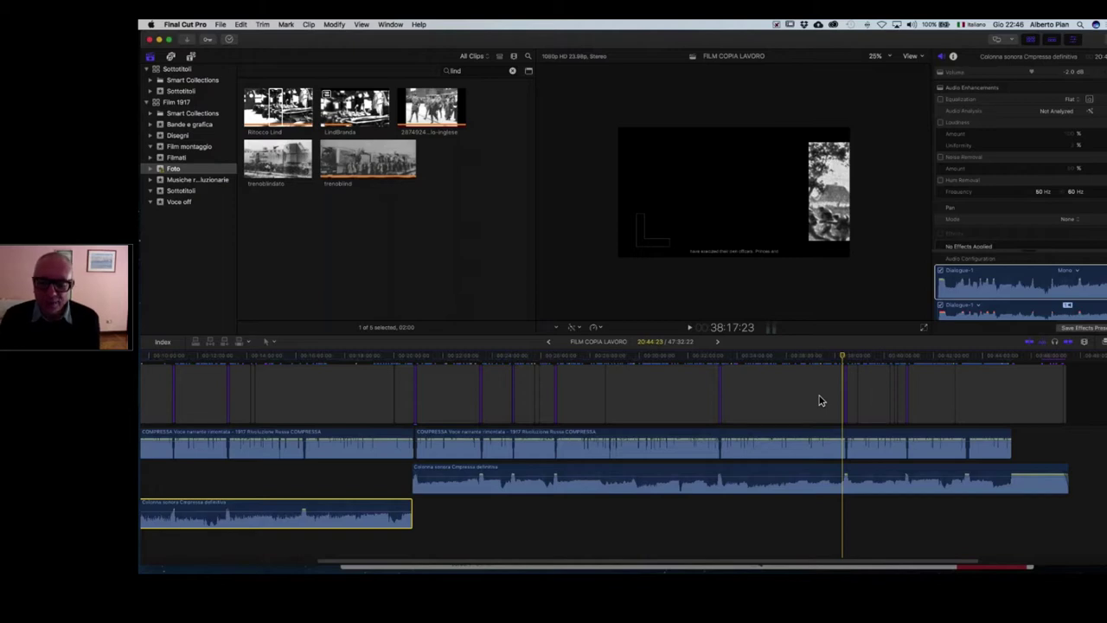
left_click_drag(849, 361, 1010, 368)
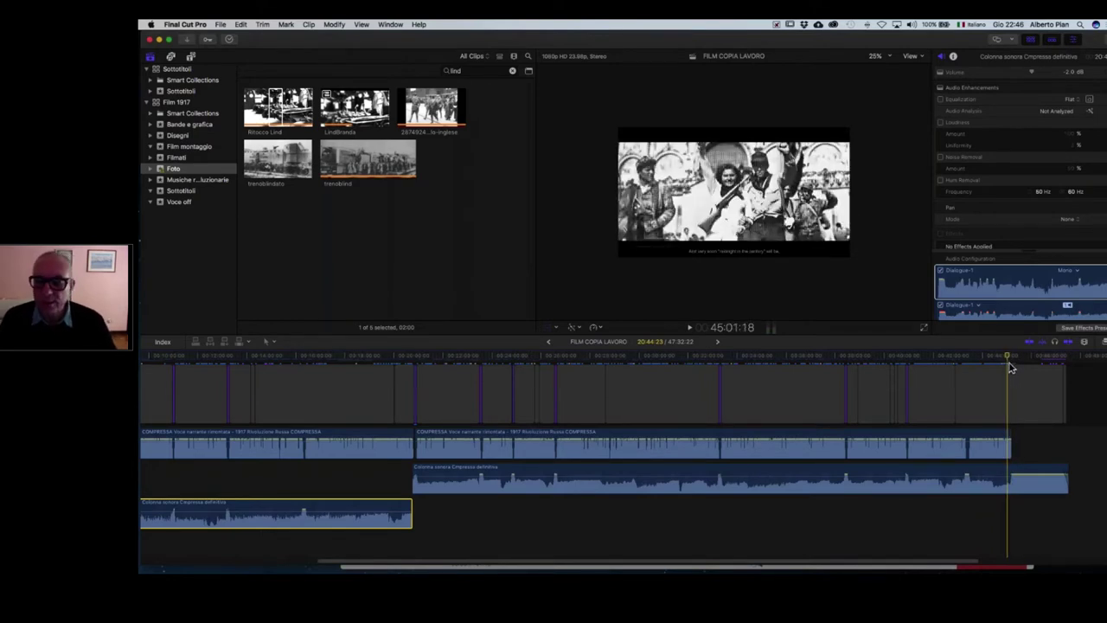
- Play the closing scene from 45:01:18 into the black frame, and return the playhead to the smiling woman at 45:12:04
key("space")
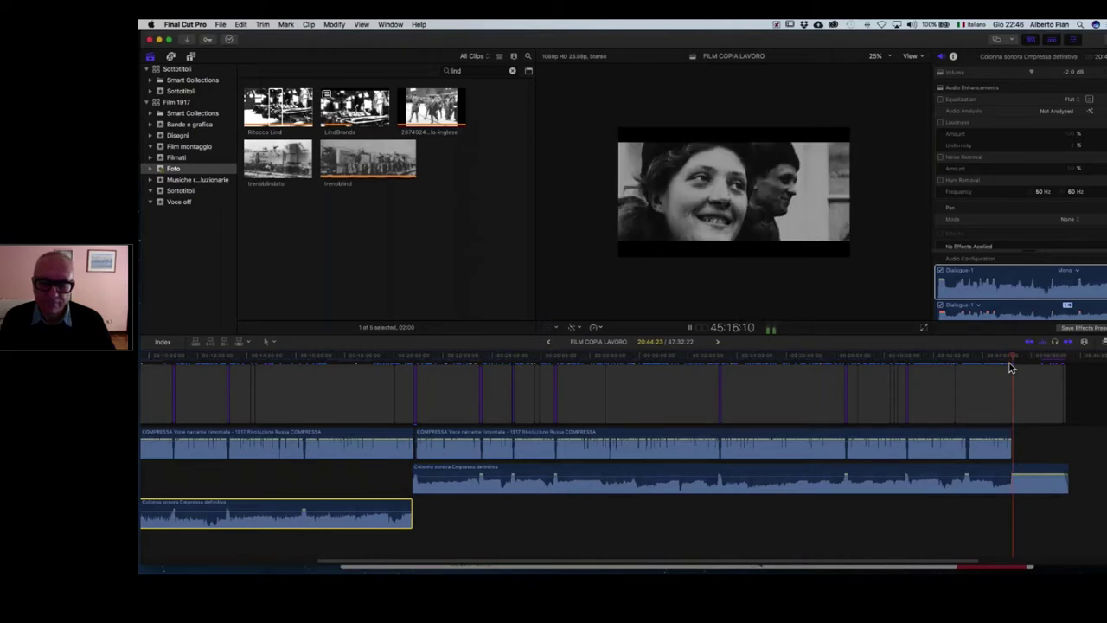
key("space")
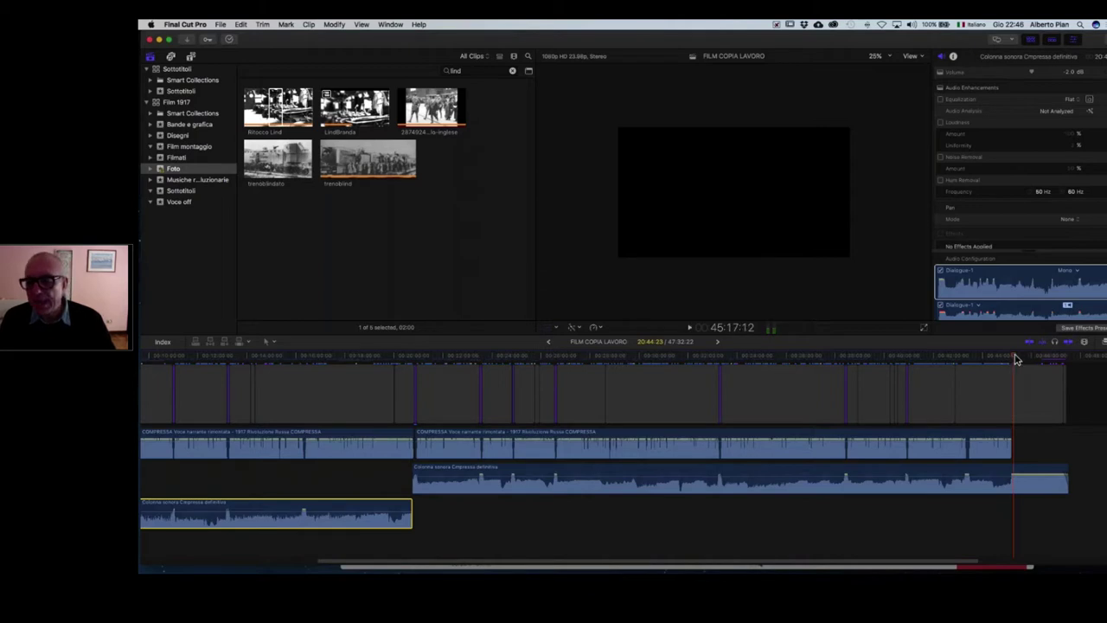
left_click(1014, 358)
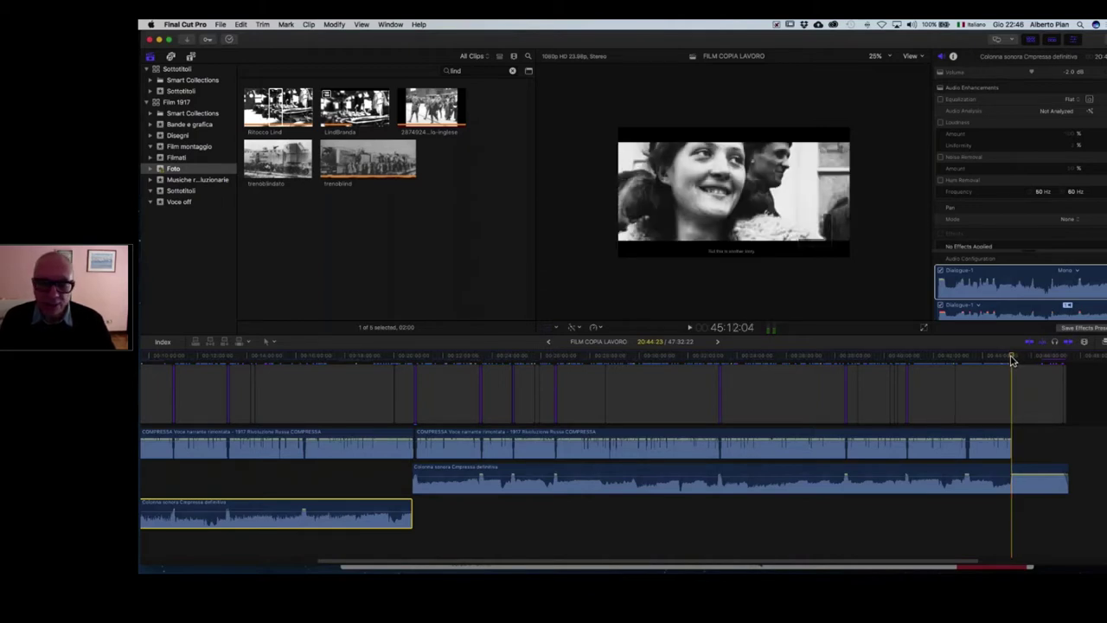
- Compare the film's musical opening and ending by moving the playhead to 1:17:13 and to the closing credits at 46:30:04
key("super+equal")
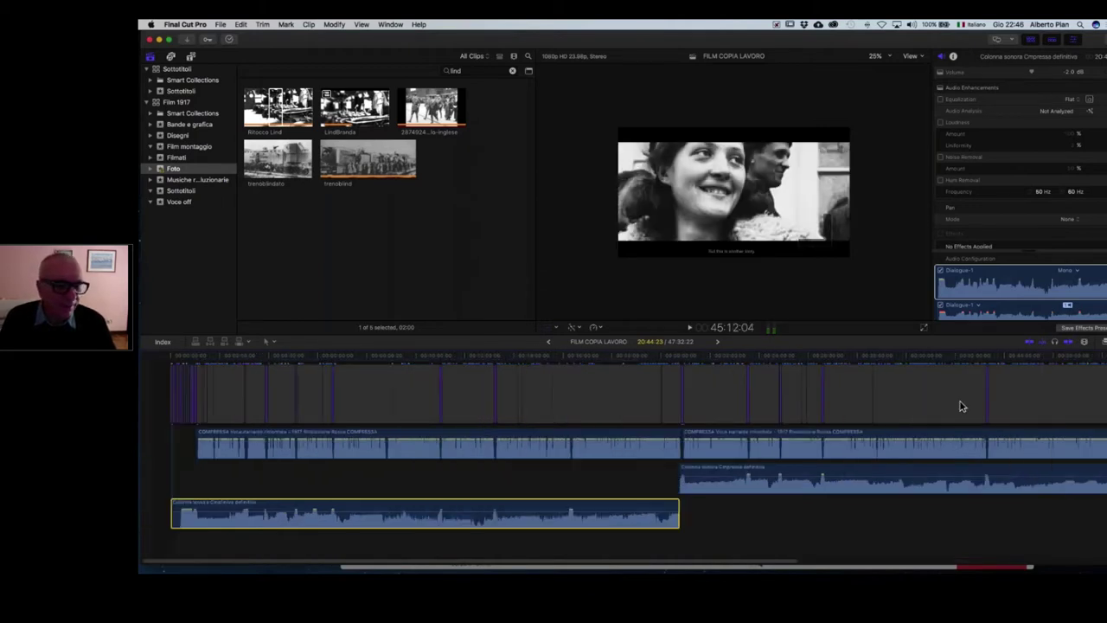
left_click(192, 358)
left_click_drag(192, 358, 195, 358)
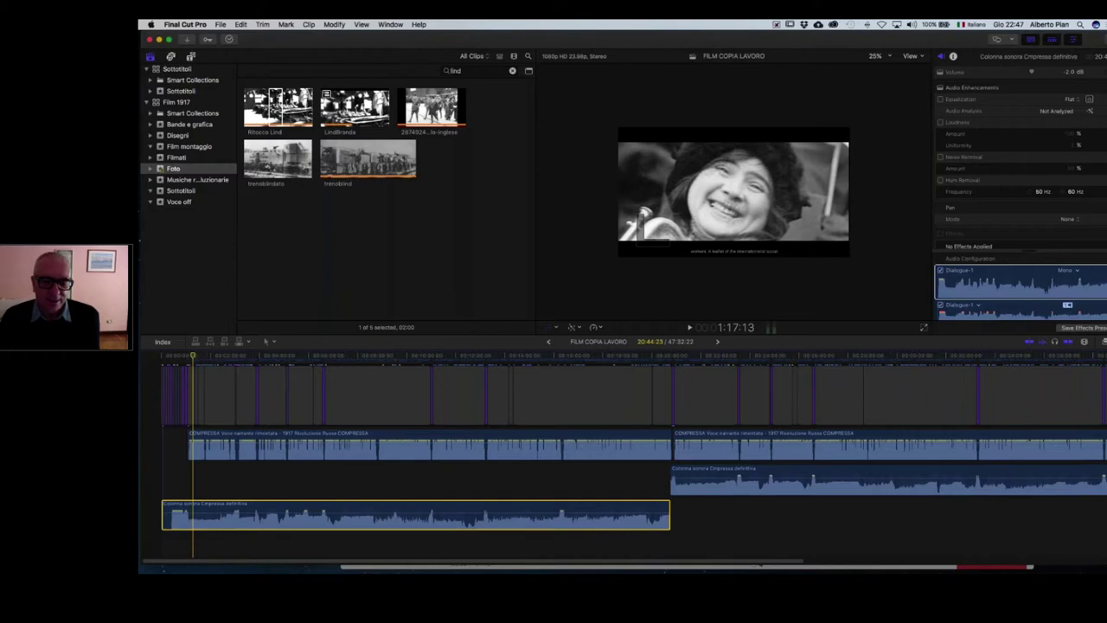
key("shift+z")
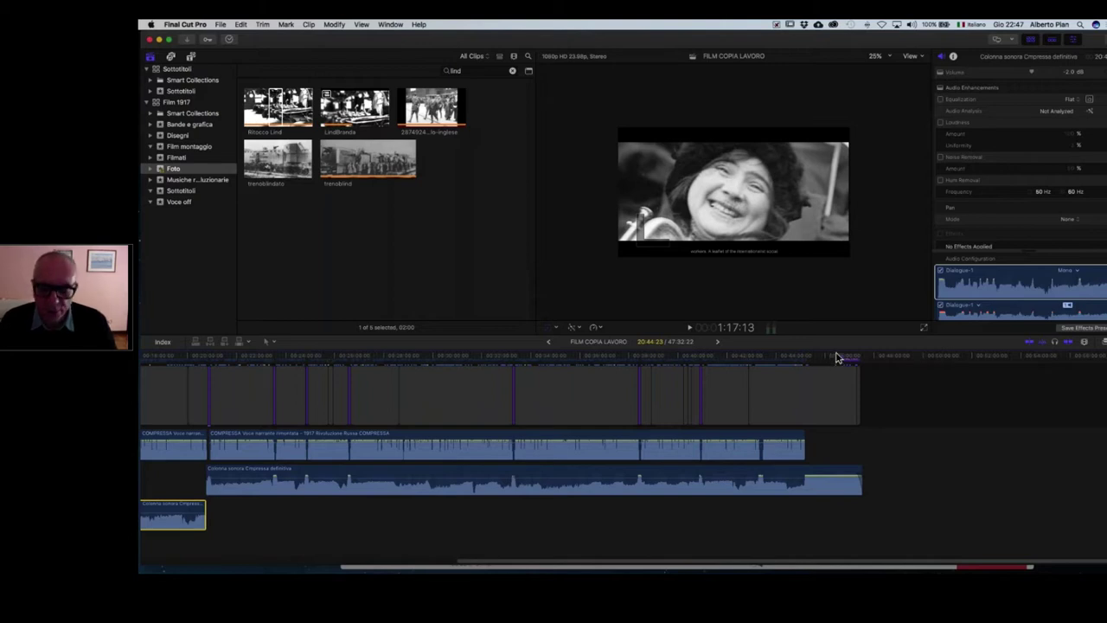
left_click(836, 357)
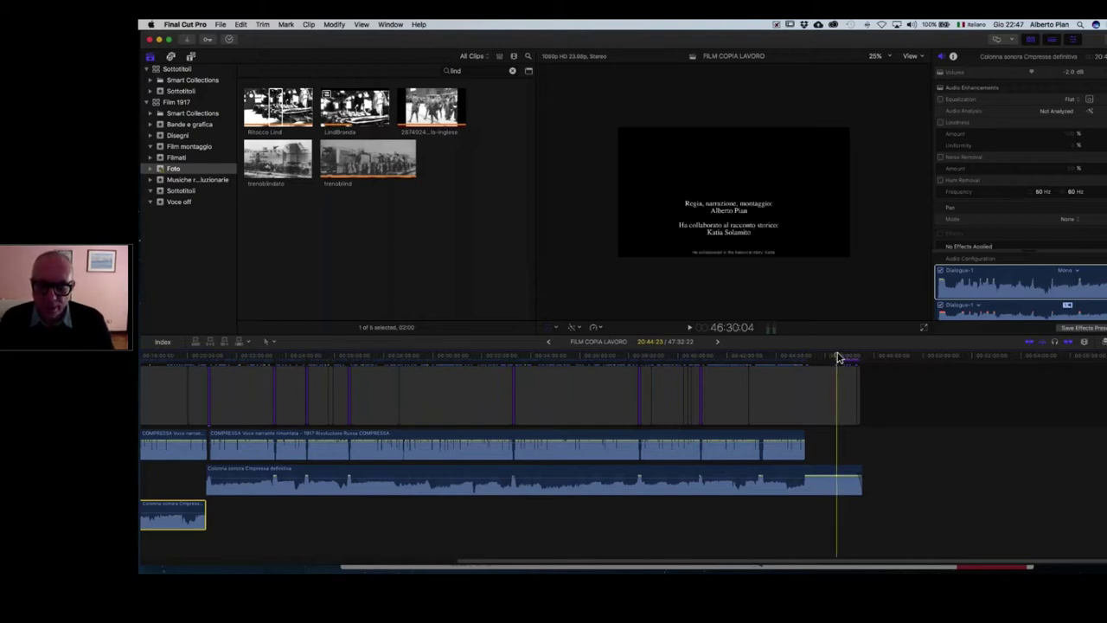
- Switch to Keynote and show the slide titled Sovrapposizione voice over e sottotitoli
key("super+Tab")
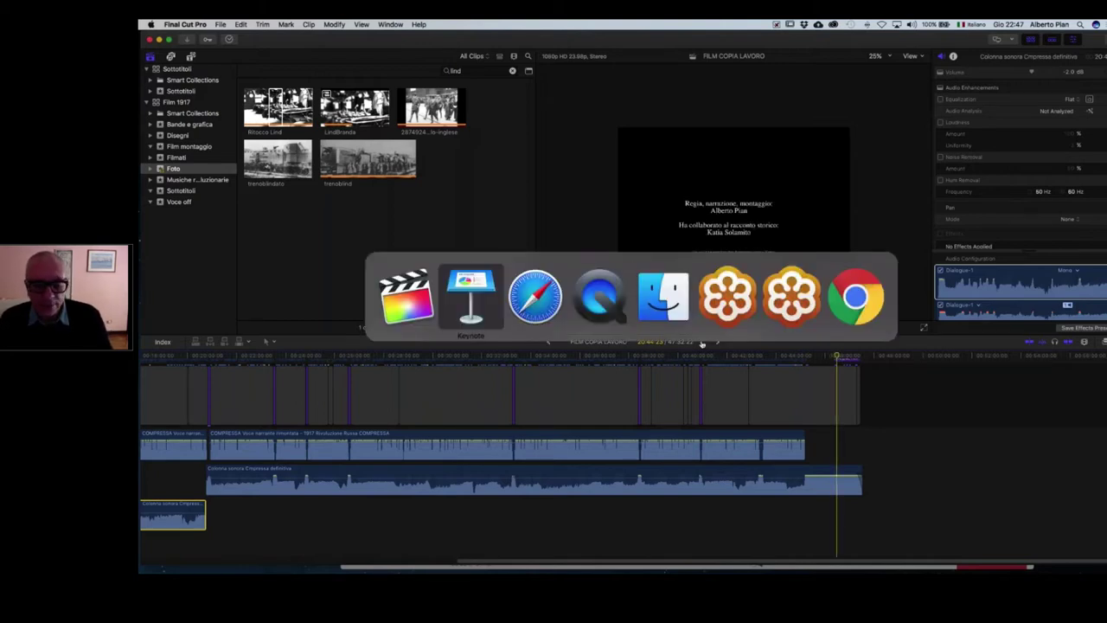
left_click(476, 286)
scroll(246, 519, "down", 5)
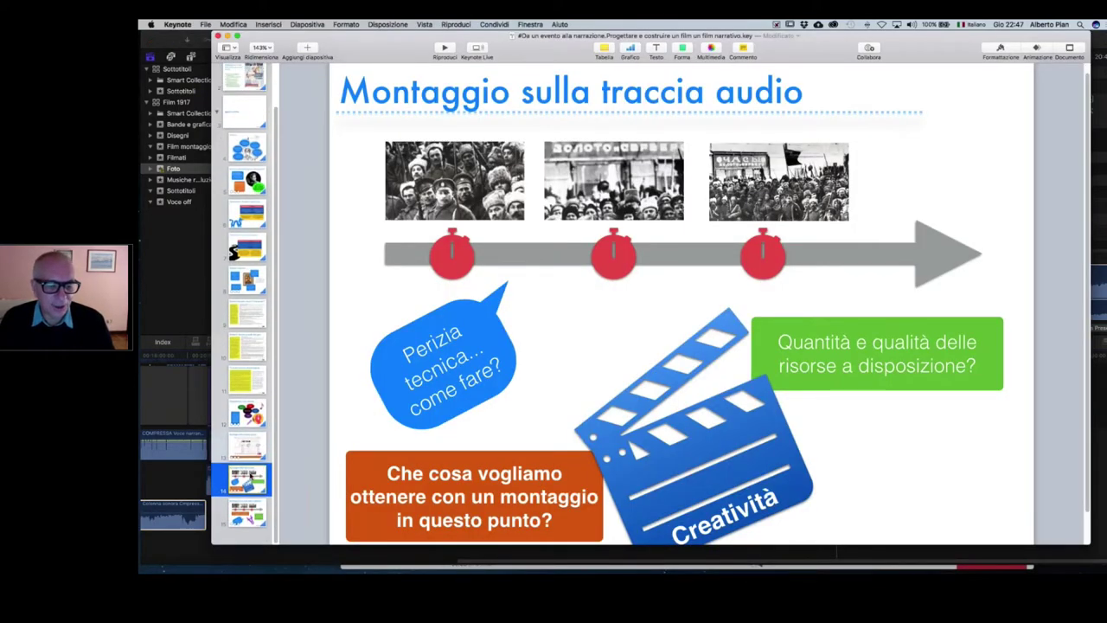
left_click(244, 524)
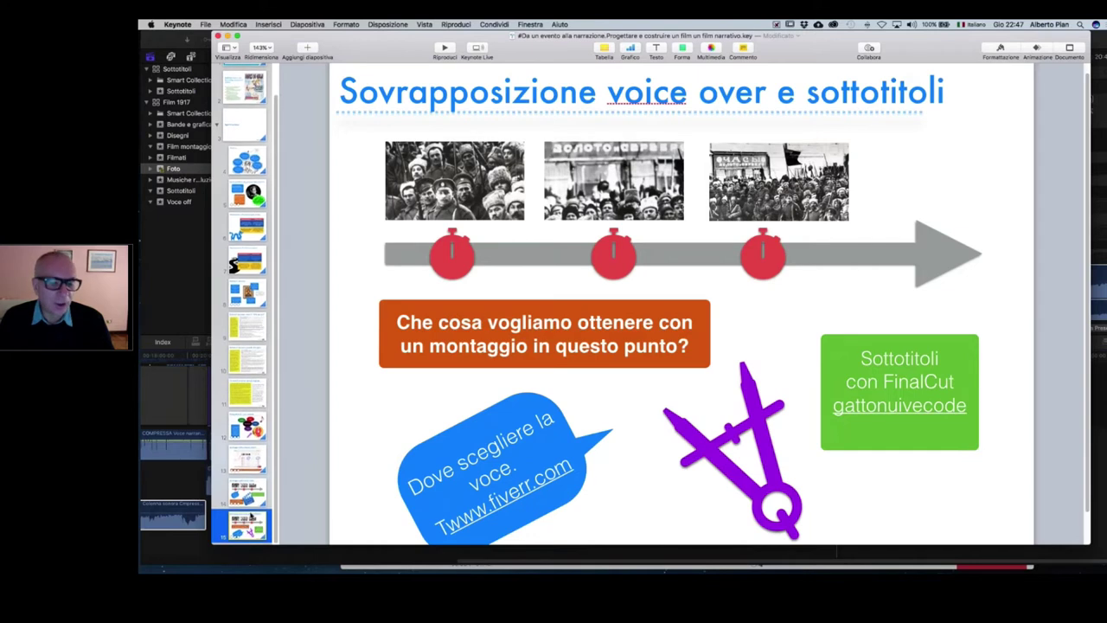